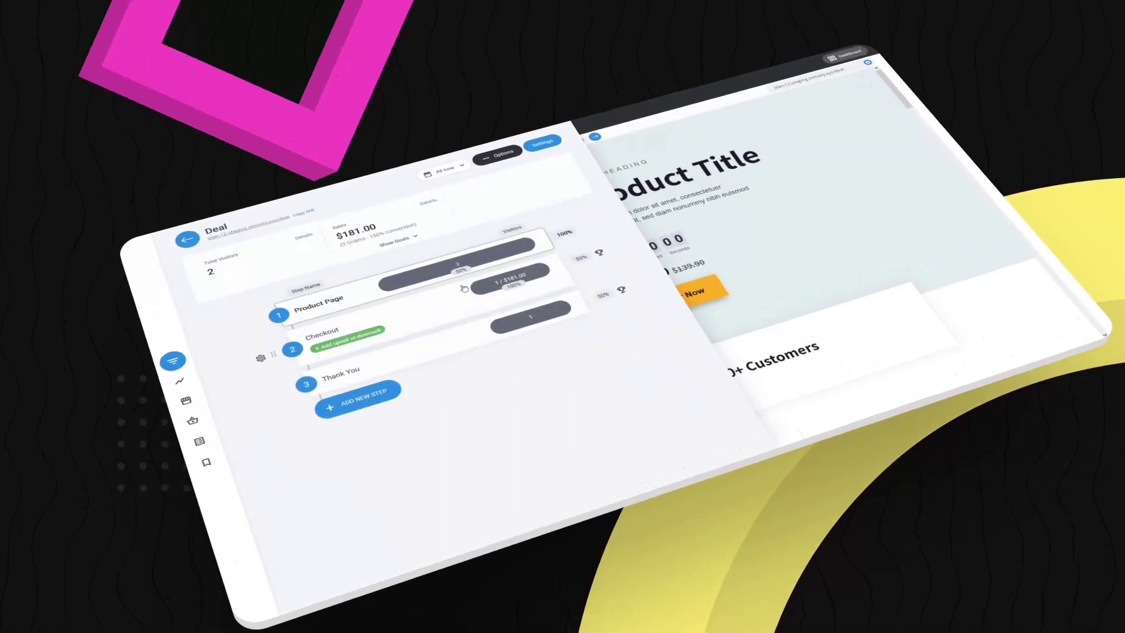
Review the Deal funnel's product page visitor statistics, sales overview, and upsell and downsell report
{"action": "left_click", "coordinate": [316, 287]}
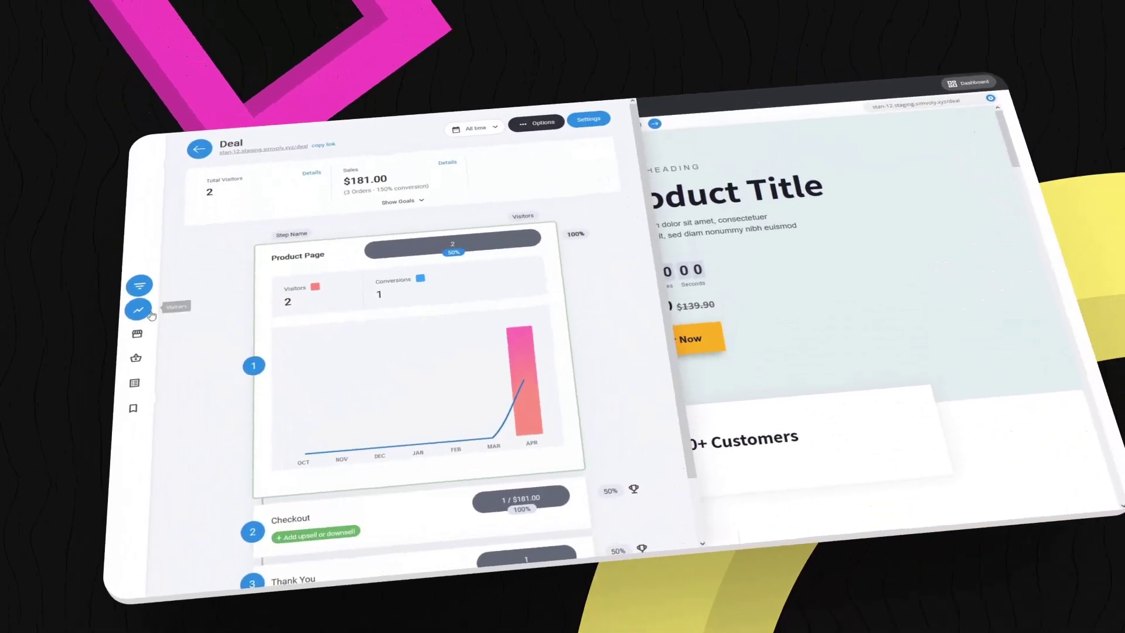
{"action": "left_click", "coordinate": [148, 356]}
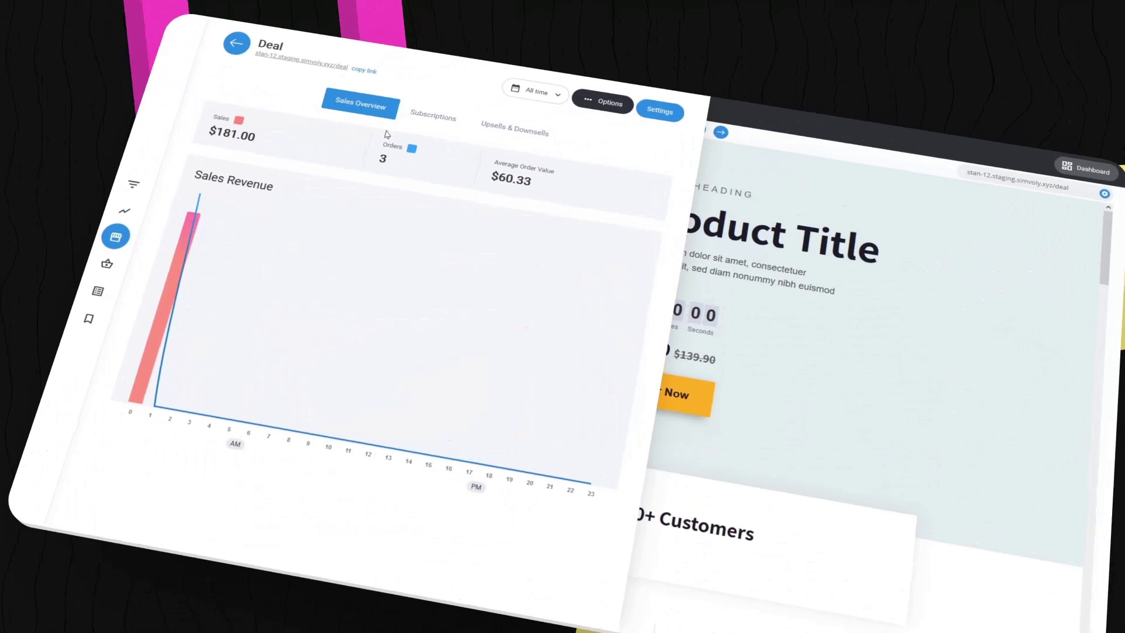
{"action": "left_click", "coordinate": [428, 135]}
{"action": "left_click", "coordinate": [522, 124]}
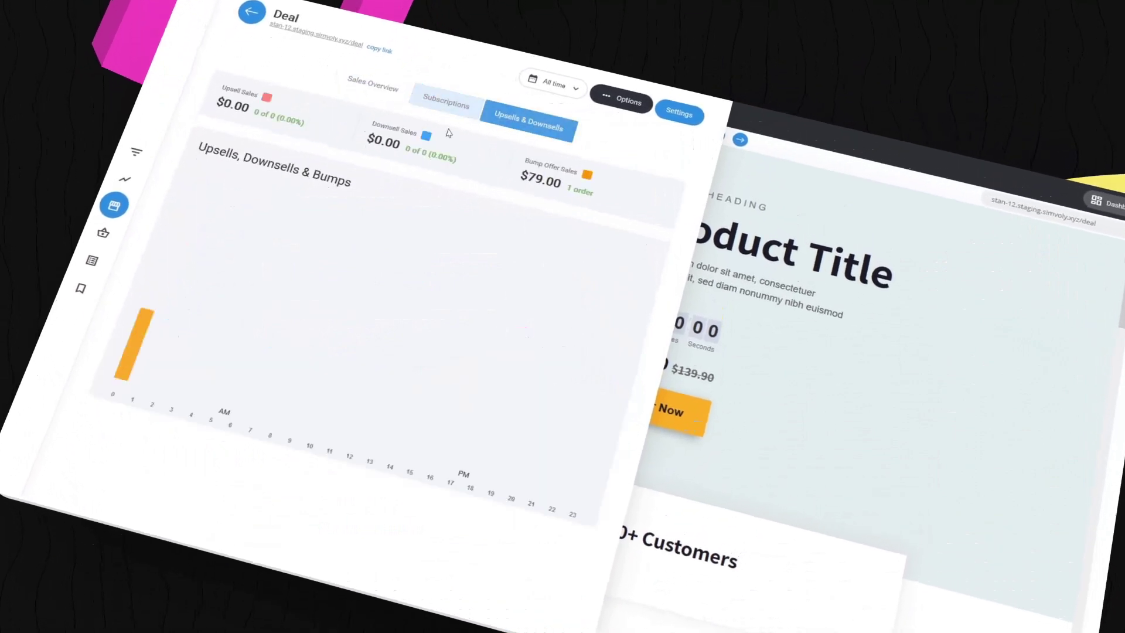
{"action": "left_click", "coordinate": [98, 243]}
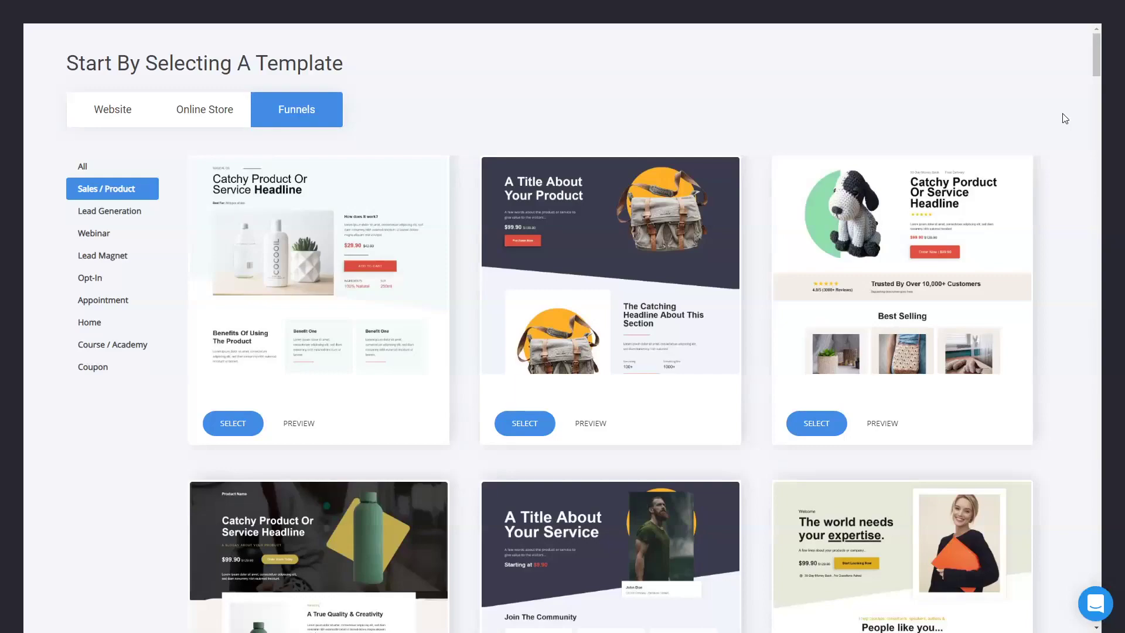
Add a funnel from the Sales / Product template showing the Cocooil bottle, and dismiss the introduction video
{"action": "scroll", "coordinate": [1094, 120], "scroll_direction": "down", "scroll_amount": 10}
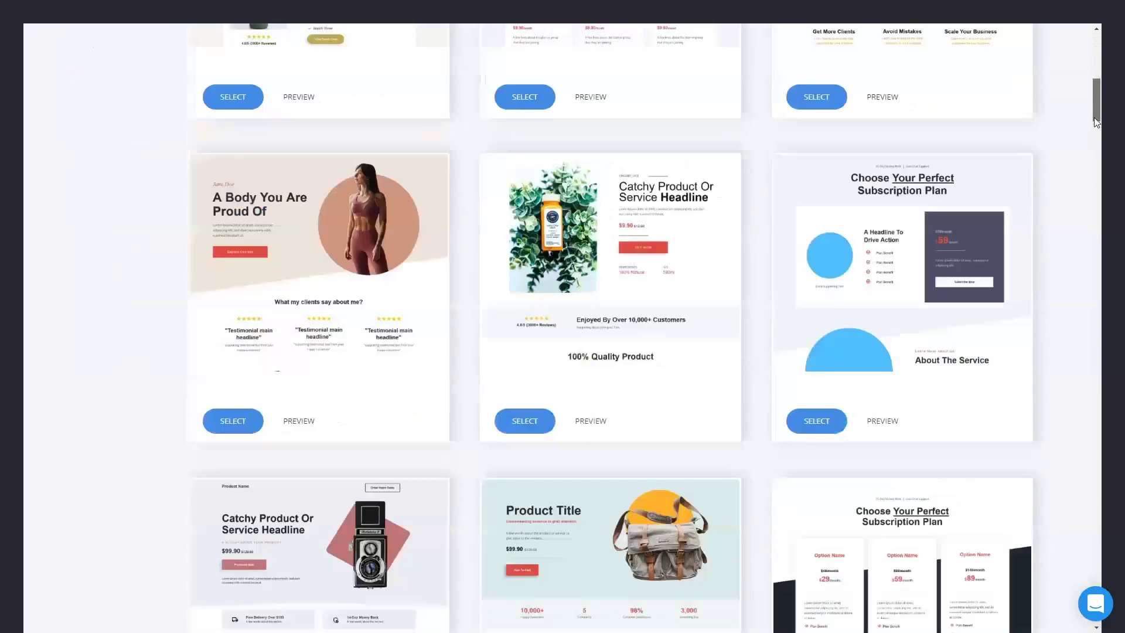
{"action": "left_click_drag", "start_coordinate": [1094, 121], "coordinate": [1089, 79]}
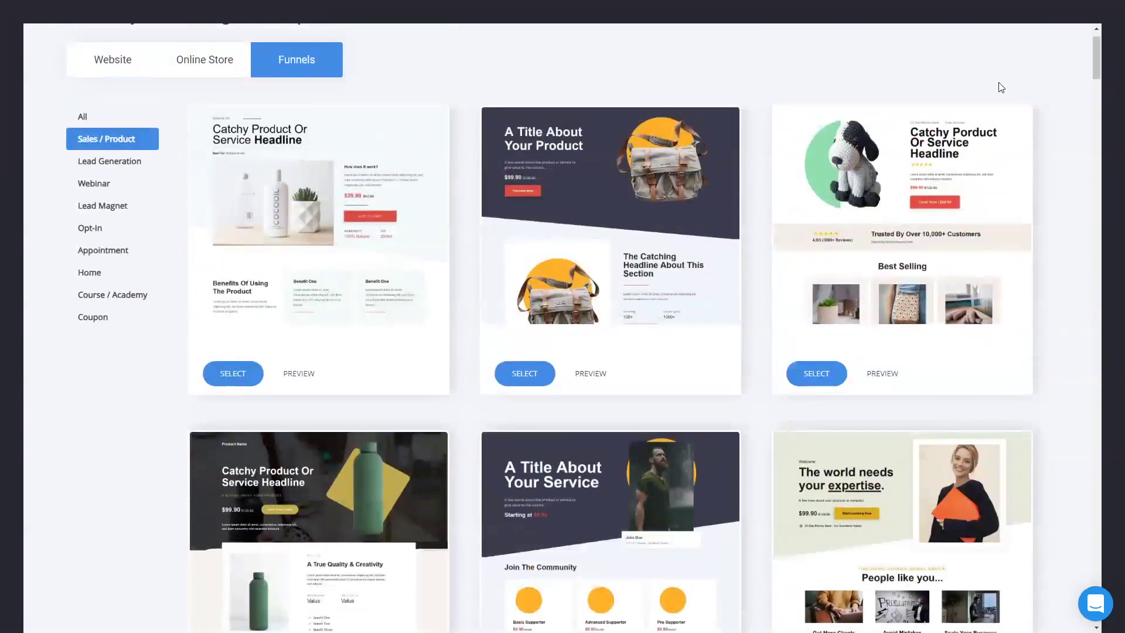
{"action": "left_click", "coordinate": [368, 214]}
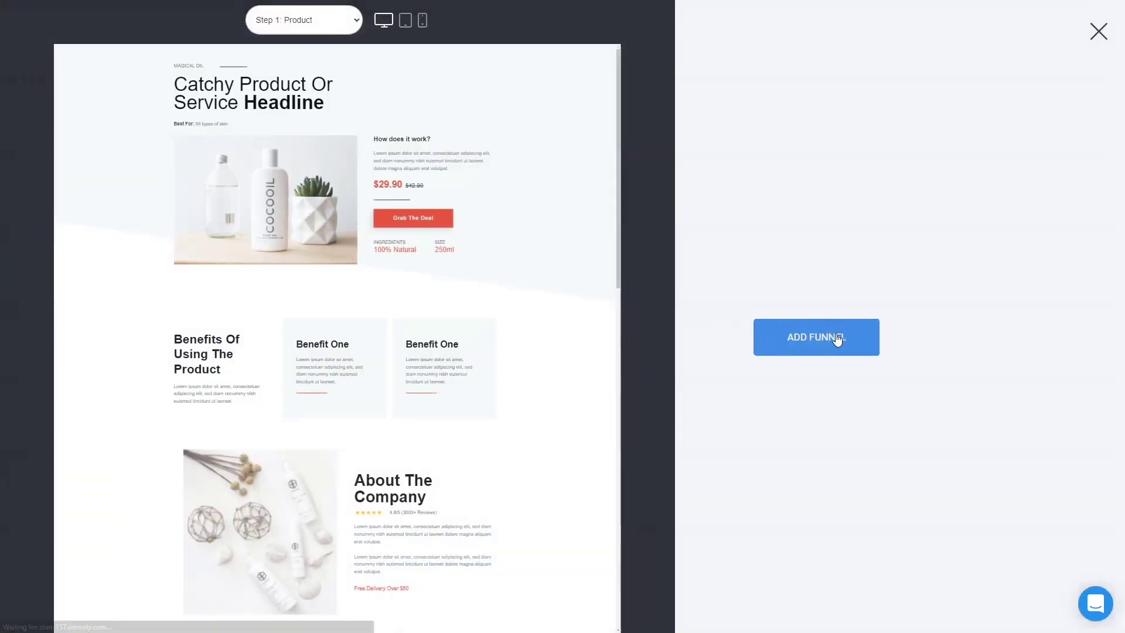
{"action": "left_click", "coordinate": [838, 340]}
{"action": "left_click", "coordinate": [568, 207]}
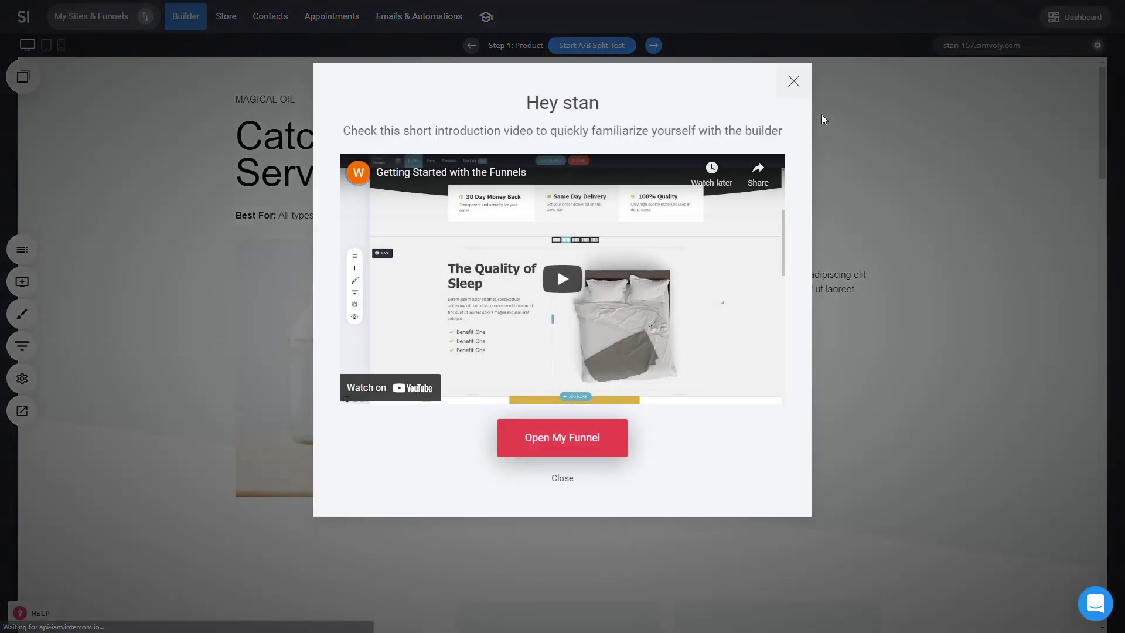
{"action": "left_click", "coordinate": [795, 83]}
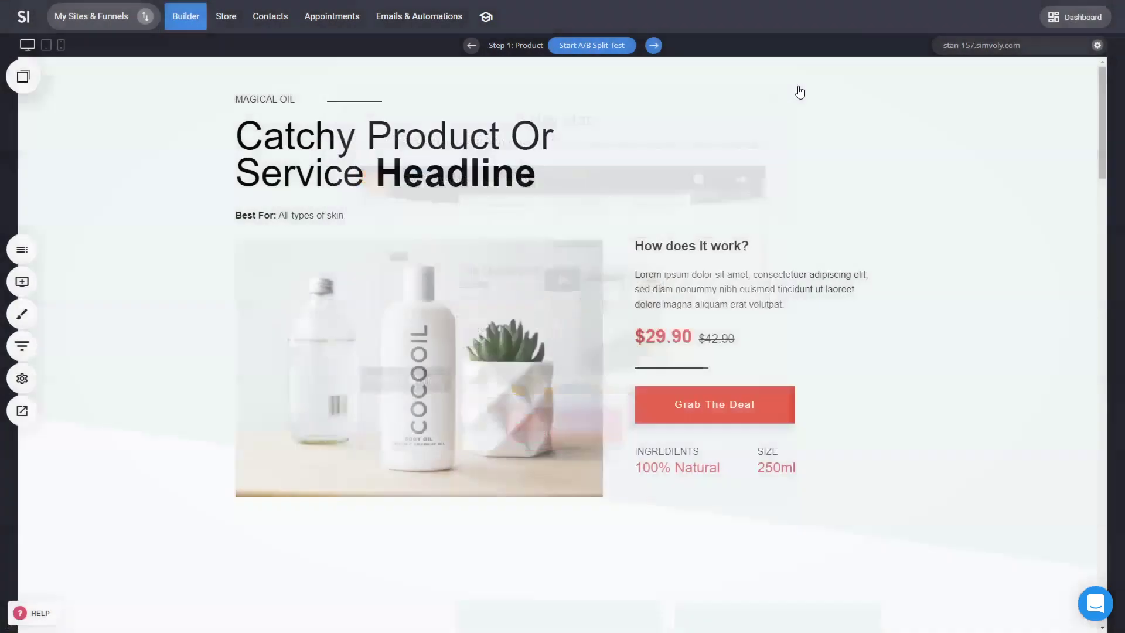
View the new funnel's list of steps and return to the product page
{"action": "left_click", "coordinate": [29, 347]}
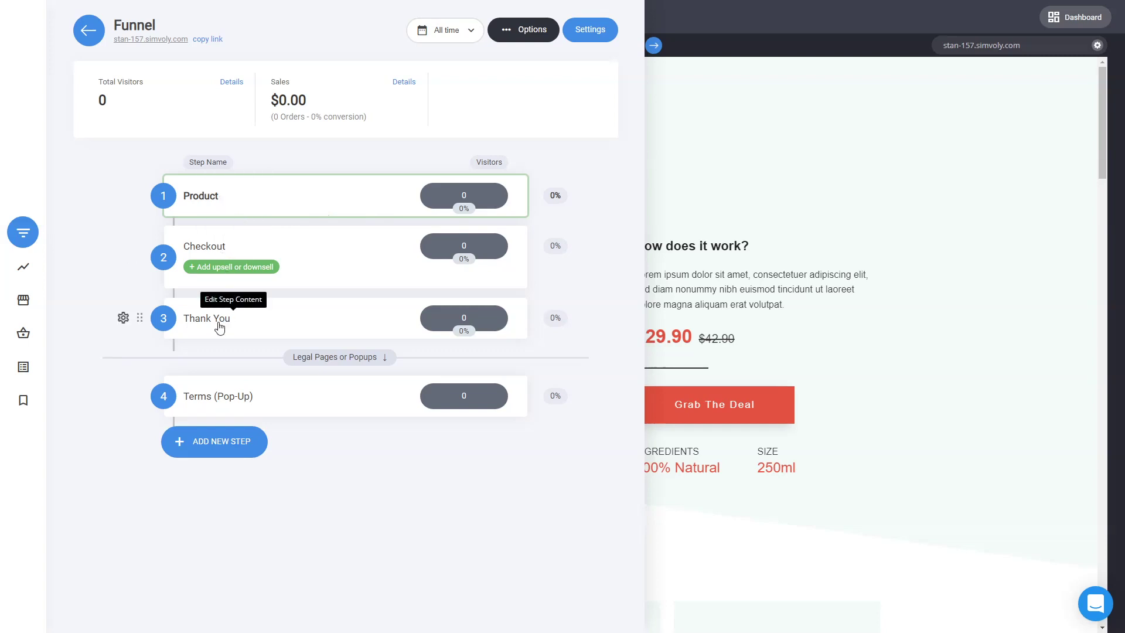
{"action": "left_click", "coordinate": [831, 290]}
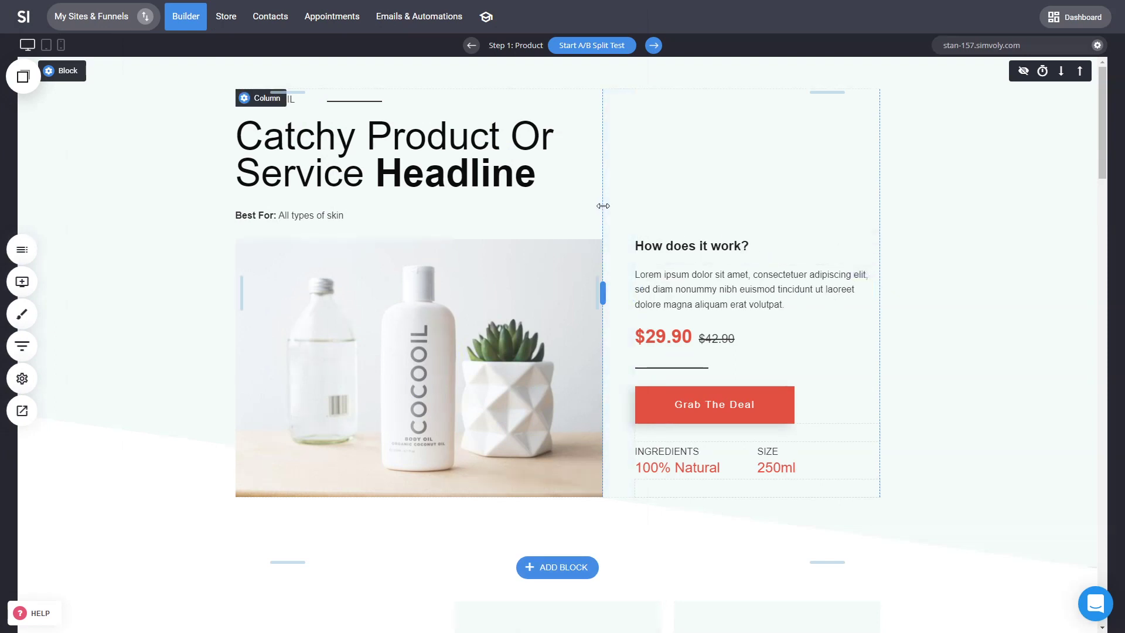
Widen the column holding the headline and product image in the first block
{"action": "left_click_drag", "start_coordinate": [602, 206], "coordinate": [628, 221]}
{"action": "left_click", "coordinate": [431, 144]}
{"action": "double_click", "coordinate": [430, 144]}
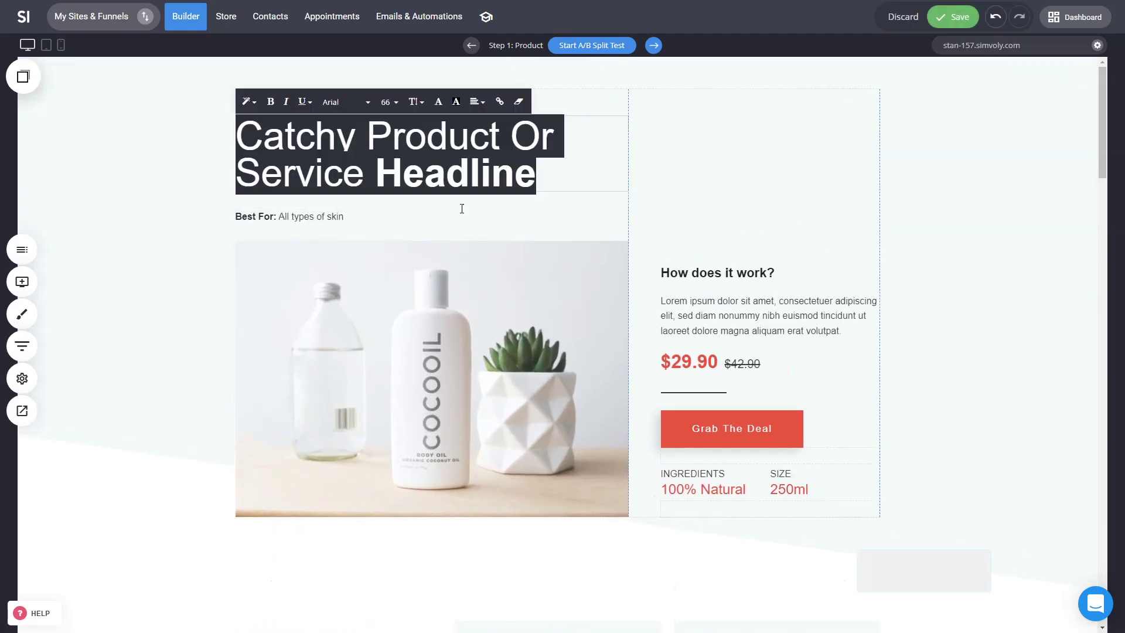
{"action": "left_click", "coordinate": [925, 276]}
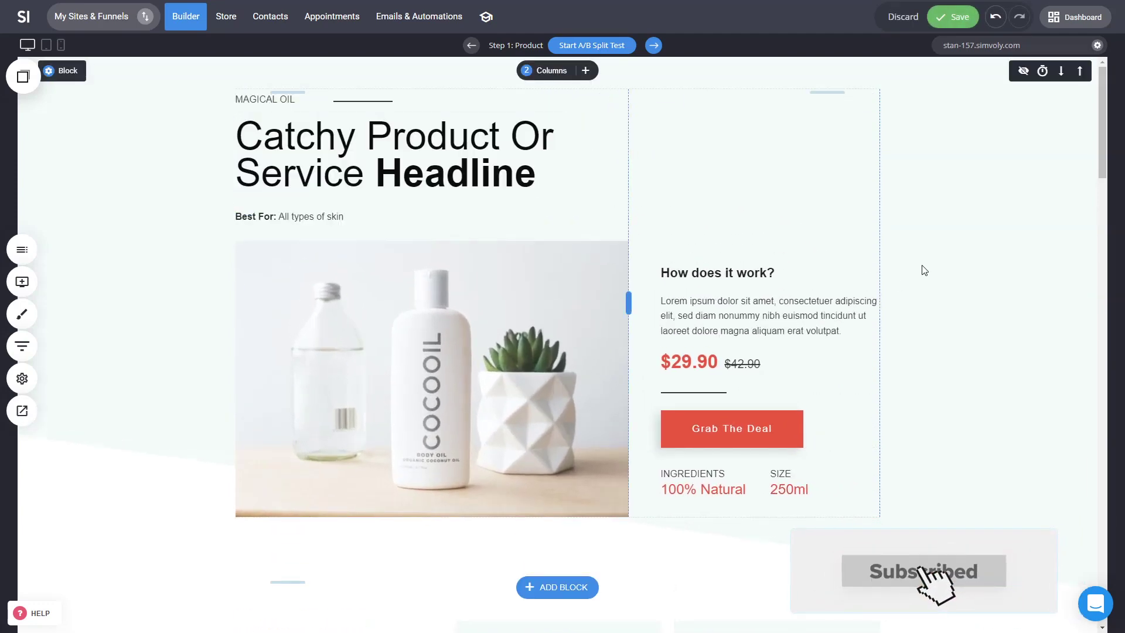
{"action": "left_click", "coordinate": [475, 298]}
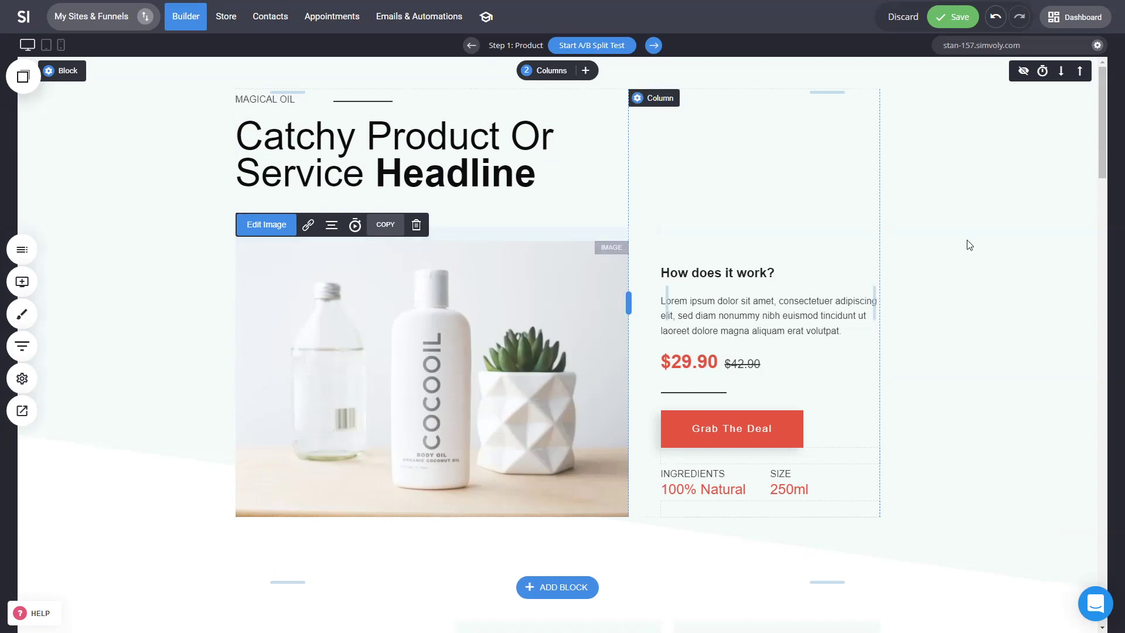
{"action": "left_click", "coordinate": [944, 261]}
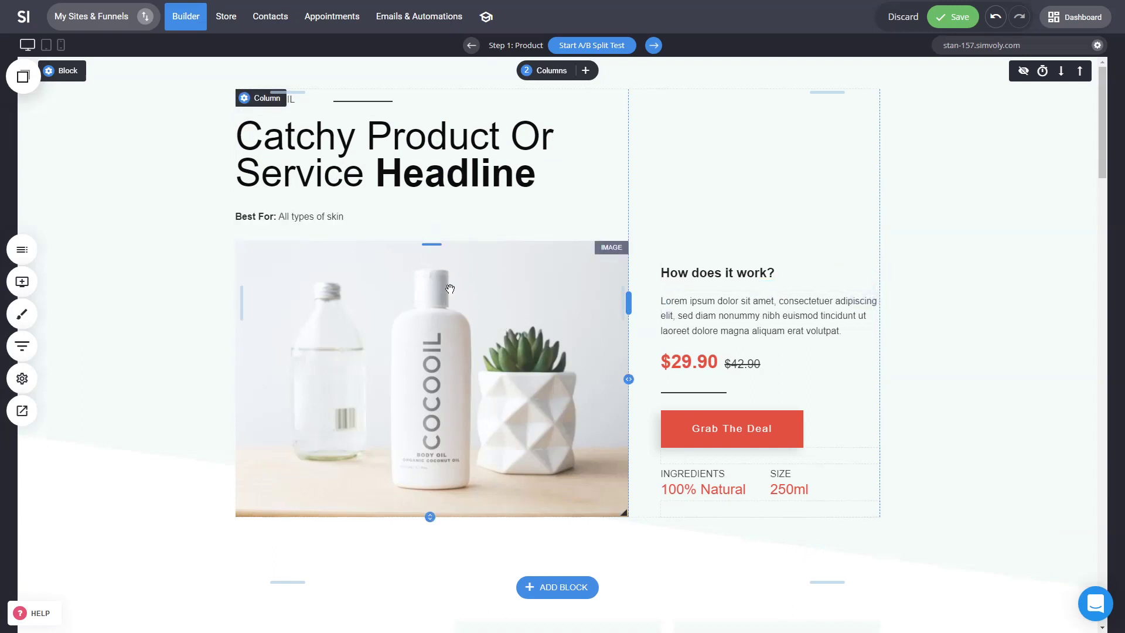
Replace the bottle photo with the book cover image, uploading file 1 from the book folder
{"action": "left_click", "coordinate": [414, 340]}
{"action": "left_click", "coordinate": [994, 125]}
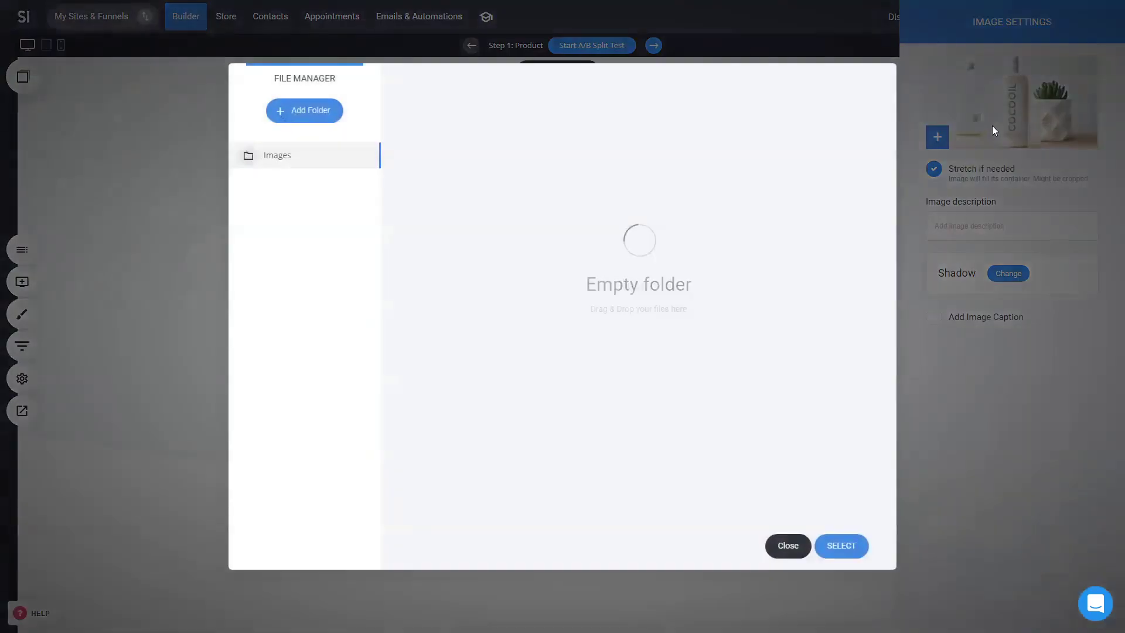
{"action": "left_click", "coordinate": [462, 547]}
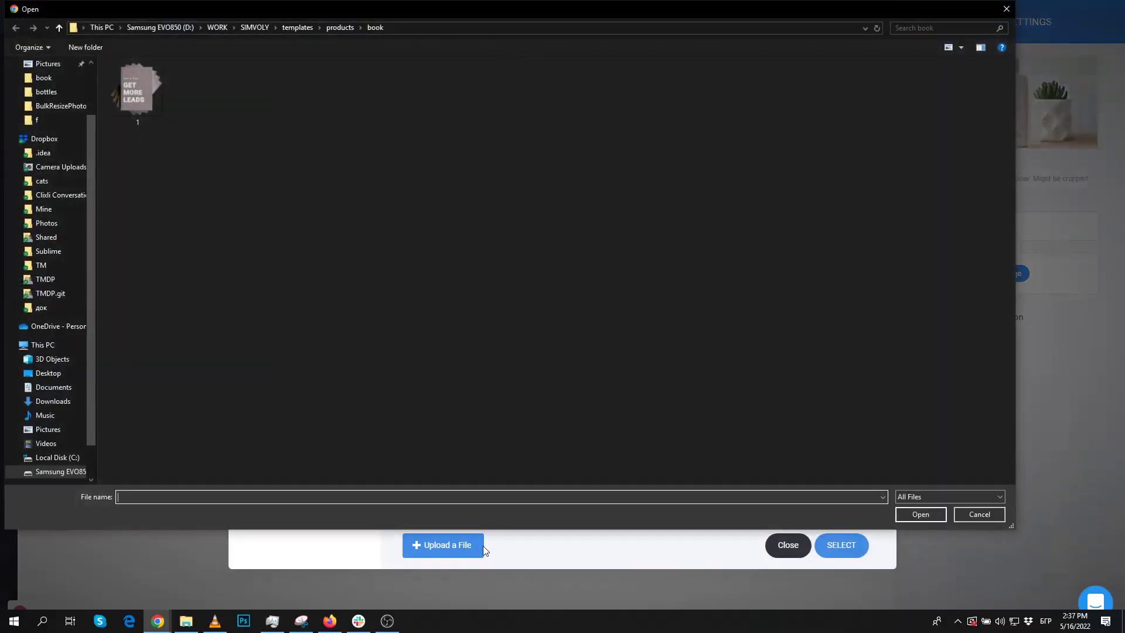
{"action": "double_click", "coordinate": [149, 97]}
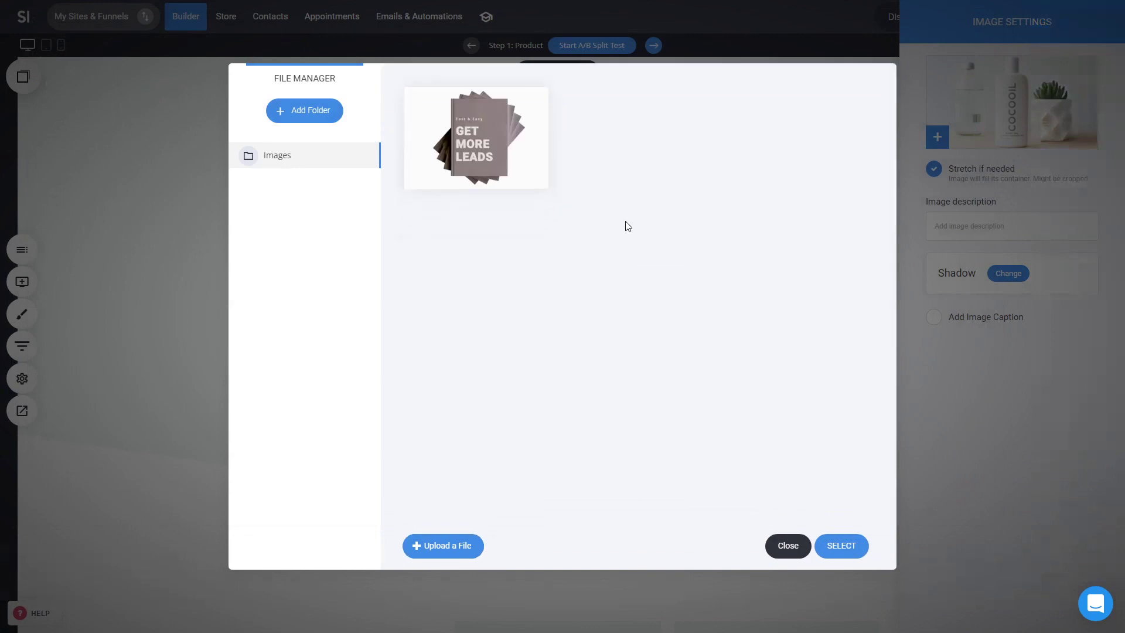
{"action": "mouse_move", "coordinate": [486, 152]}
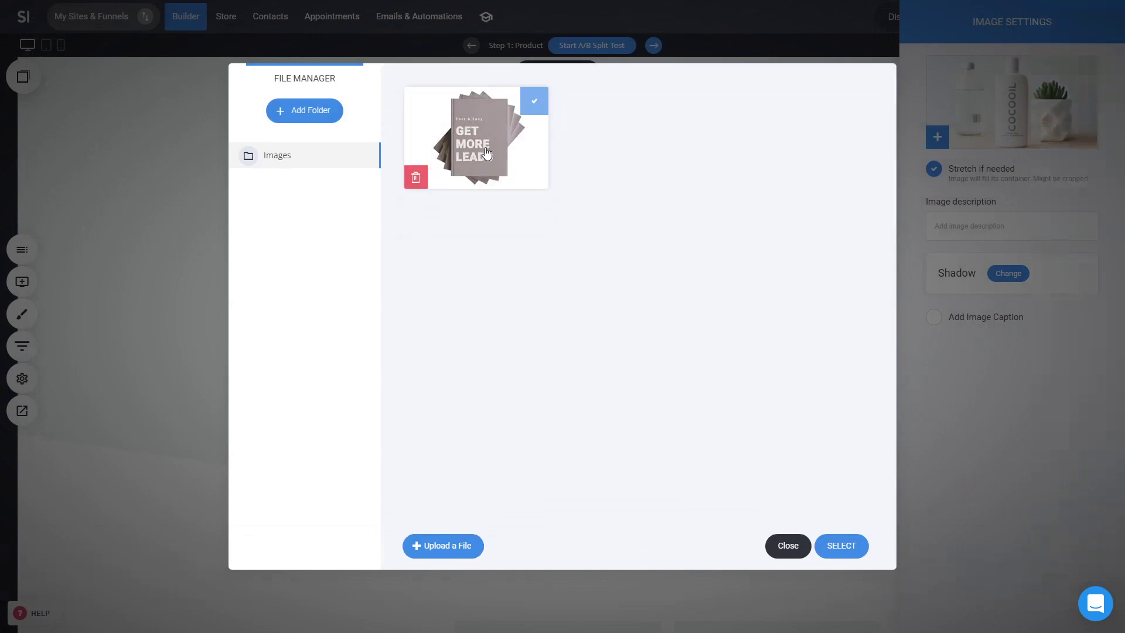
{"action": "double_click", "coordinate": [486, 153]}
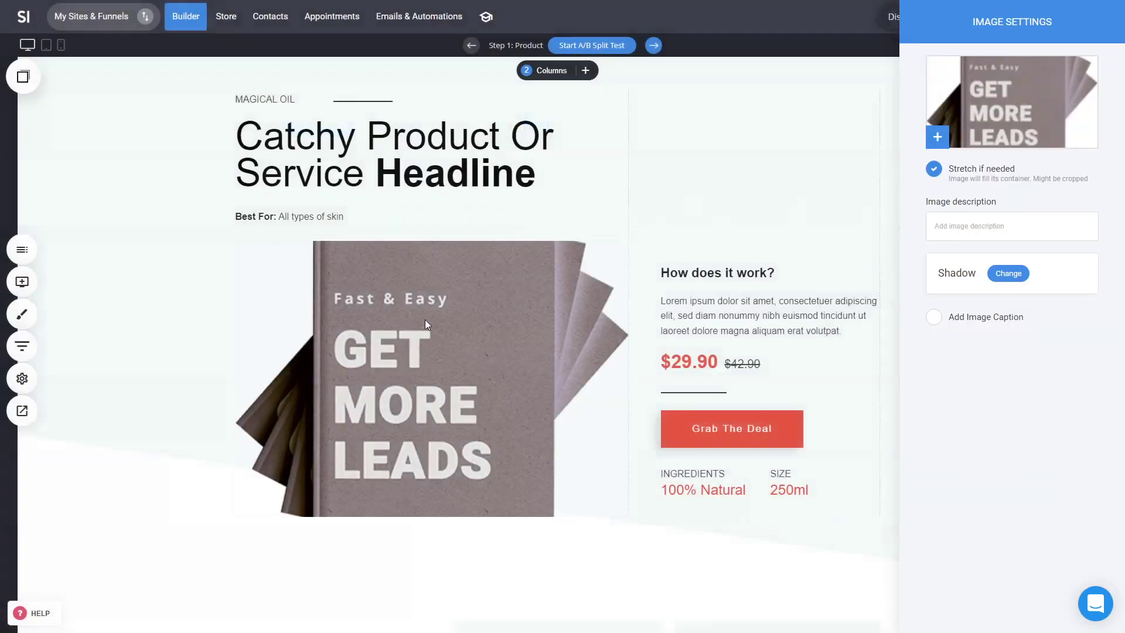
Turn off "Stretch if needed" for the book image and slightly reduce the height of its frame
{"action": "left_click", "coordinate": [968, 175]}
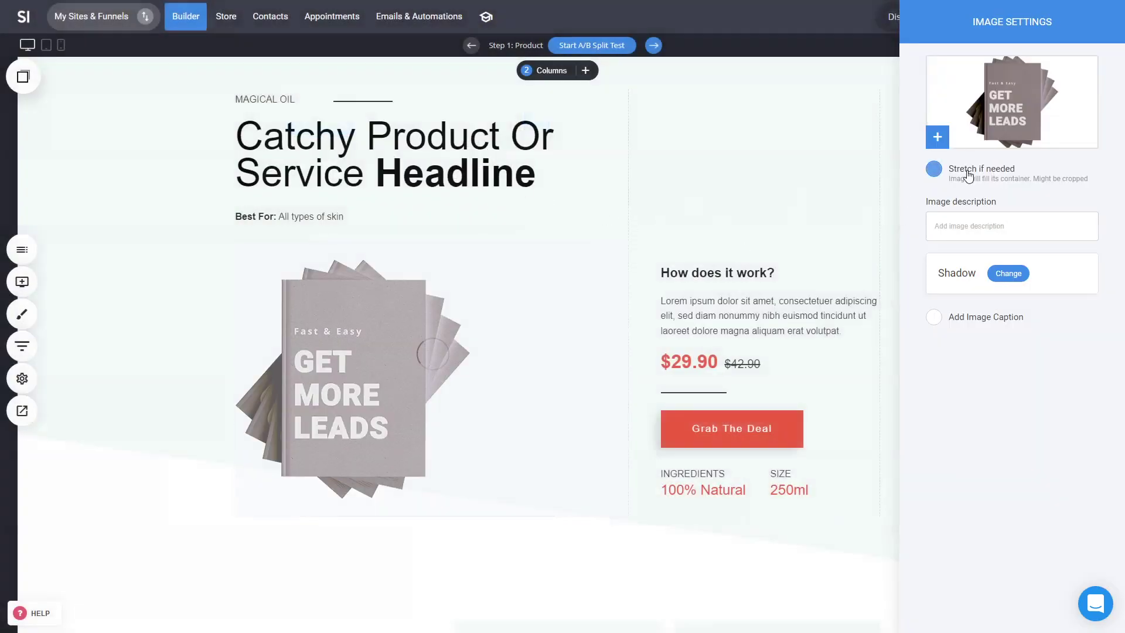
{"action": "left_click", "coordinate": [491, 362]}
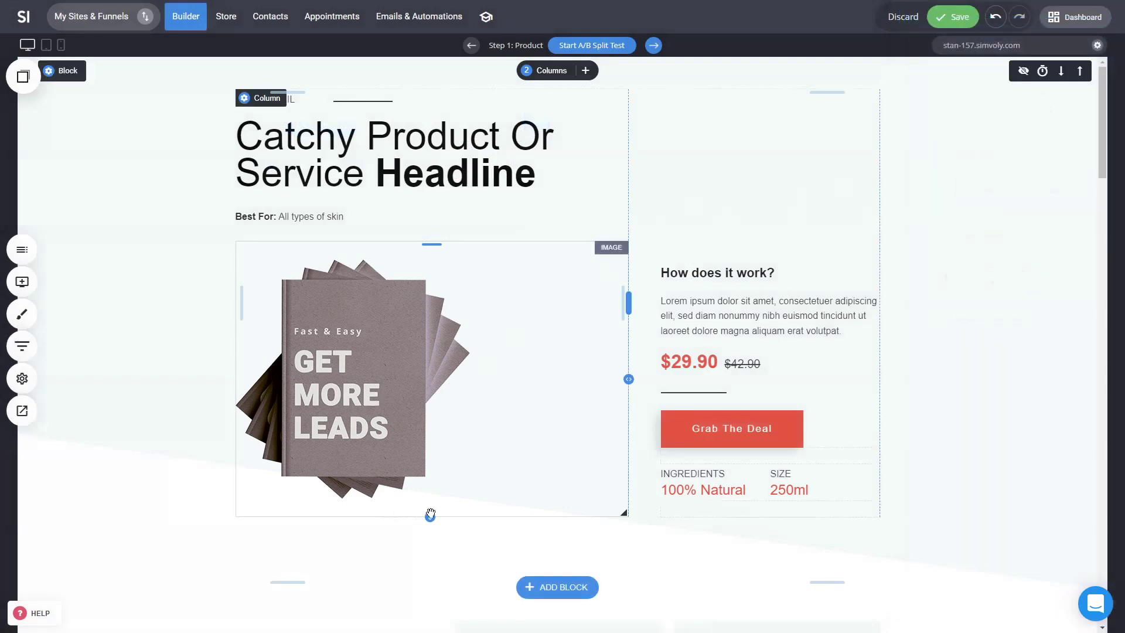
{"action": "mouse_move", "coordinate": [432, 506]}
{"action": "left_mouse_down"}
{"action": "mouse_move", "coordinate": [432, 470]}
{"action": "mouse_move", "coordinate": [432, 495]}
{"action": "left_mouse_up"}
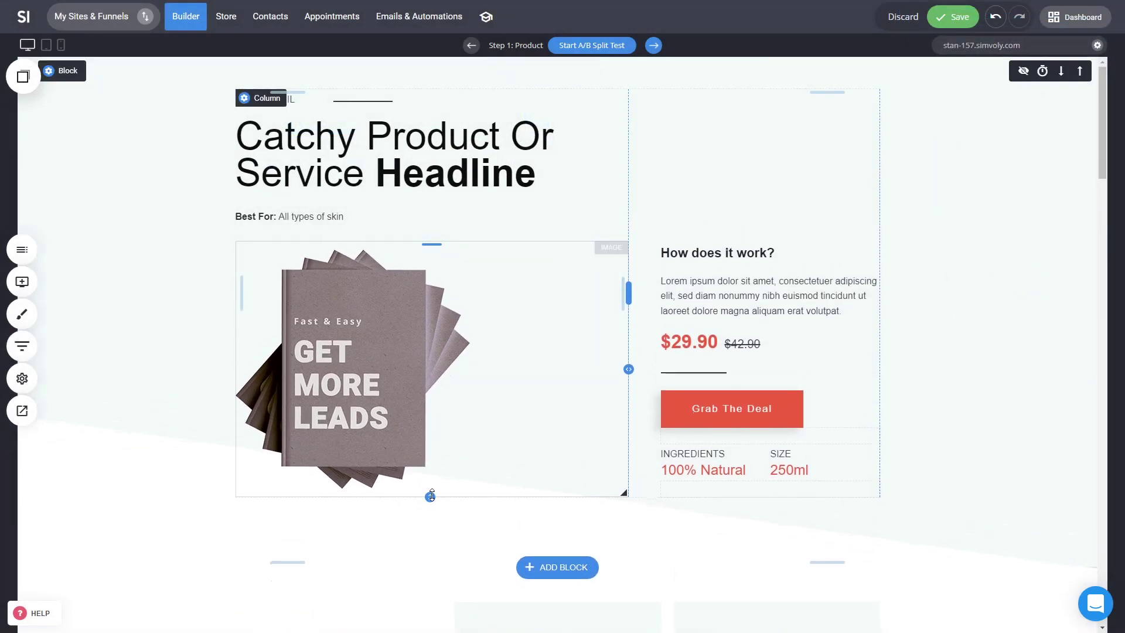
Replace the main headline with "My first book title goes here", including the quotation marks
{"action": "left_click", "coordinate": [431, 146]}
{"action": "left_click", "coordinate": [433, 146]}
{"action": "type", "text": "\"Мъ"}
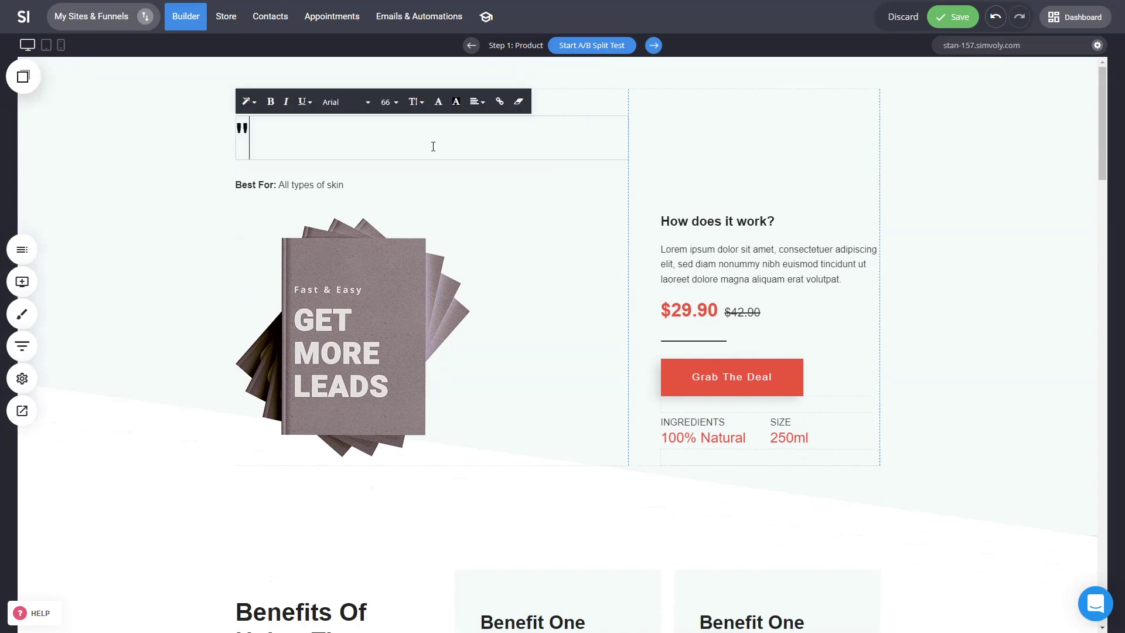
{"action": "key", "text": "BackSpace"}
{"action": "key", "text": "BackSpace"}
{"action": "type", "text": "My "}
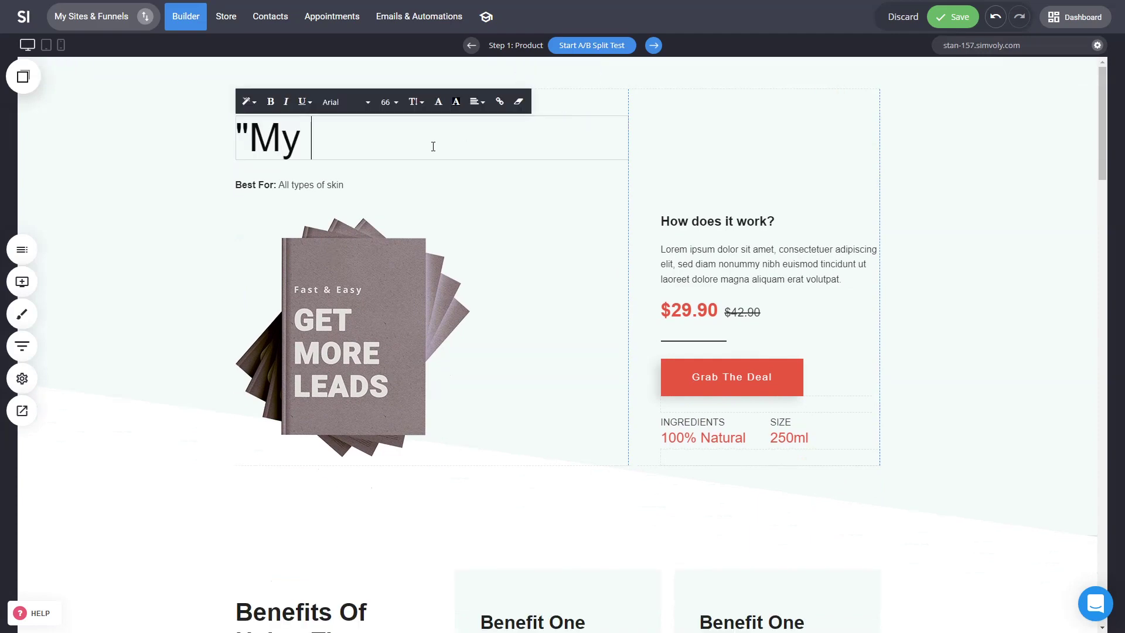
{"action": "type", "text": "first book ti"}
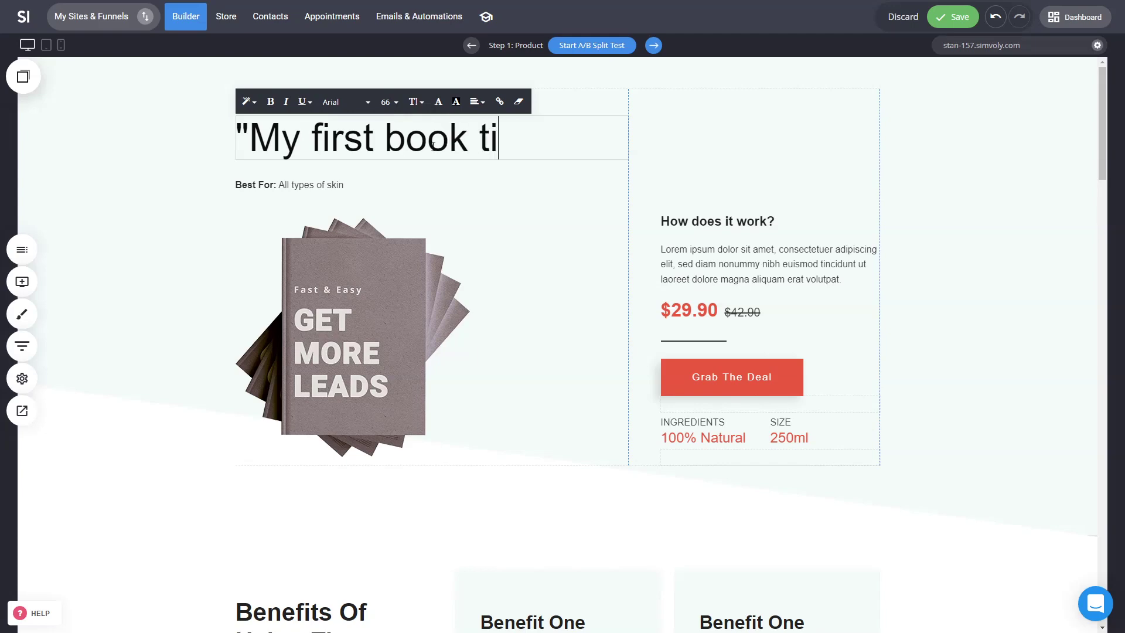
{"action": "type", "text": "tle goes here"}
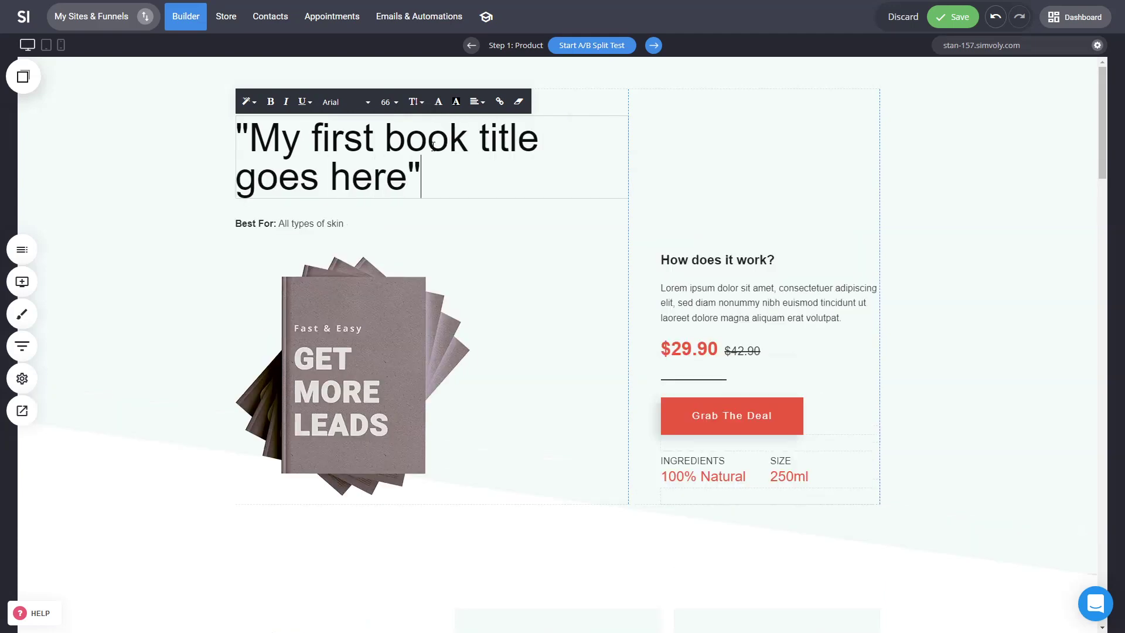
{"action": "left_click", "coordinate": [969, 284]}
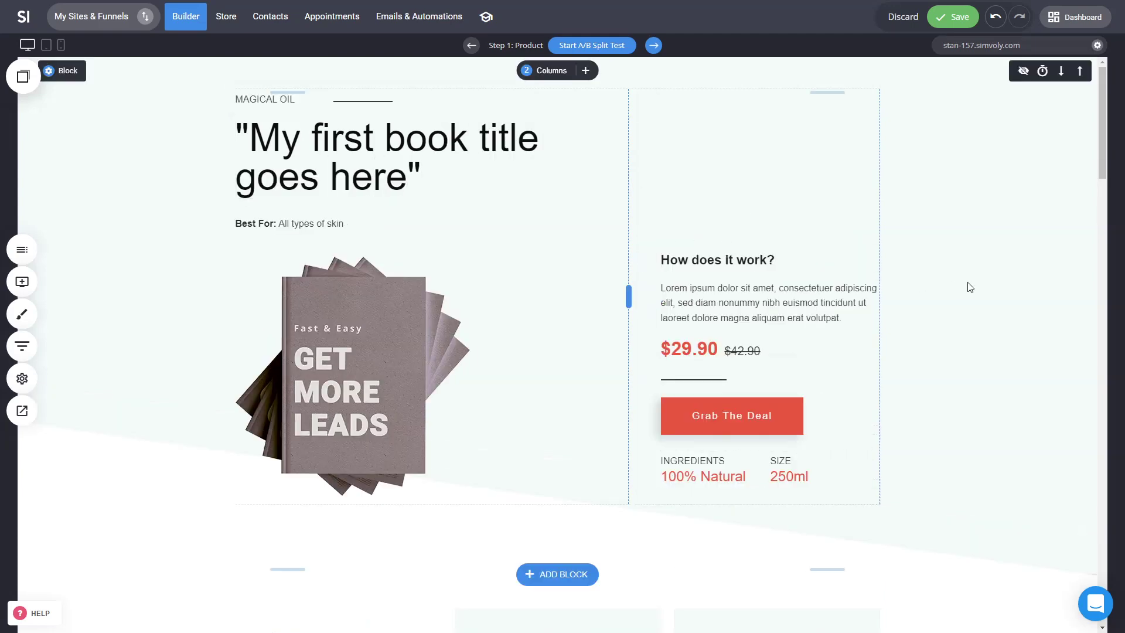
Change the "How does it work?" subheading to "Summary about the book:"
{"action": "left_click", "coordinate": [746, 266]}
{"action": "left_click", "coordinate": [746, 266]}
{"action": "type", "text": "Summary about the book:"}
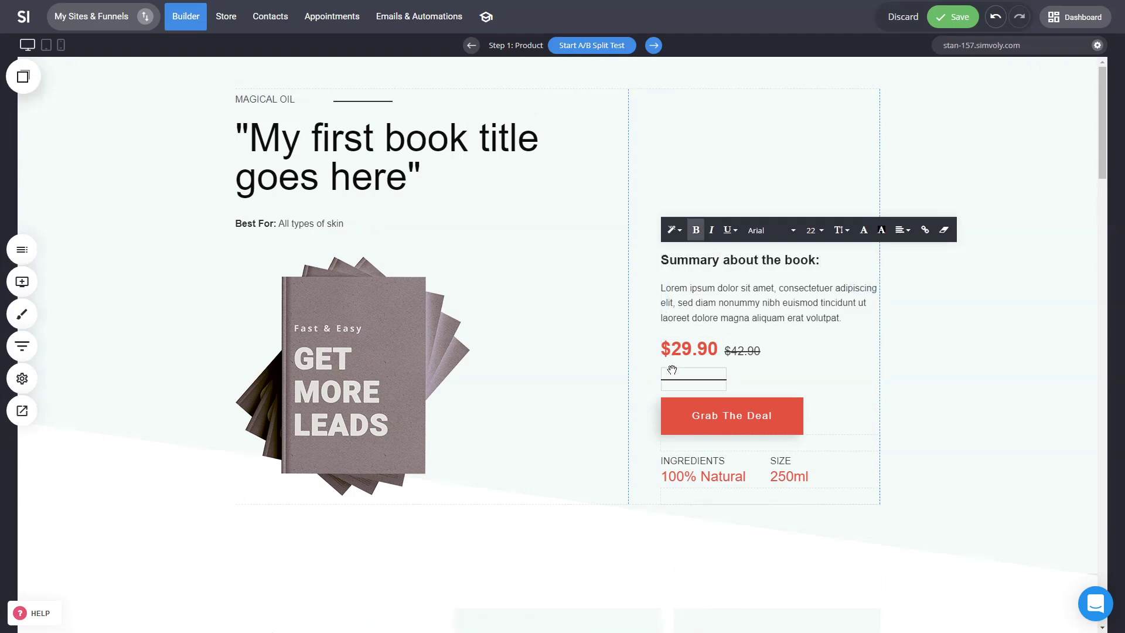
Set the red sale price above the order button to $19.90
{"action": "left_click", "coordinate": [675, 349]}
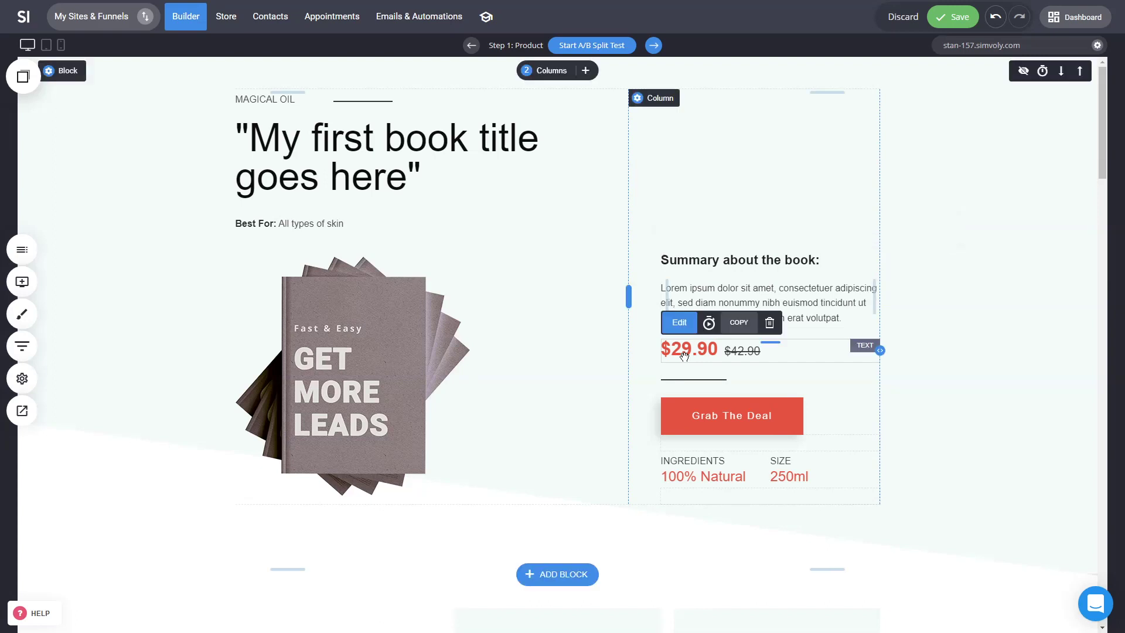
{"action": "left_click", "coordinate": [675, 349]}
{"action": "key", "text": "BackSpace"}
{"action": "type", "text": "1"}
{"action": "left_click", "coordinate": [994, 389]}
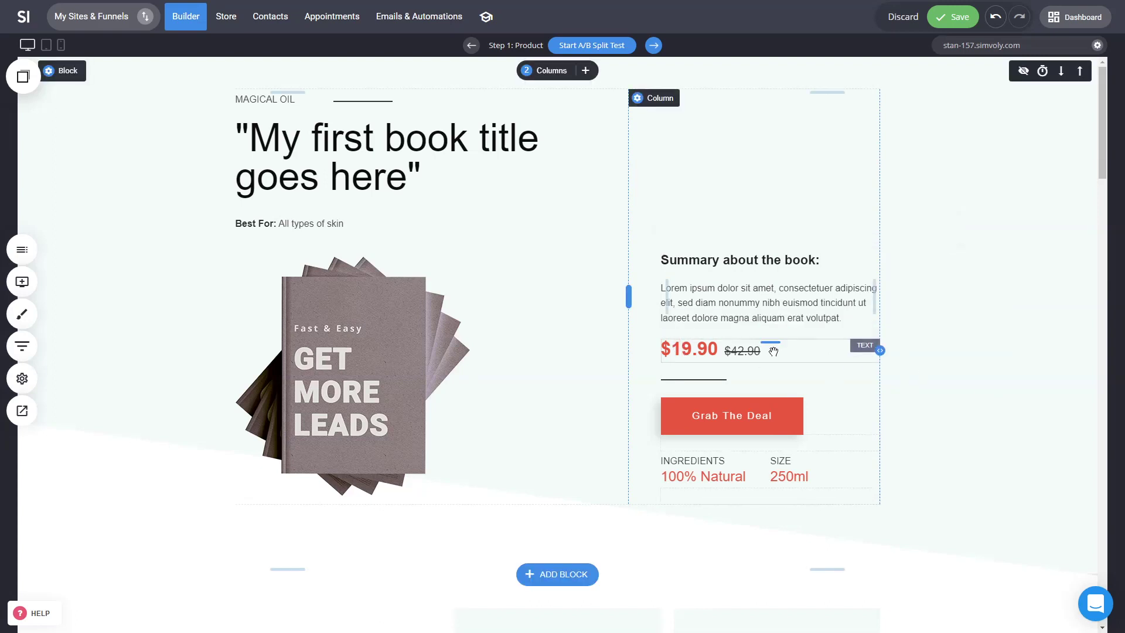
{"action": "mouse_move", "coordinate": [749, 331]}
{"action": "left_mouse_down"}
{"action": "mouse_move", "coordinate": [751, 321]}
{"action": "mouse_move", "coordinate": [734, 328]}
{"action": "left_mouse_up"}
{"action": "left_click", "coordinate": [986, 382]}
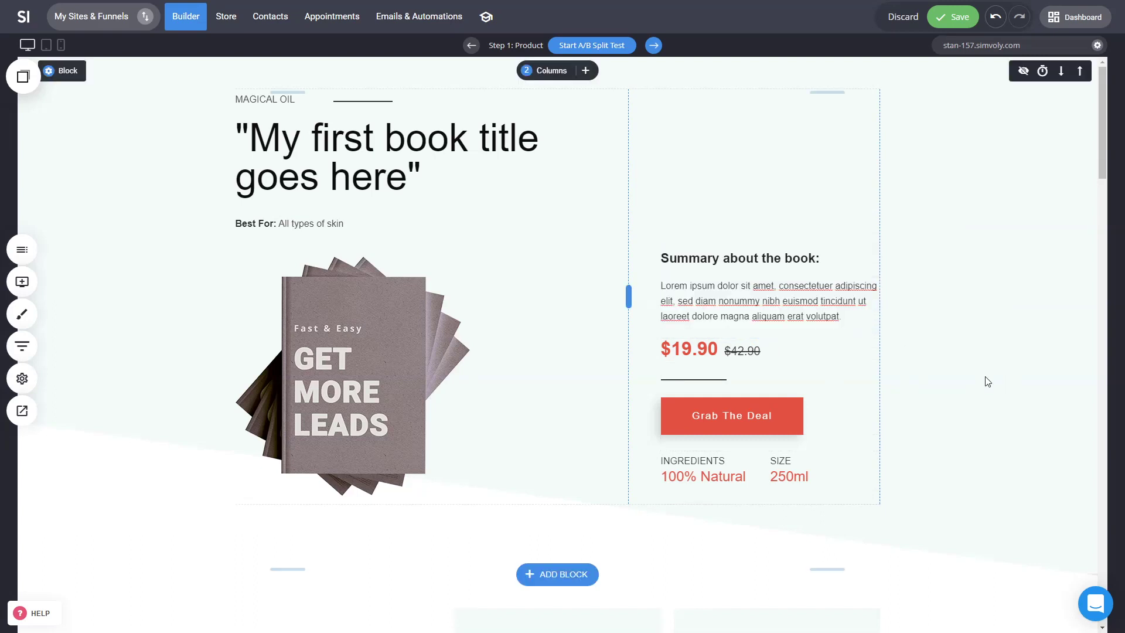
Change the red call-to-action button's text to "Grab The Book"
{"action": "left_click", "coordinate": [716, 412]}
{"action": "double_click", "coordinate": [725, 415]}
{"action": "left_click", "coordinate": [988, 83]}
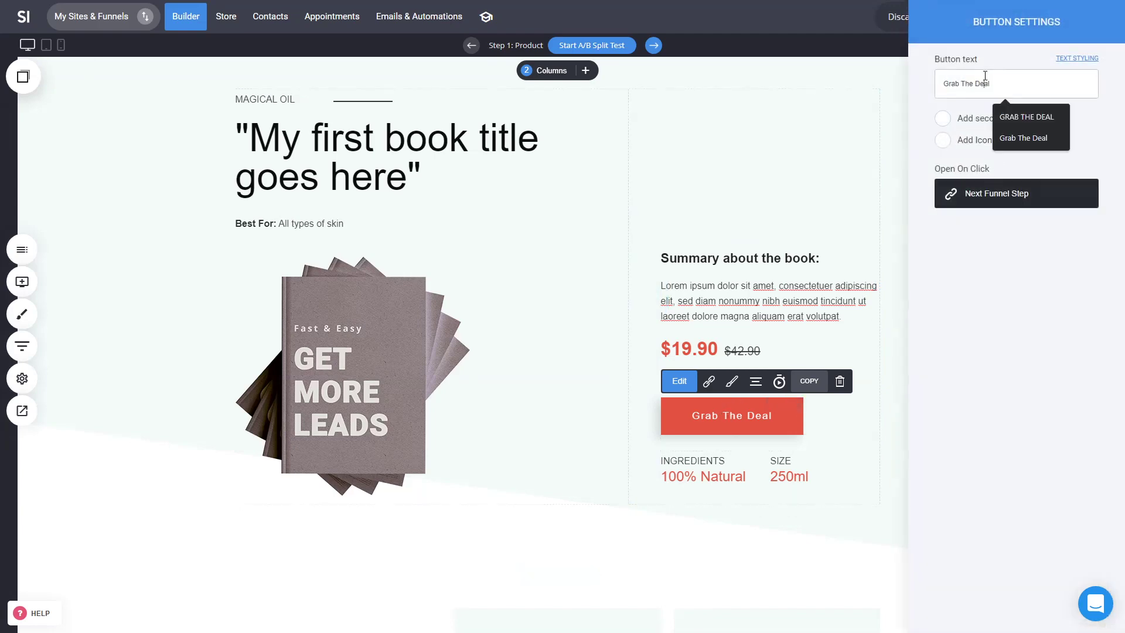
{"action": "double_click", "coordinate": [988, 83]}
{"action": "type", "text": "Book"}
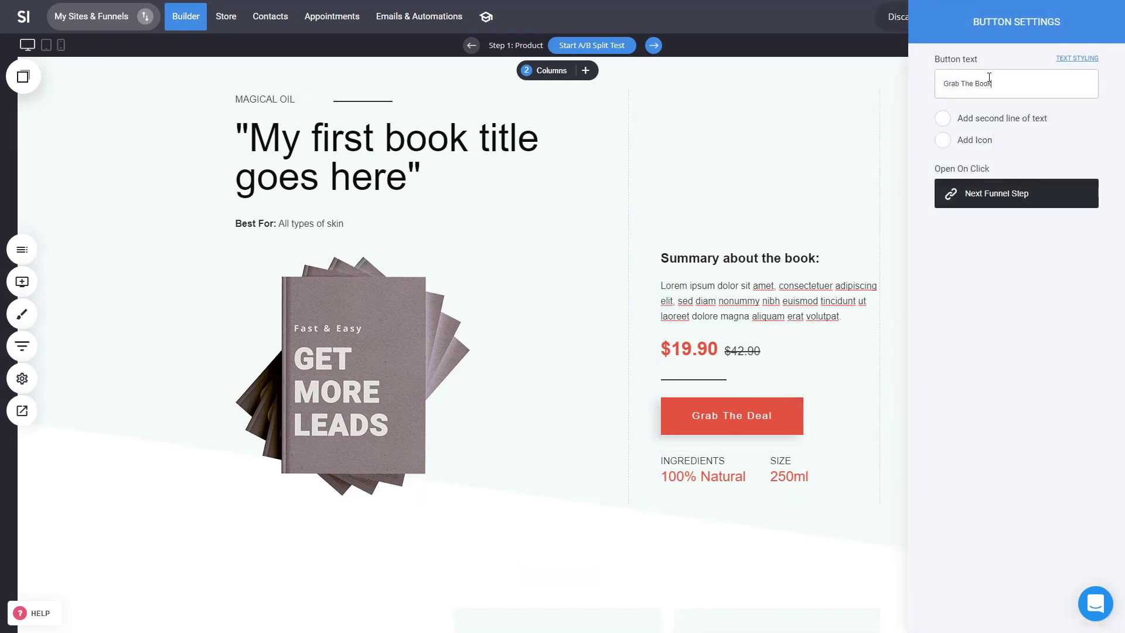
{"action": "left_click", "coordinate": [780, 228]}
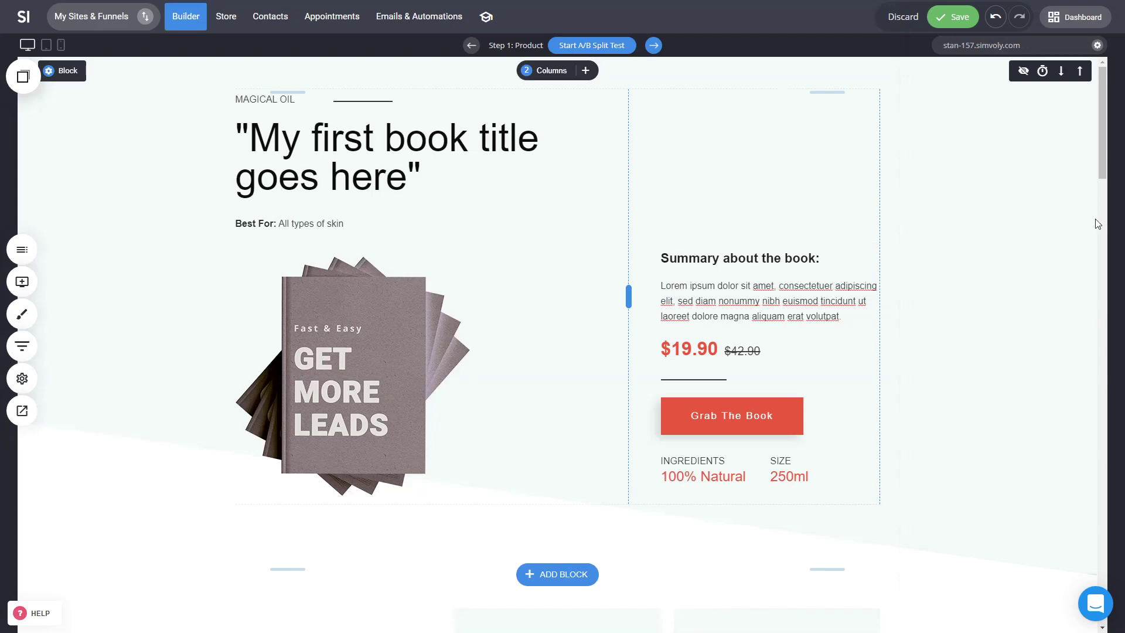
Replace the image beside "About The Company" with the book cover from the Images folder and turn off its stretching
{"action": "scroll", "coordinate": [1103, 173], "scroll_direction": "down", "scroll_amount": 10}
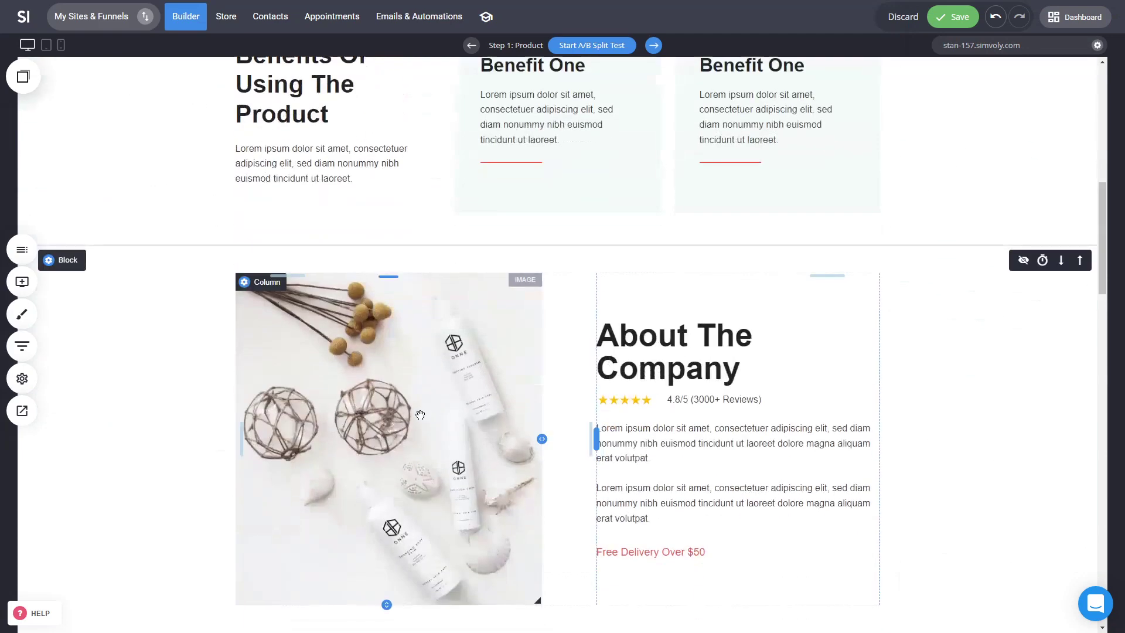
{"action": "left_click", "coordinate": [569, 363]}
{"action": "double_click", "coordinate": [515, 302]}
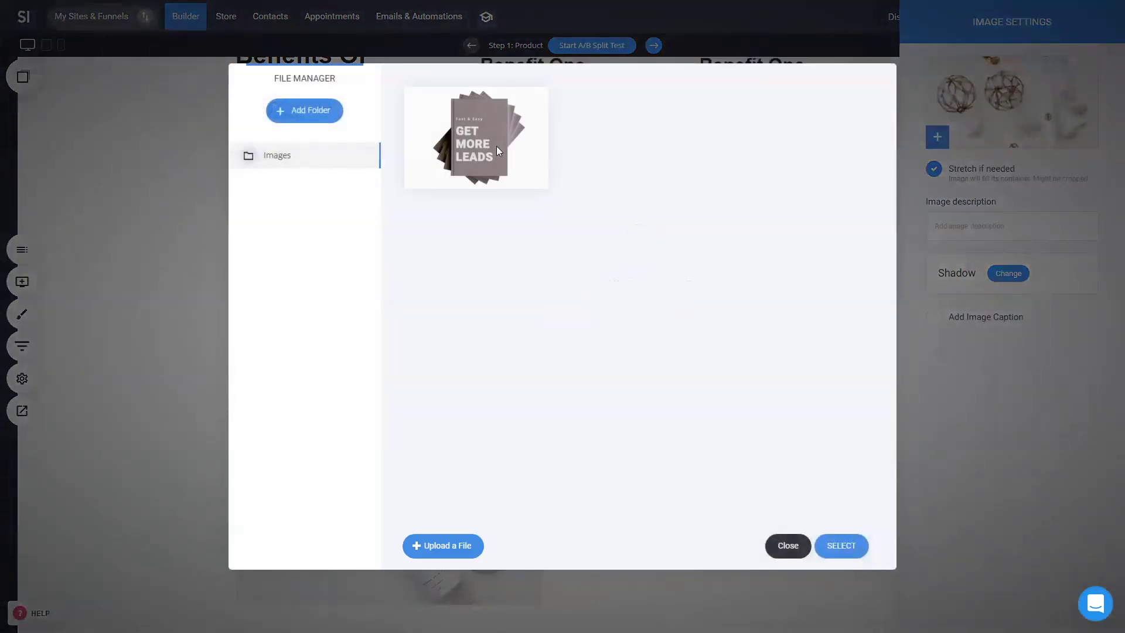
{"action": "double_click", "coordinate": [497, 146]}
{"action": "left_click", "coordinate": [995, 179]}
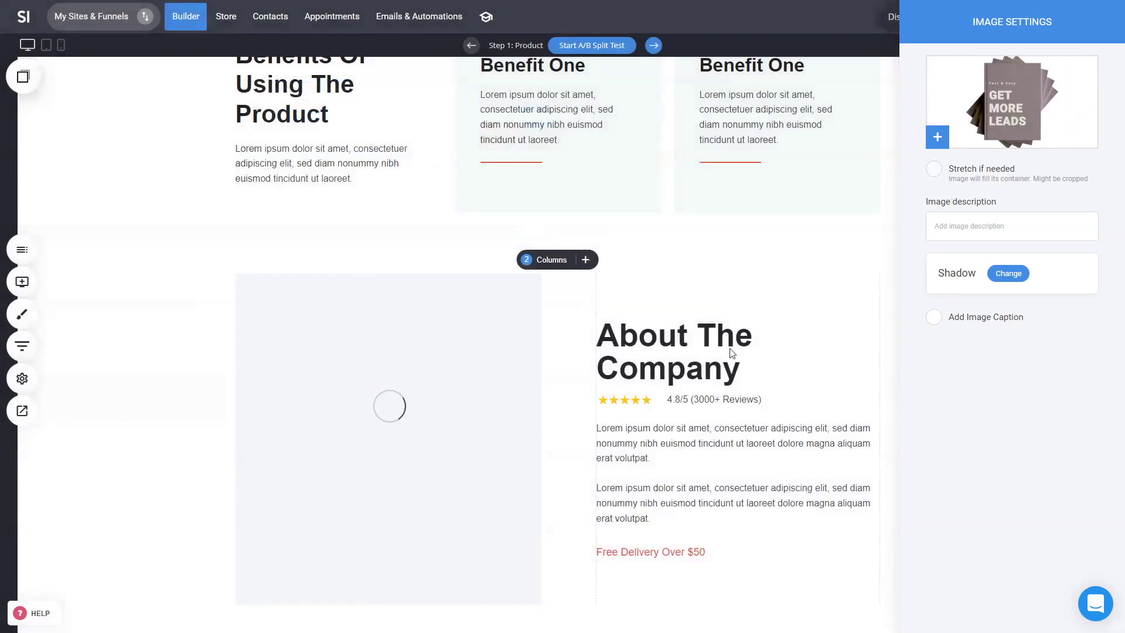
{"action": "left_click", "coordinate": [781, 349]}
Delete the "How To Use The Oil?" block below the company section
{"action": "scroll", "coordinate": [784, 344], "scroll_direction": "down", "scroll_amount": 6}
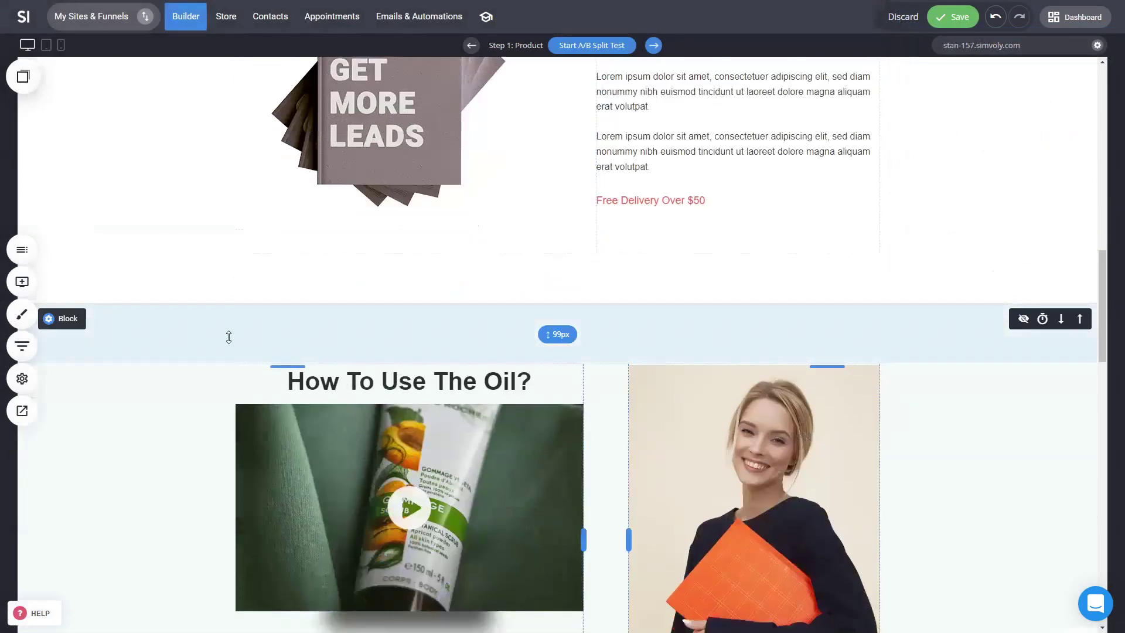
{"action": "mouse_move", "coordinate": [70, 322]}
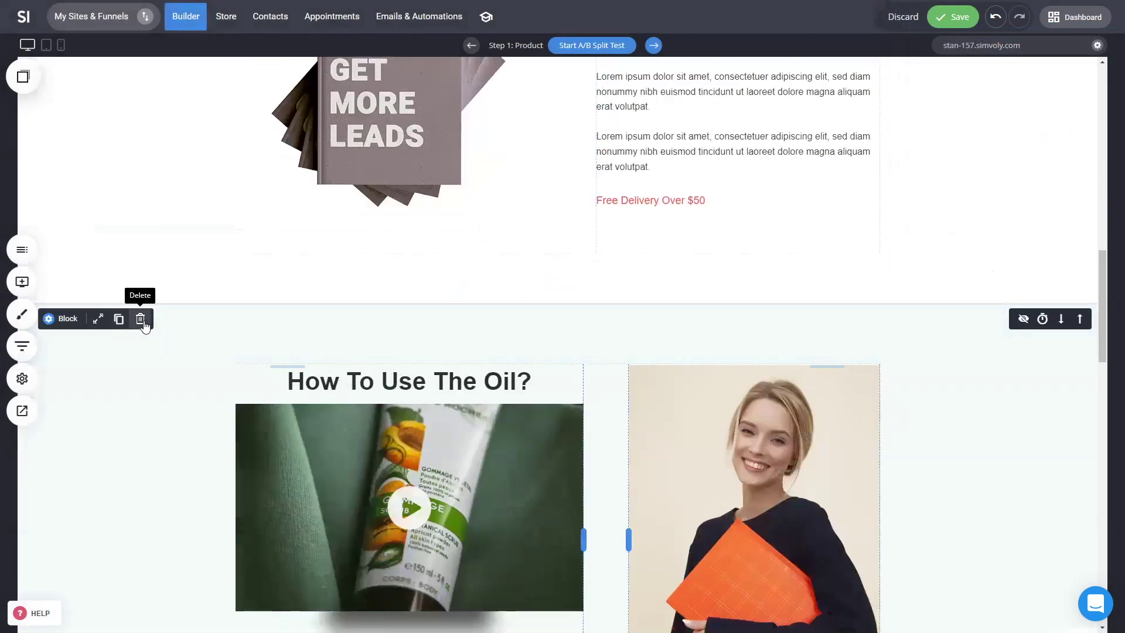
{"action": "left_click", "coordinate": [140, 319]}
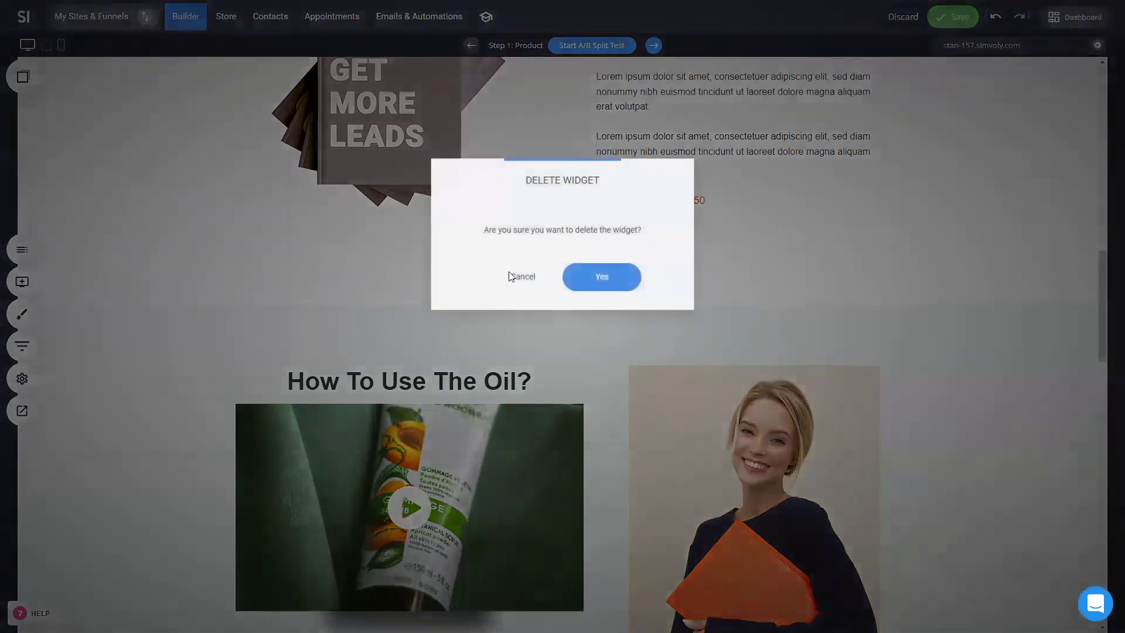
{"action": "left_click", "coordinate": [618, 286]}
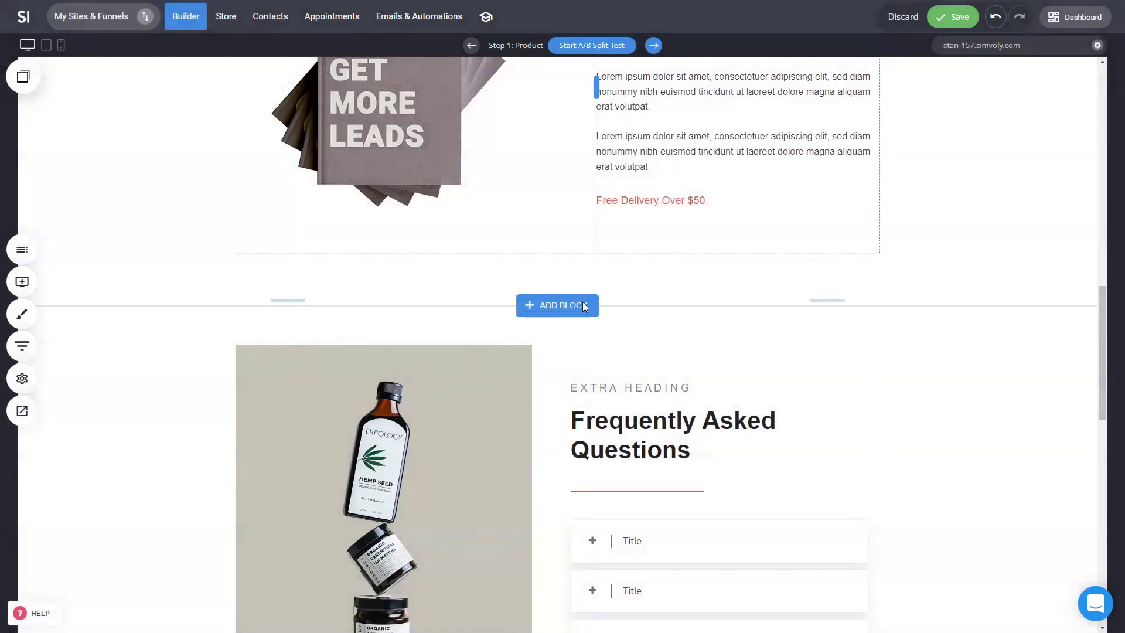
Add the upsell/downsell video block from the Video category between the company section and the Frequently Asked Questions
{"action": "left_click", "coordinate": [583, 303]}
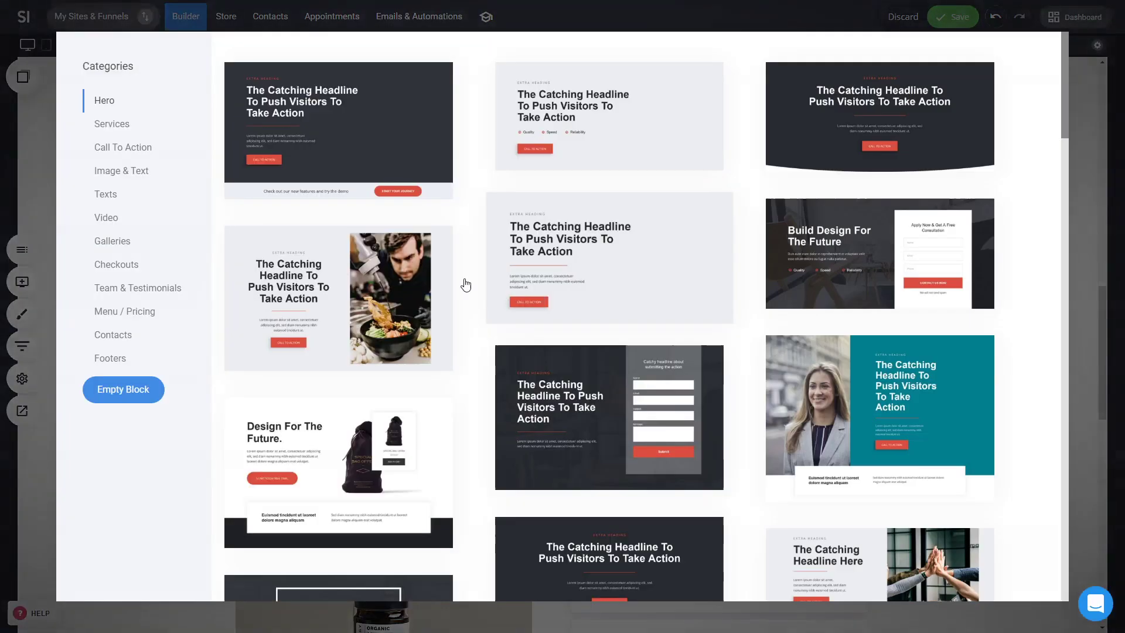
{"action": "left_click", "coordinate": [109, 220]}
{"action": "left_click", "coordinate": [368, 131]}
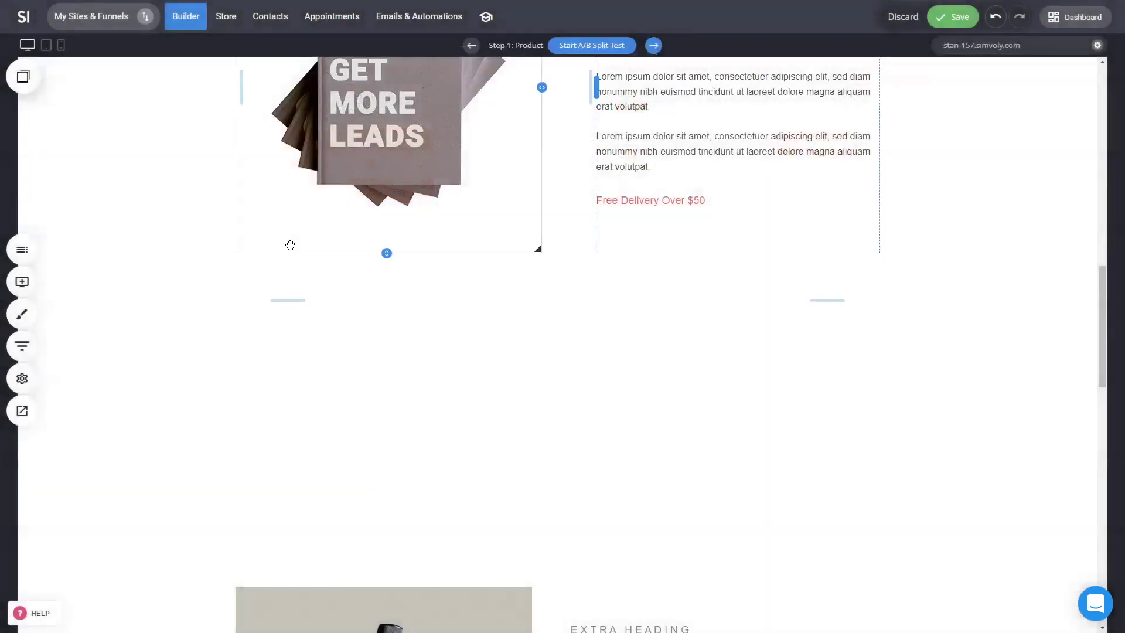
Enlarge the video in the new upsell block to about 968 × 518 px
{"action": "scroll", "coordinate": [914, 384], "scroll_direction": "down", "scroll_amount": 5}
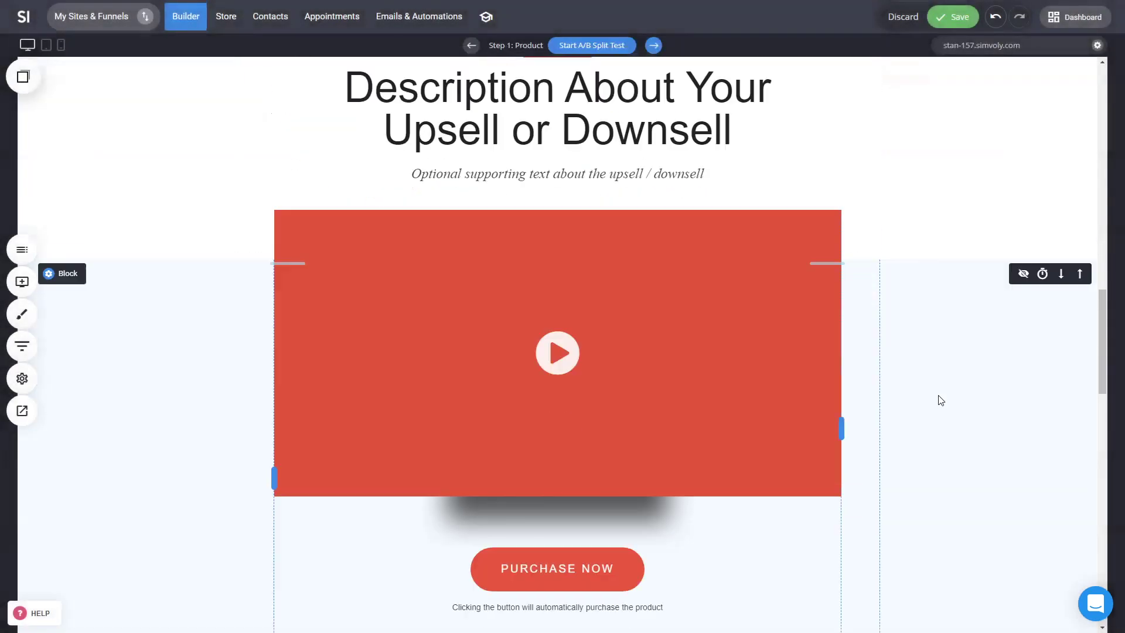
{"action": "left_click_drag", "start_coordinate": [664, 486], "coordinate": [668, 500]}
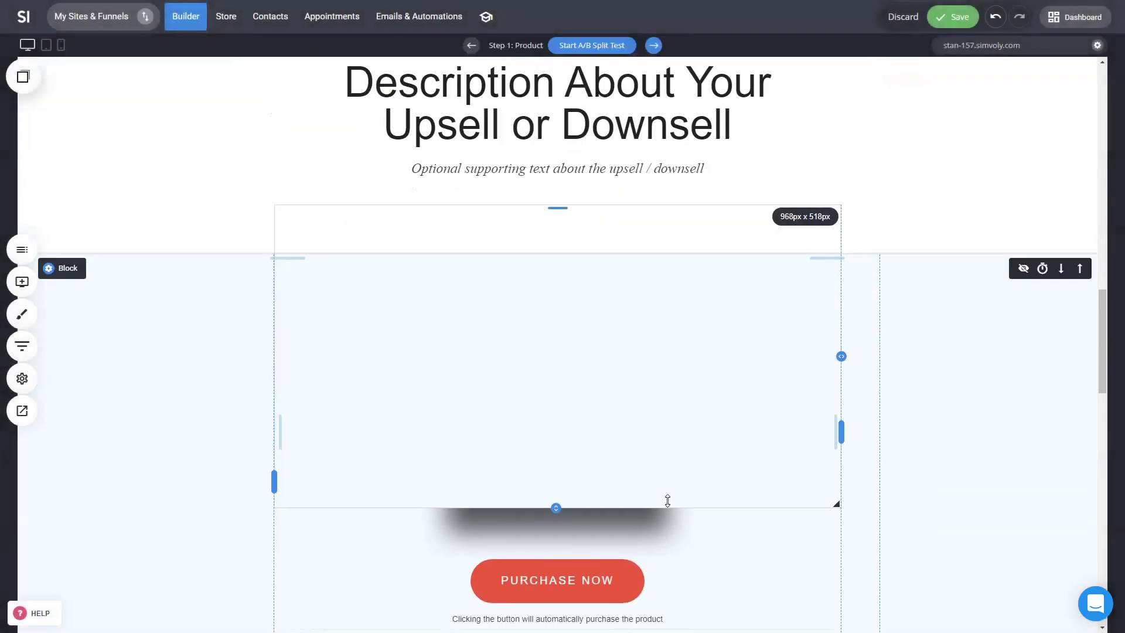
{"action": "double_click", "coordinate": [671, 414]}
{"action": "key", "text": "Escape"}
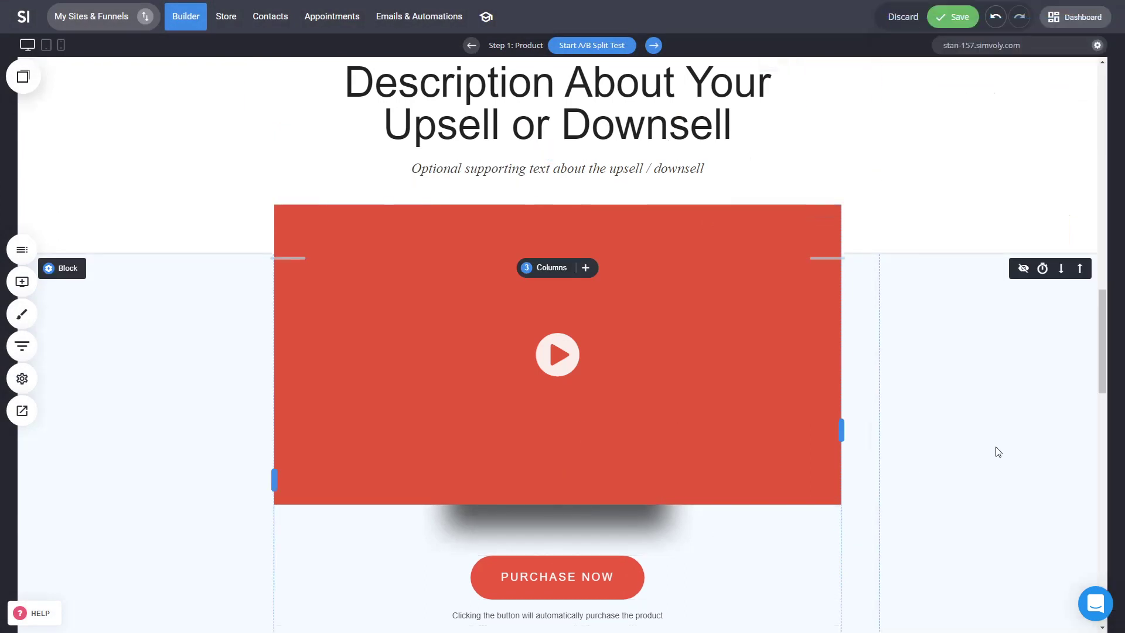
Go through the lower part of the page to the Frequently Asked Questions section and save the page
{"action": "scroll", "coordinate": [990, 454], "scroll_direction": "down", "scroll_amount": 5}
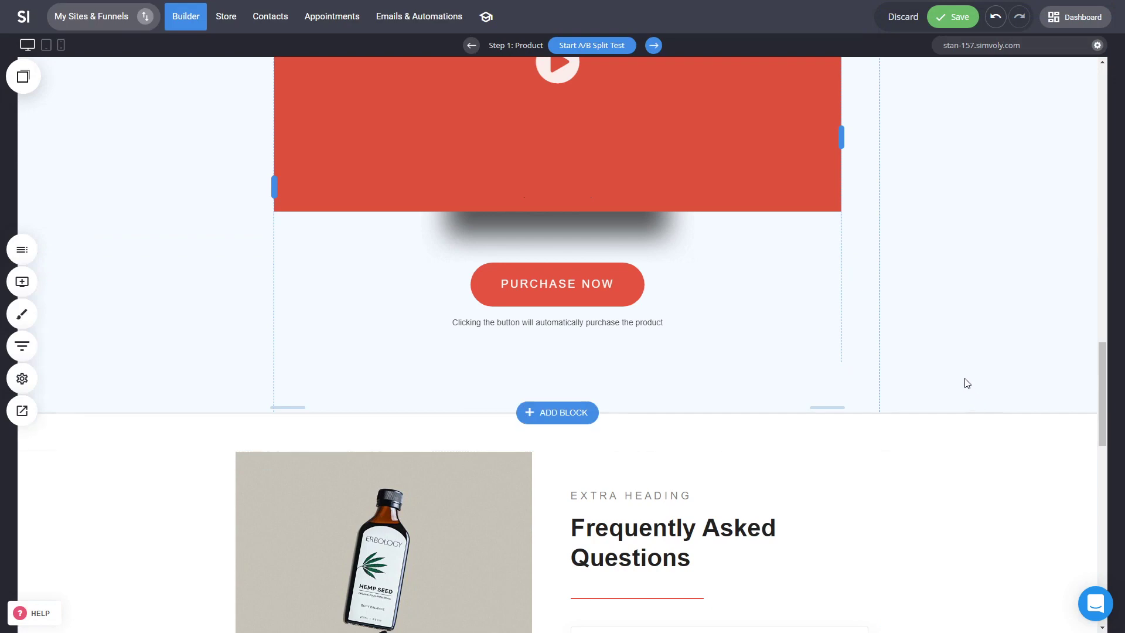
{"action": "scroll", "coordinate": [964, 380], "scroll_direction": "down", "scroll_amount": 5}
{"action": "key", "text": "ctrl+s"}
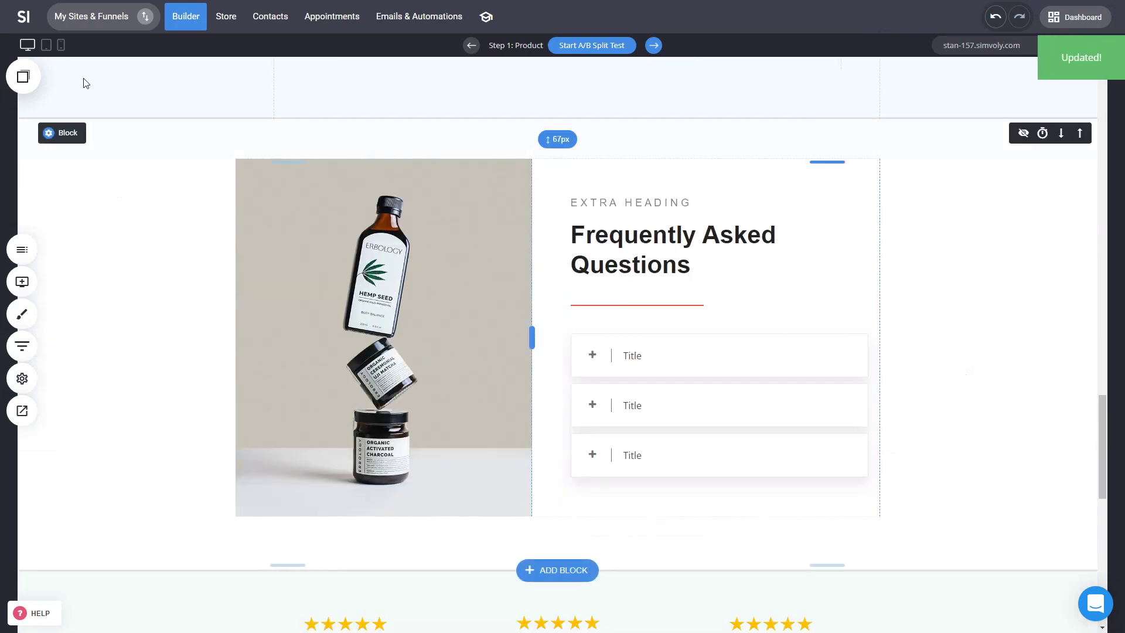
Review the product page in the mobile layout from the headline to the upsell video, and return to the desktop layout
{"action": "left_click", "coordinate": [64, 50]}
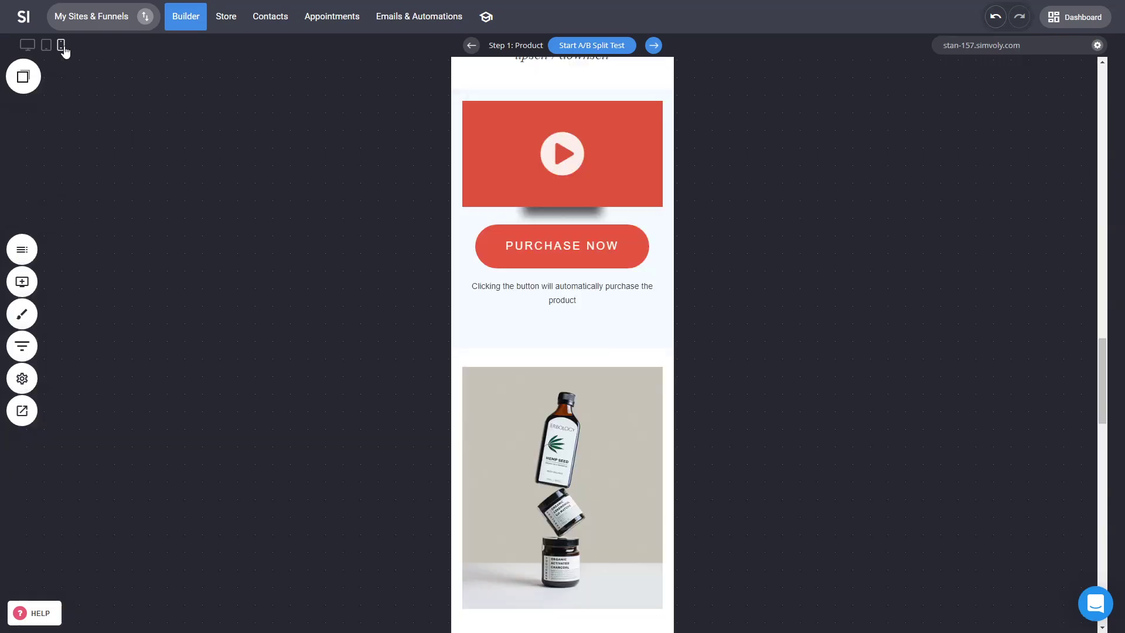
{"action": "scroll", "coordinate": [428, 270], "scroll_direction": "up", "scroll_amount": 20}
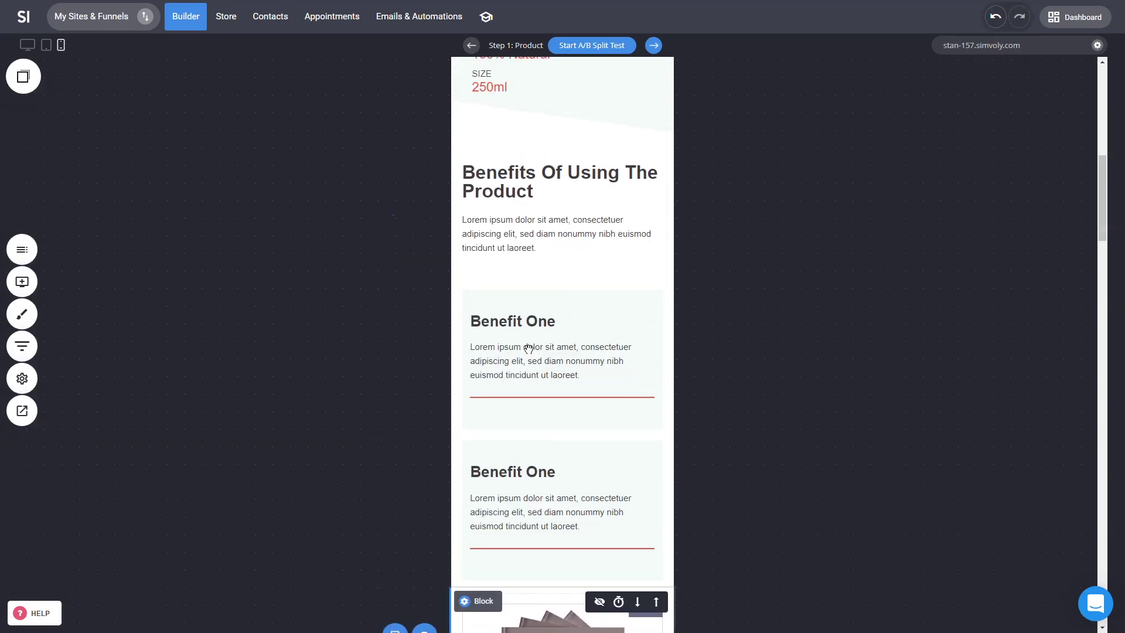
{"action": "scroll", "coordinate": [528, 348], "scroll_direction": "up", "scroll_amount": 3}
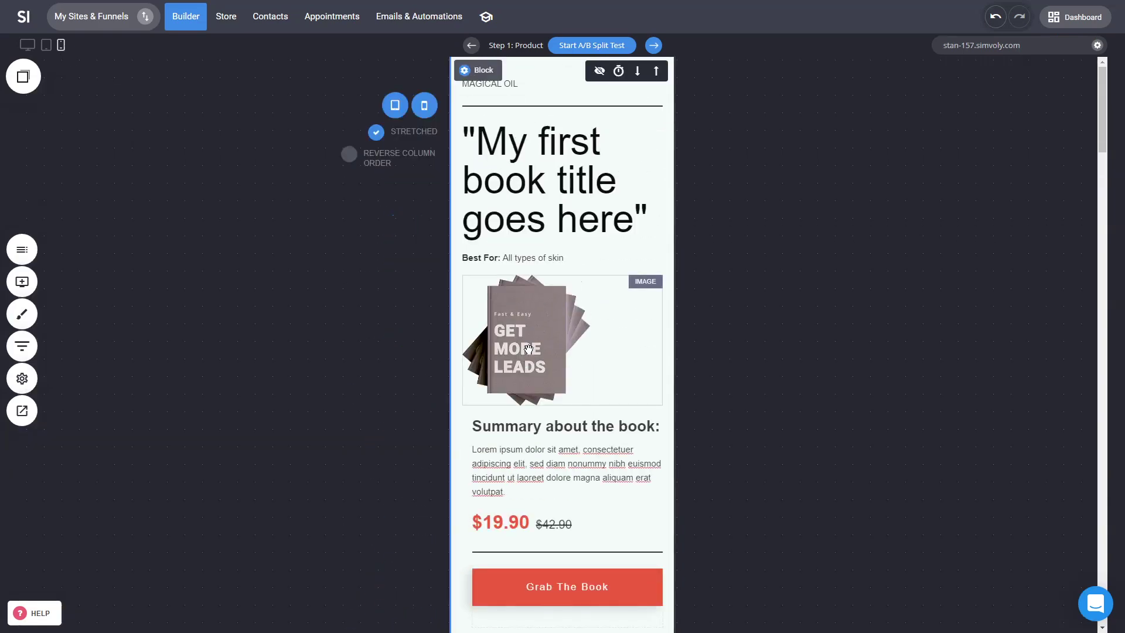
{"action": "scroll", "coordinate": [527, 348], "scroll_direction": "down", "scroll_amount": 10}
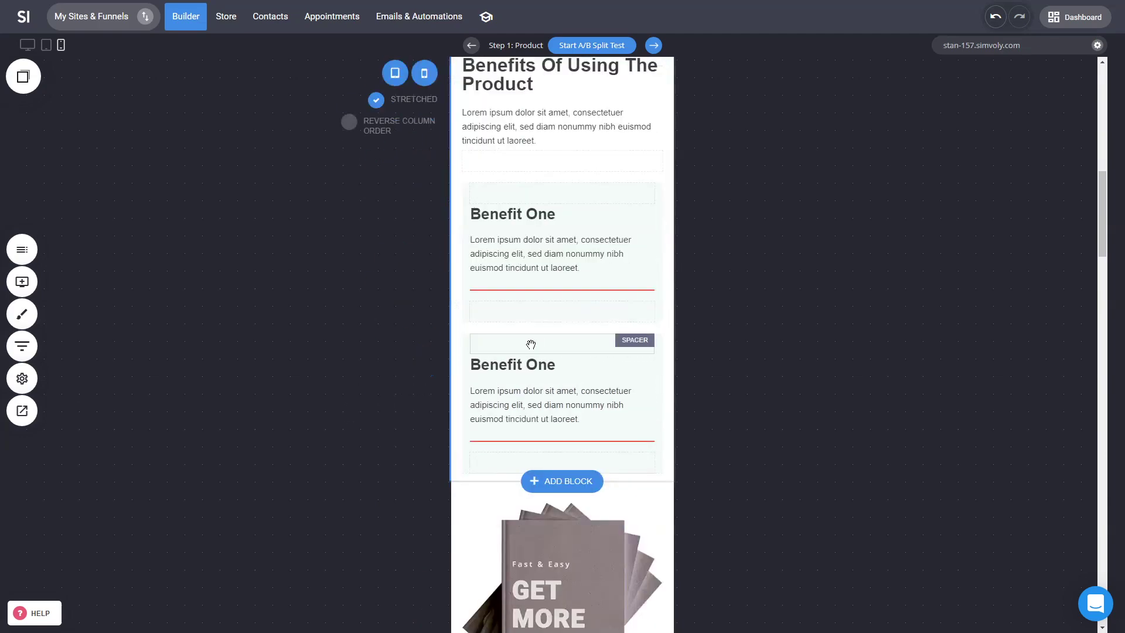
{"action": "scroll", "coordinate": [529, 343], "scroll_direction": "down", "scroll_amount": 5}
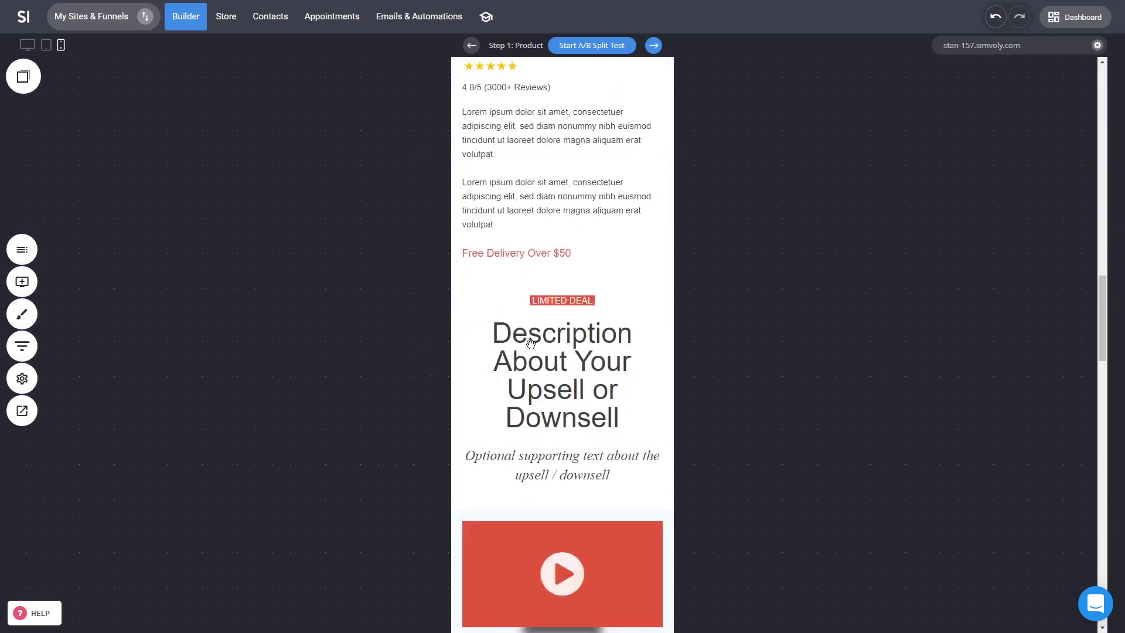
{"action": "left_click", "coordinate": [27, 45]}
Delete the "Catchy Product Or Service Headline" block at the end of the page
{"action": "left_click_drag", "start_coordinate": [1100, 352], "coordinate": [1097, 530]}
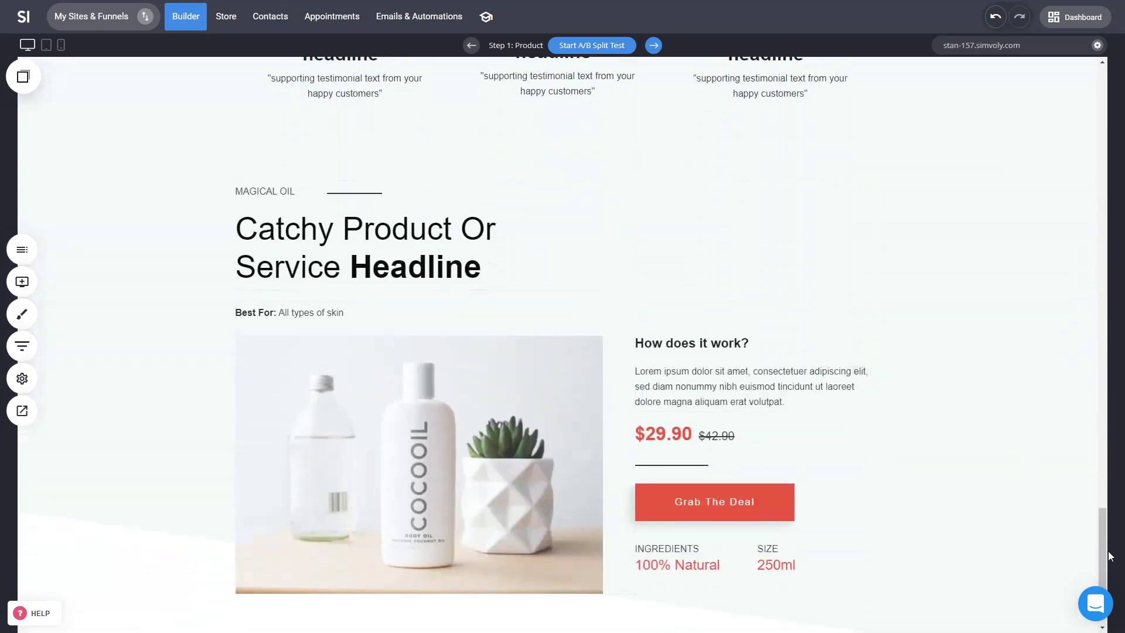
{"action": "left_click_drag", "start_coordinate": [1101, 551], "coordinate": [1095, 115]}
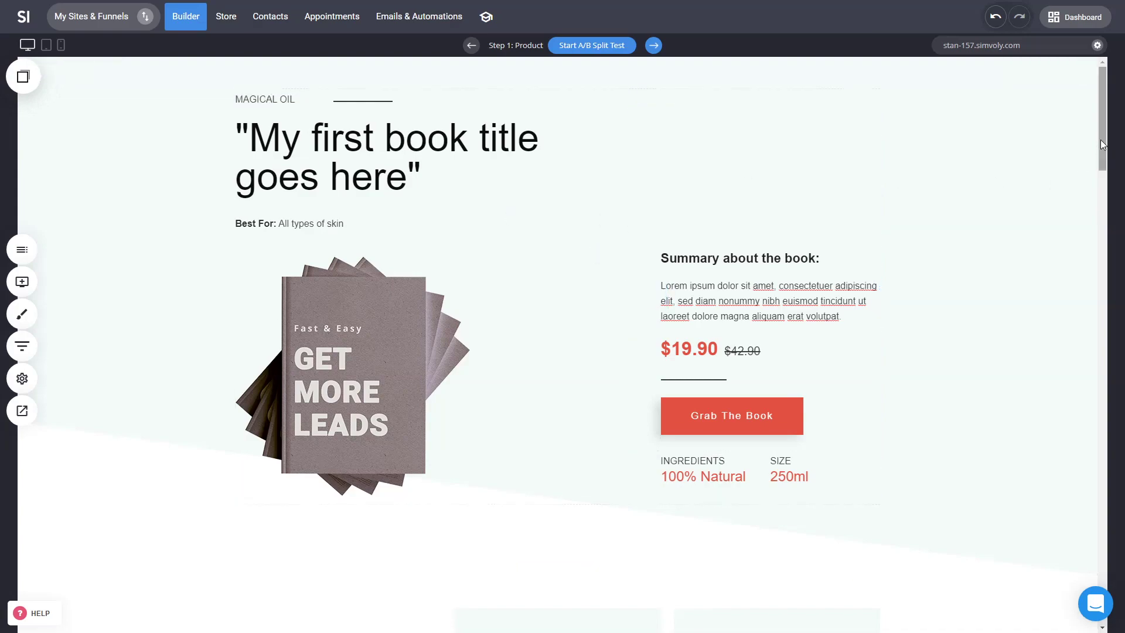
{"action": "left_click_drag", "start_coordinate": [1100, 140], "coordinate": [1075, 599]}
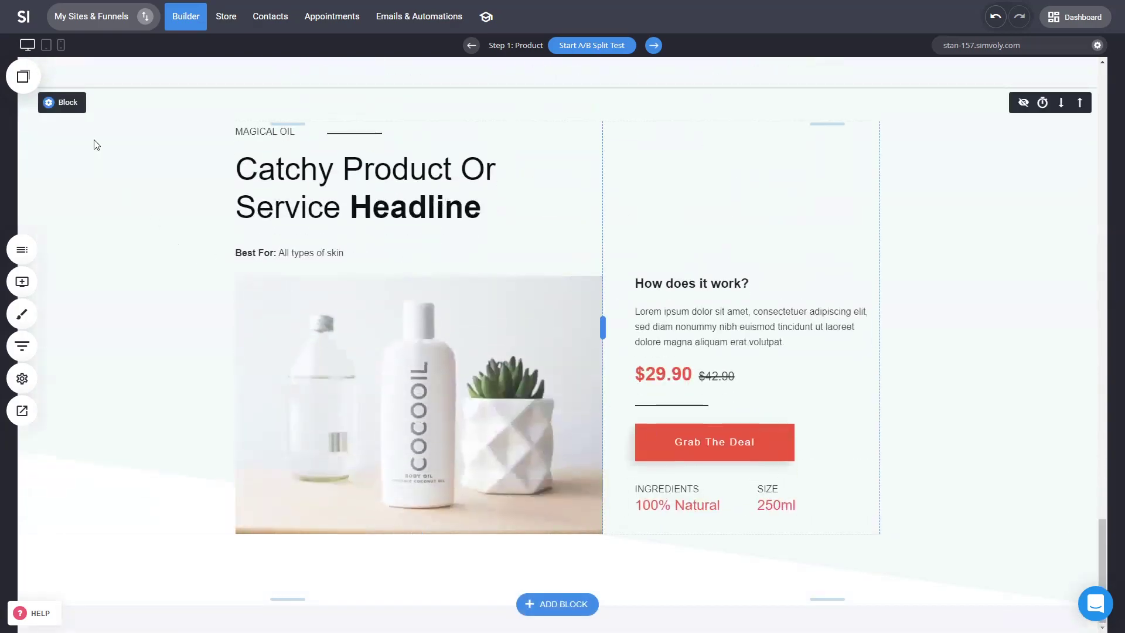
{"action": "left_click", "coordinate": [142, 106]}
{"action": "left_click", "coordinate": [605, 281]}
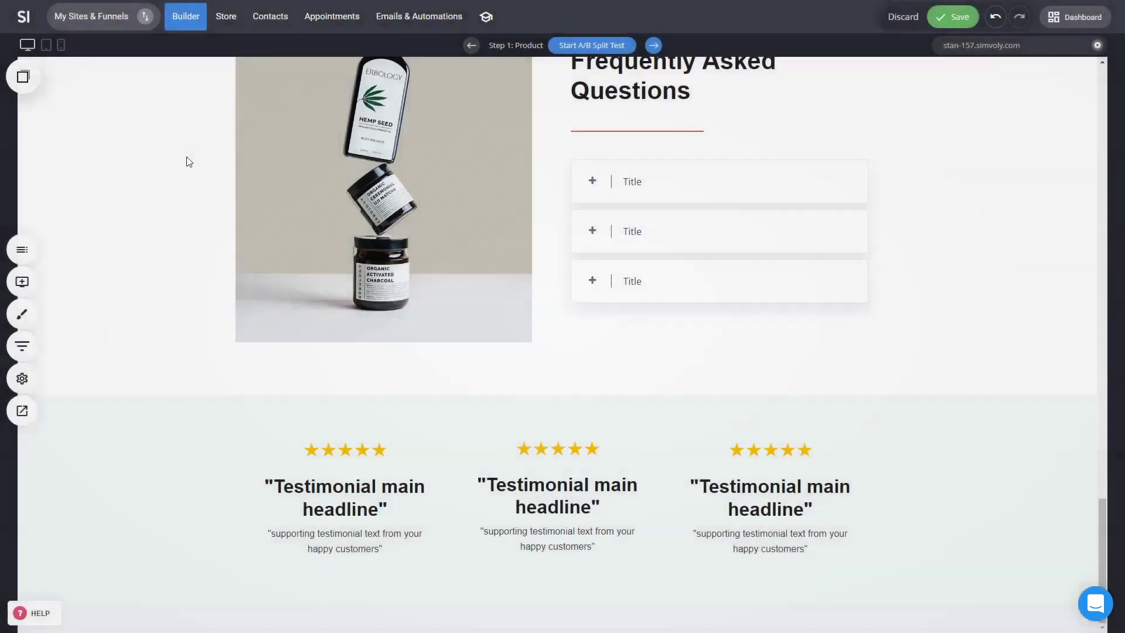
Place a copy of the first book title block at the end of the page, below the testimonials, and save the page
{"action": "left_click", "coordinate": [23, 78]}
{"action": "left_click_drag", "start_coordinate": [108, 207], "coordinate": [496, 564]}
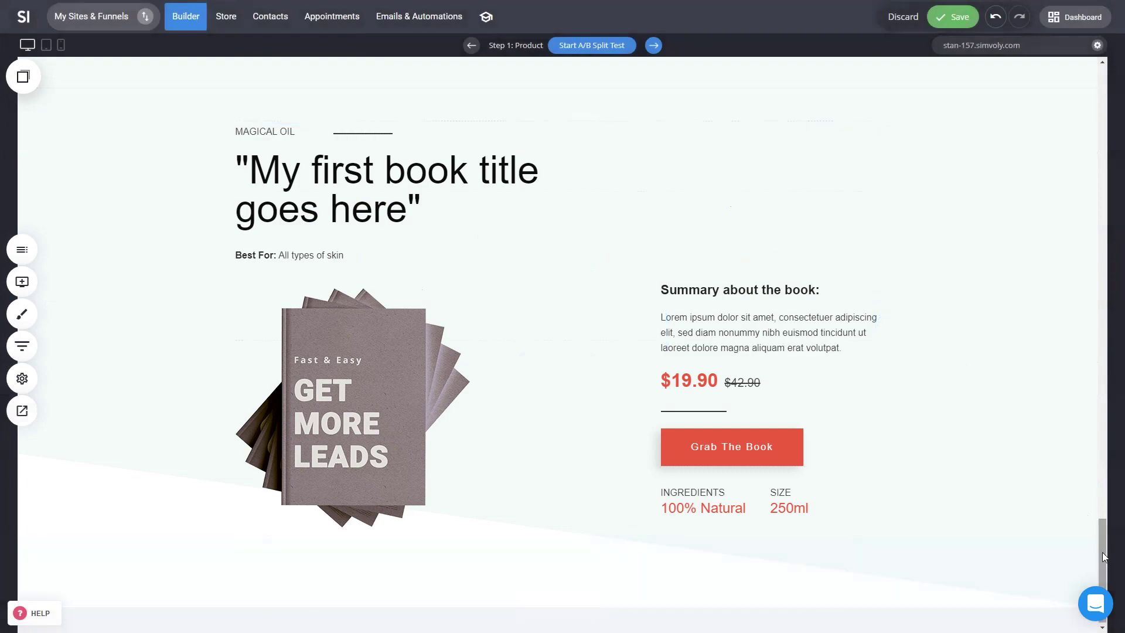
{"action": "left_click_drag", "start_coordinate": [1102, 552], "coordinate": [1052, 139]}
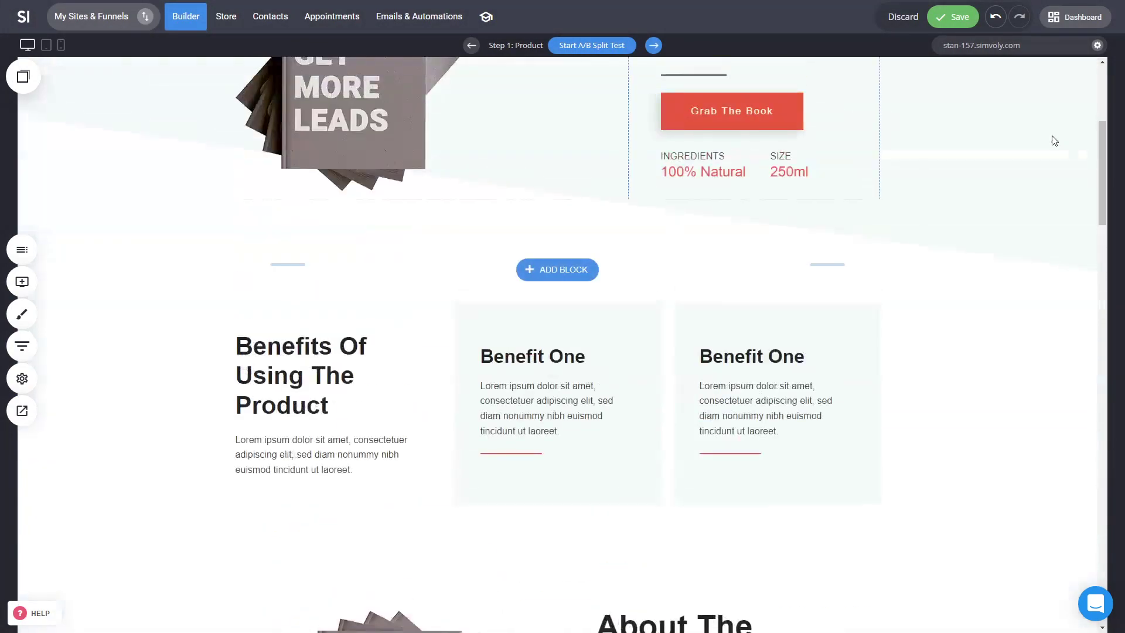
{"action": "left_click", "coordinate": [949, 24]}
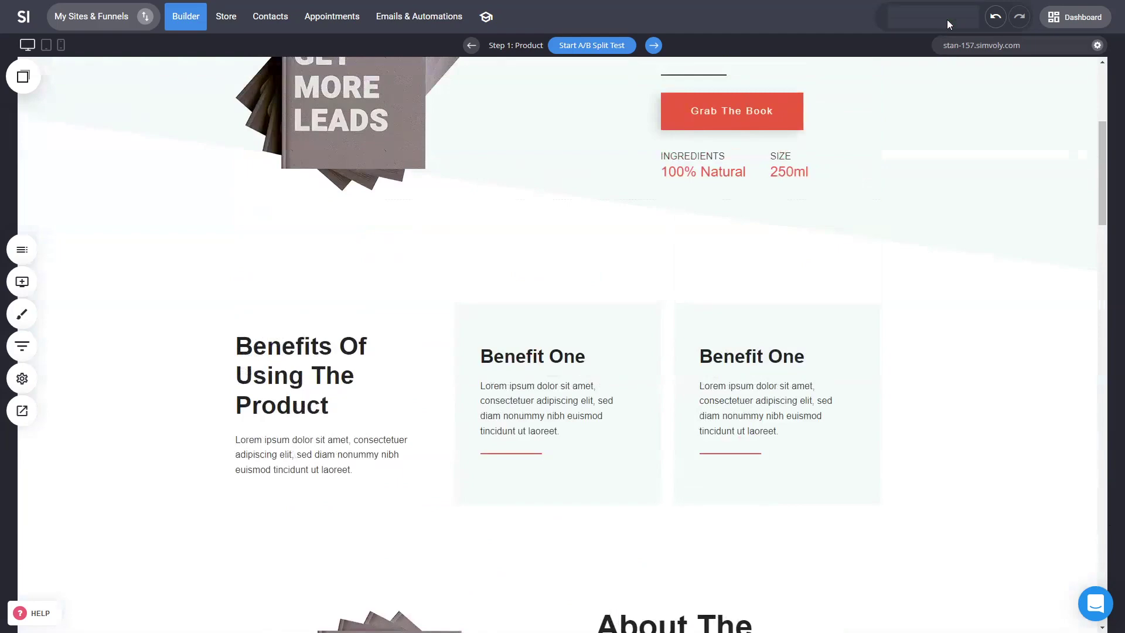
Preview the saved product page in desktop size from its headline to its end, and close the preview
{"action": "left_click", "coordinate": [23, 410]}
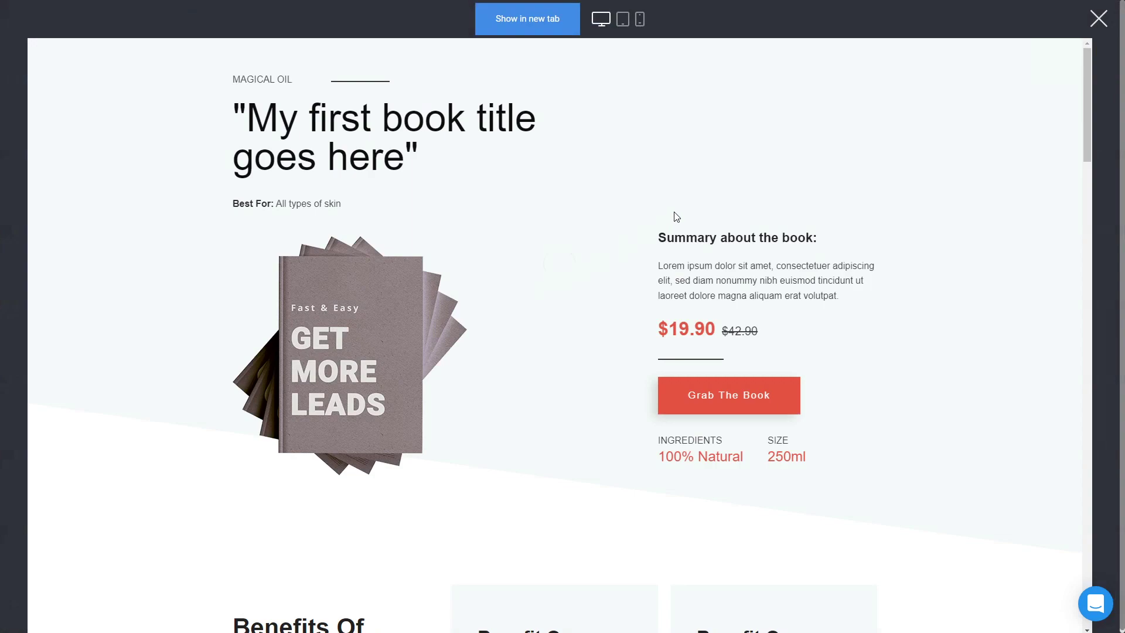
{"action": "scroll", "coordinate": [668, 179], "scroll_direction": "down", "scroll_amount": 12}
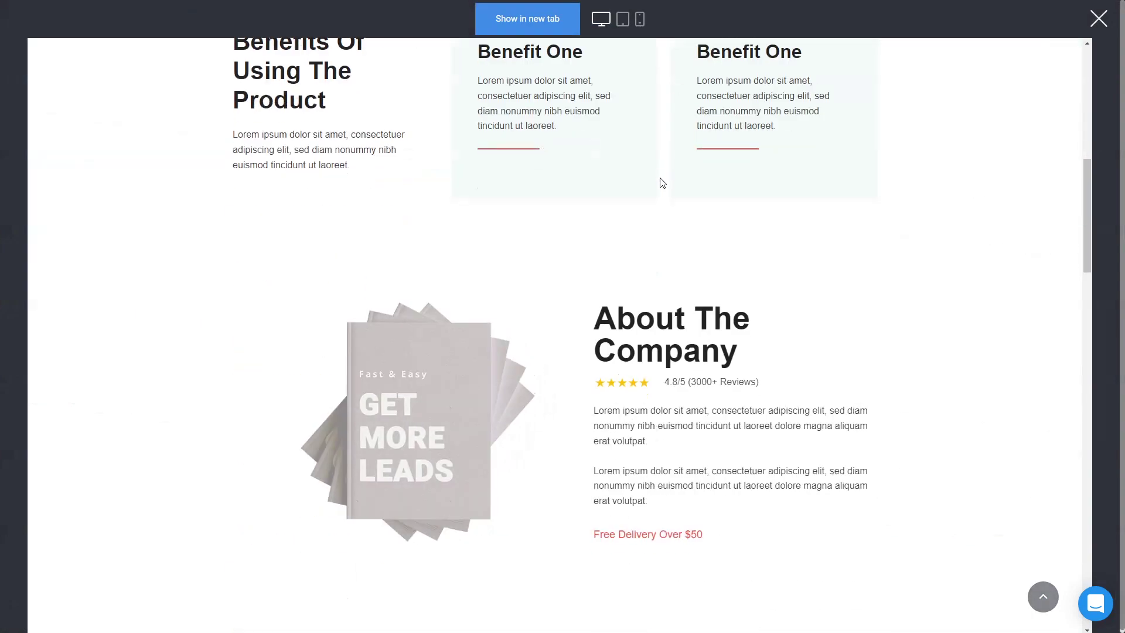
{"action": "scroll", "coordinate": [859, 283], "scroll_direction": "down", "scroll_amount": 5}
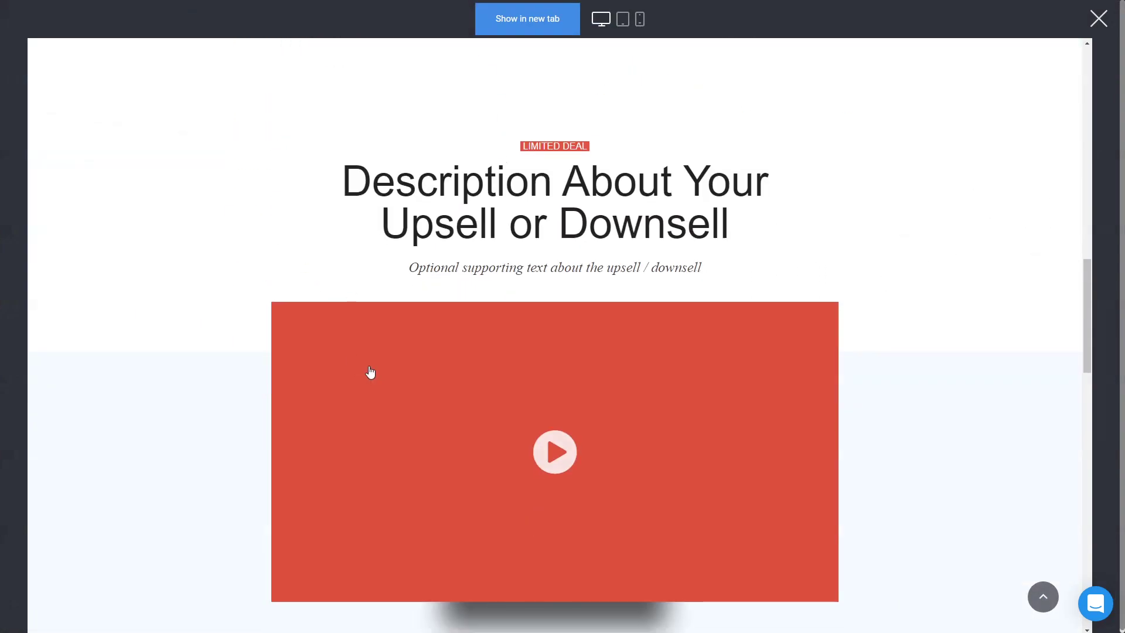
{"action": "left_click_drag", "start_coordinate": [1089, 294], "coordinate": [1090, 551]}
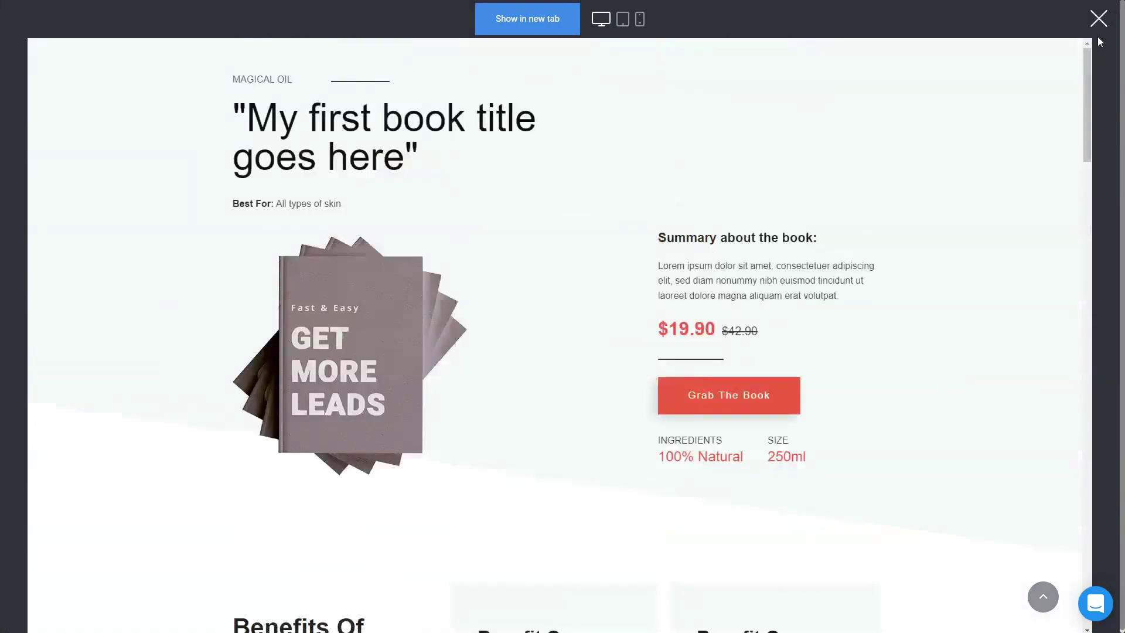
{"action": "left_click", "coordinate": [1098, 19]}
Open the Checkout step from the funnel's step list
{"action": "scroll", "coordinate": [299, 371], "scroll_direction": "up", "scroll_amount": 5}
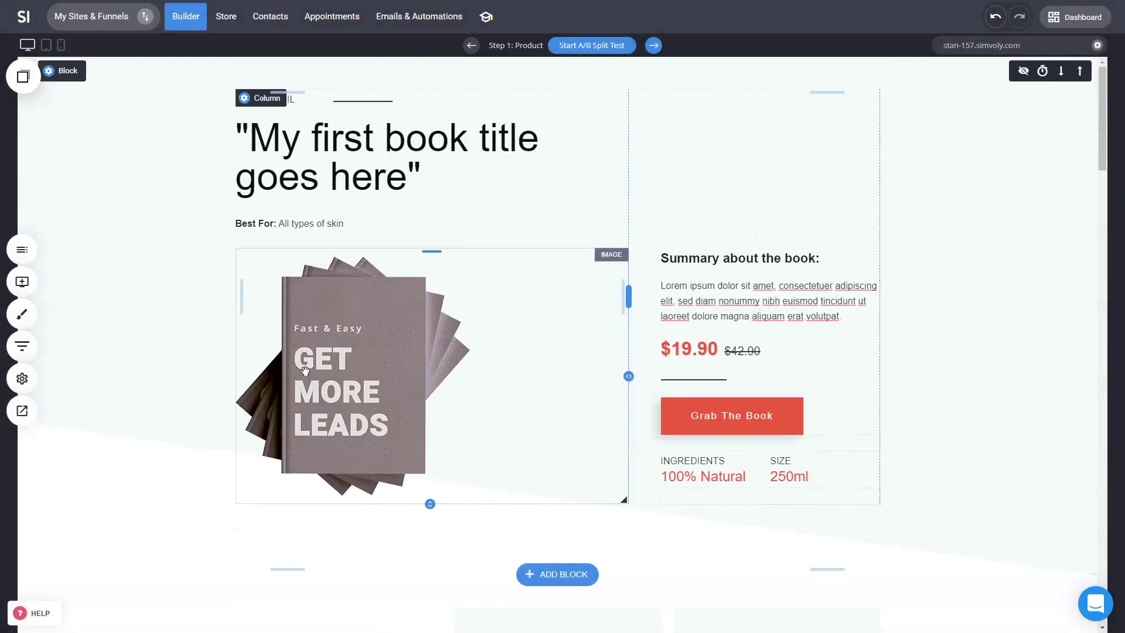
{"action": "left_click", "coordinate": [23, 347]}
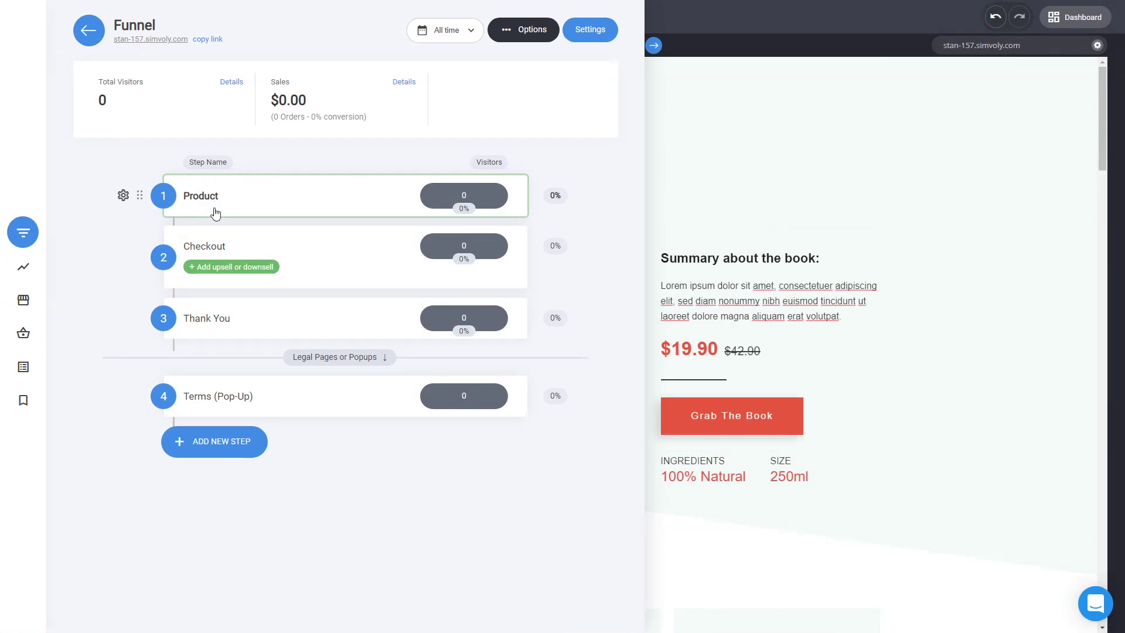
{"action": "left_click", "coordinate": [221, 251]}
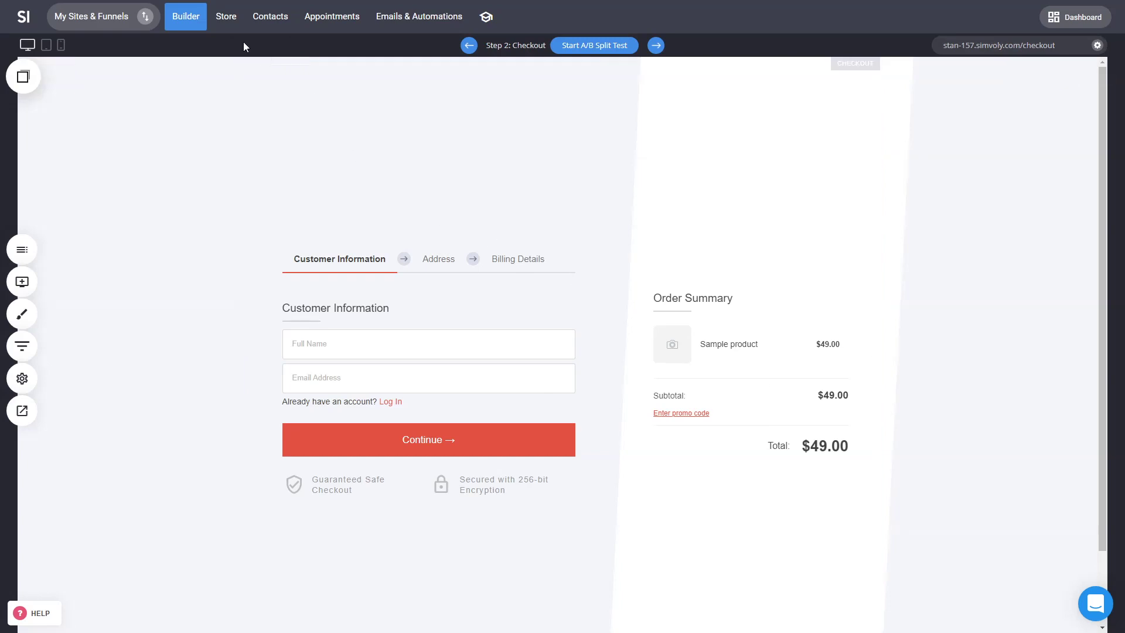
Open the store's product list
{"action": "left_click", "coordinate": [229, 21]}
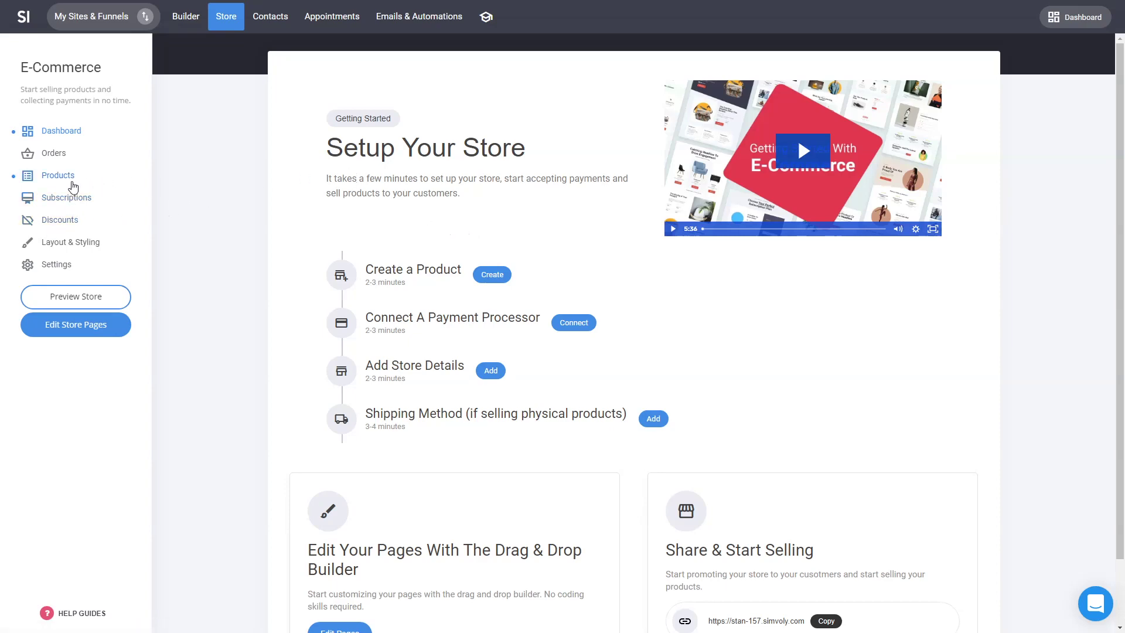
{"action": "left_click", "coordinate": [63, 179]}
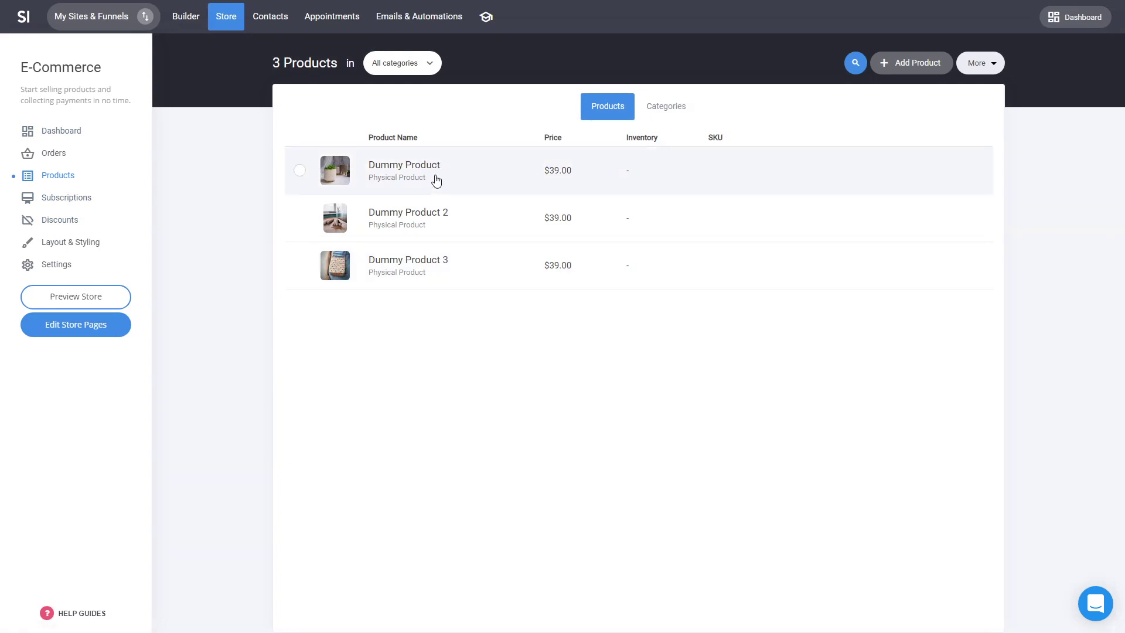
Add a digital product titled 1, priced at $19 and on sale for $14
{"action": "left_click", "coordinate": [905, 65]}
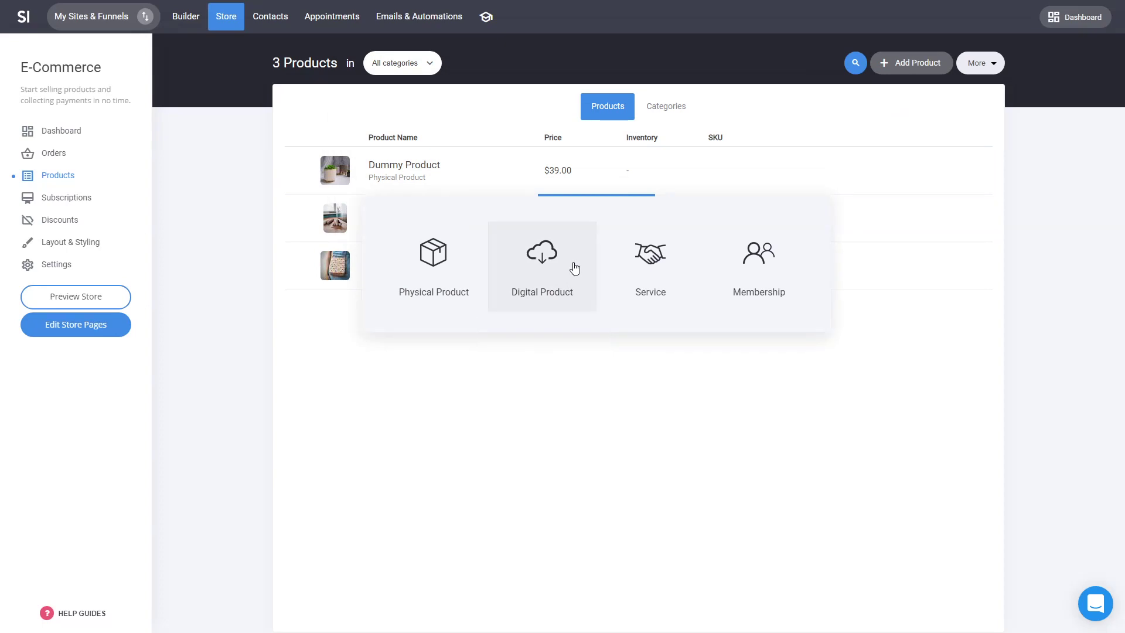
{"action": "left_click", "coordinate": [574, 268]}
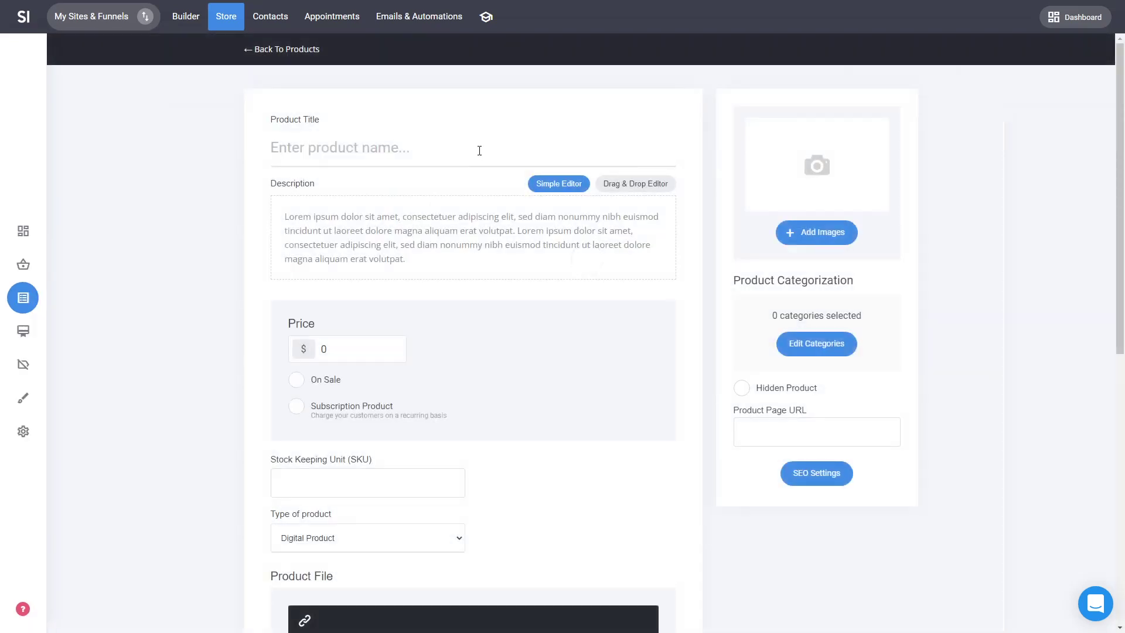
{"action": "type", "text": "1"}
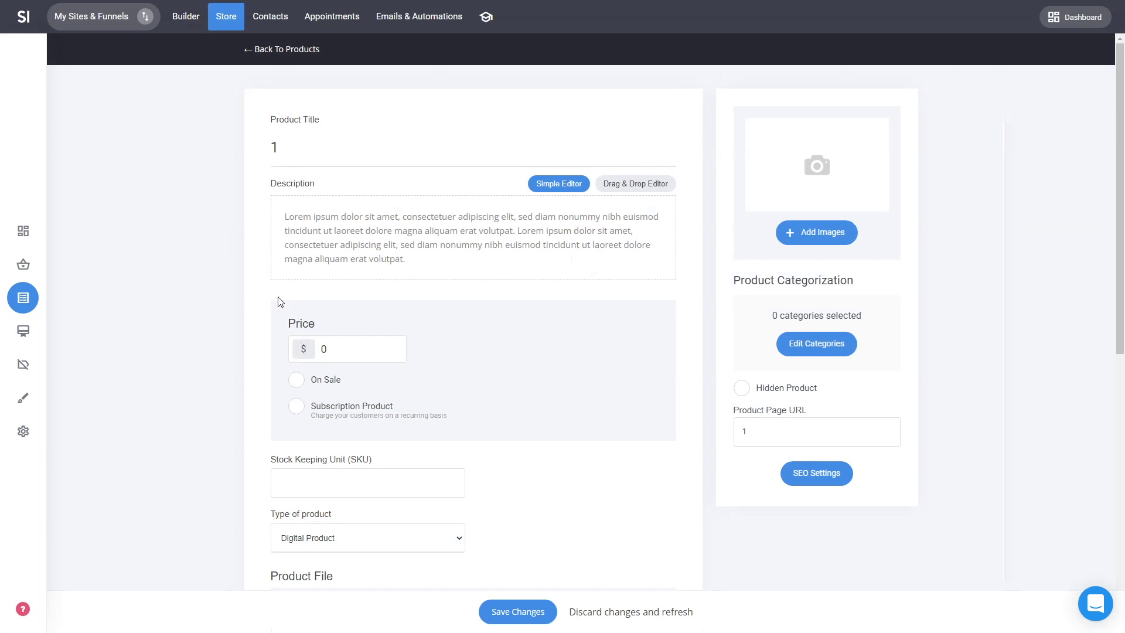
{"action": "double_click", "coordinate": [324, 349]}
{"action": "type", "text": "19"}
{"action": "left_click", "coordinate": [326, 379]}
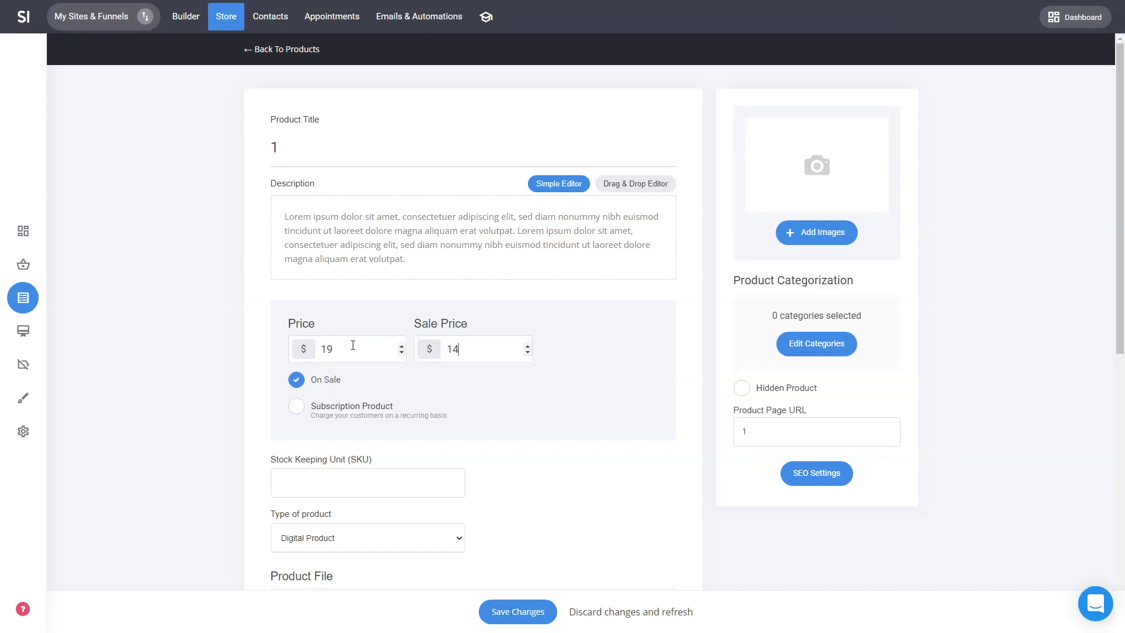
Add the Get More Leads book cover from the file manager as the product's image
{"action": "left_click", "coordinate": [860, 167]}
{"action": "left_click", "coordinate": [919, 74]}
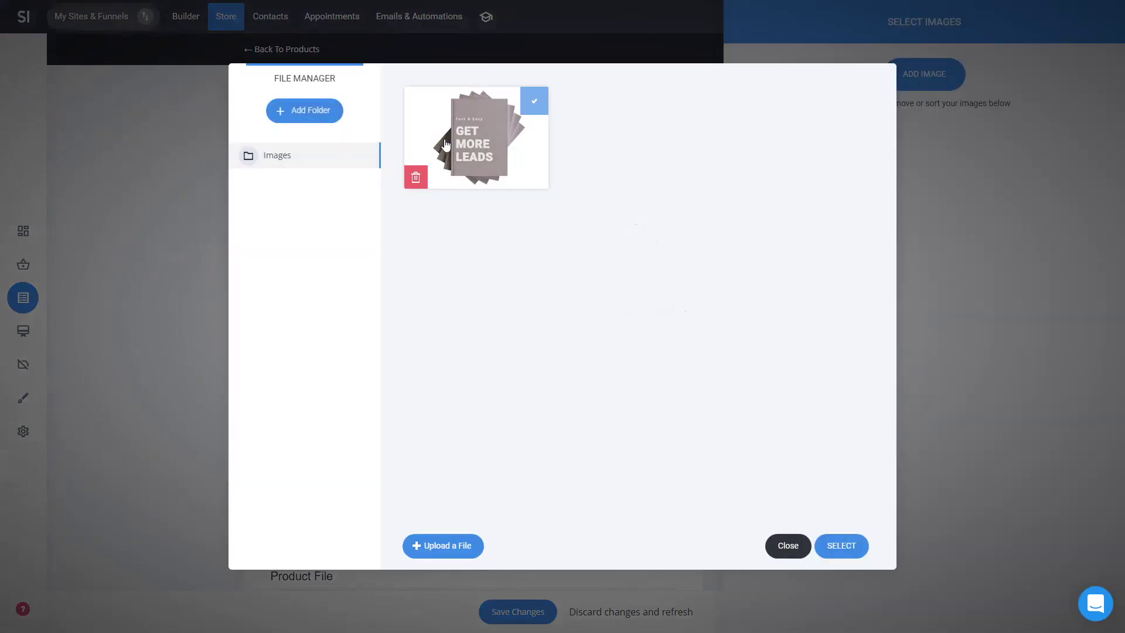
{"action": "left_click", "coordinate": [832, 547]}
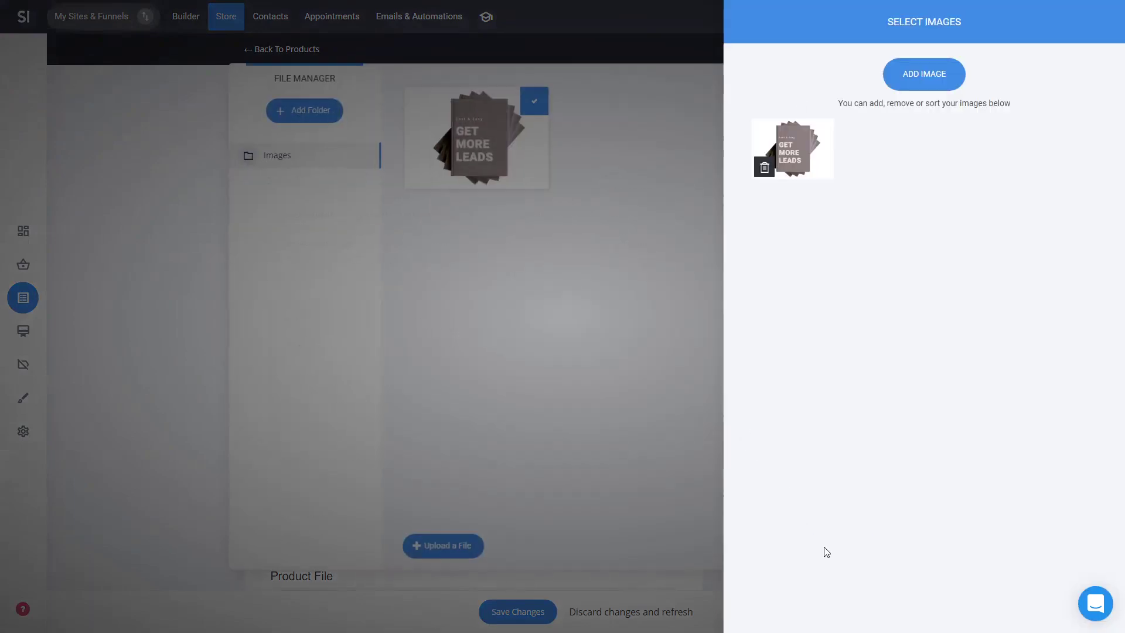
{"action": "left_click", "coordinate": [576, 341]}
Keep Digital Product as the product type and attach 1.png from the Images folder as the product file
{"action": "scroll", "coordinate": [744, 440], "scroll_direction": "down", "scroll_amount": 3}
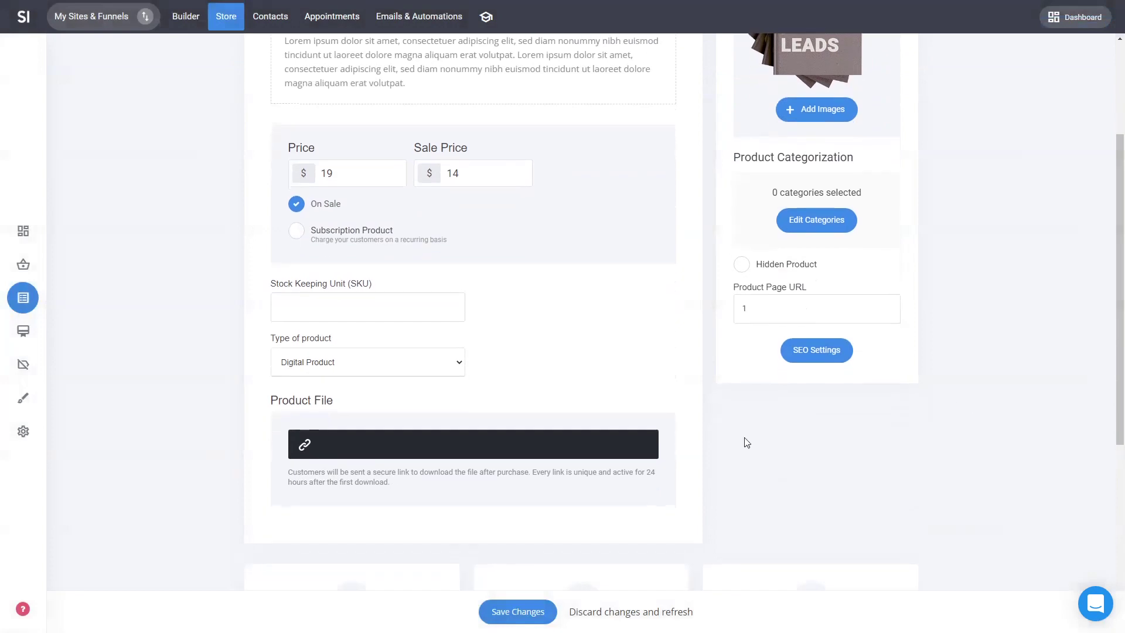
{"action": "left_click", "coordinate": [360, 358]}
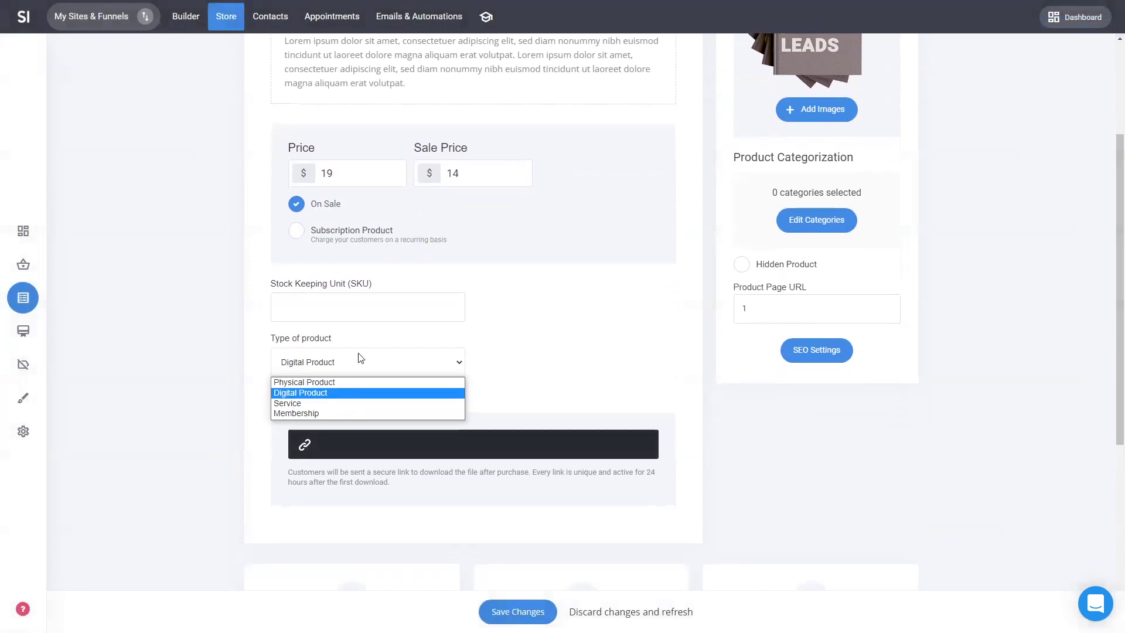
{"action": "left_click", "coordinate": [555, 373]}
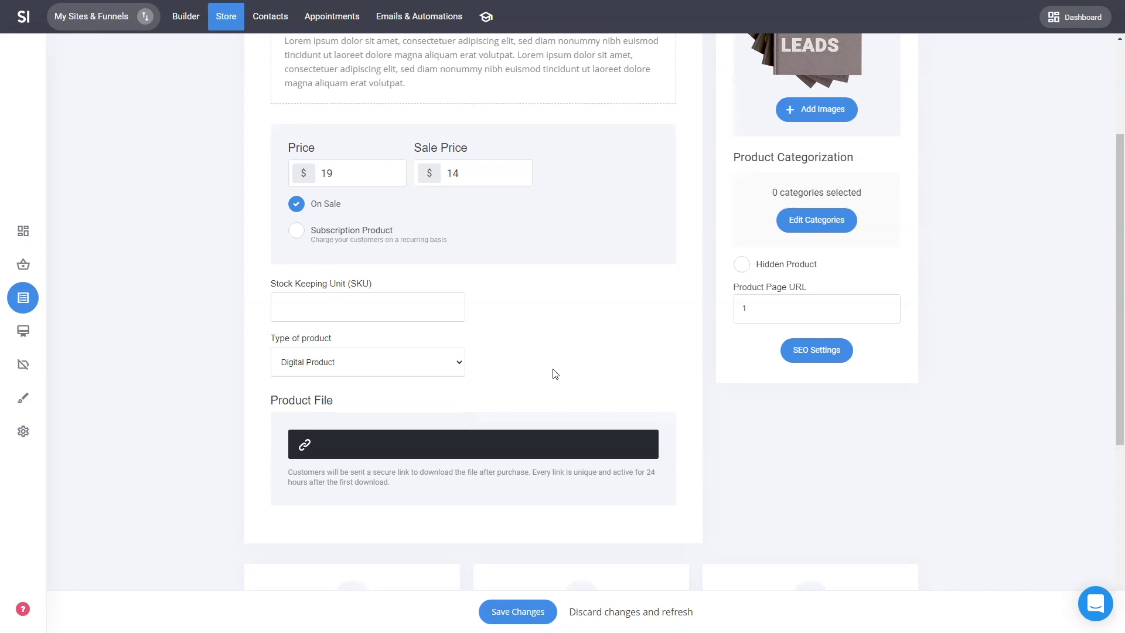
{"action": "left_click", "coordinate": [509, 443]}
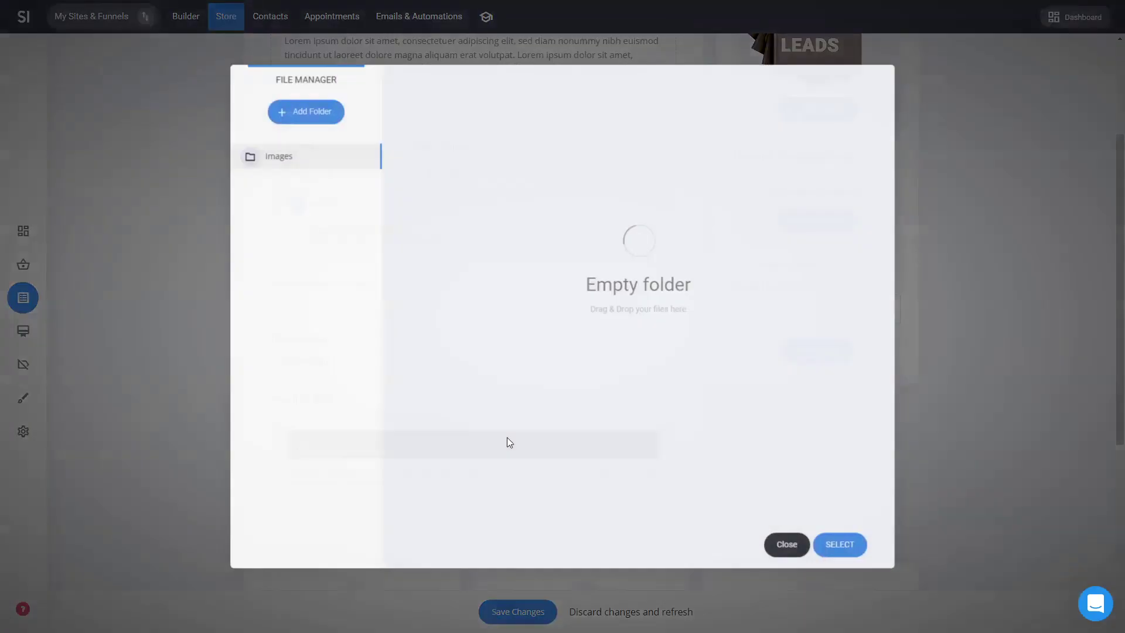
{"action": "left_click", "coordinate": [486, 154]}
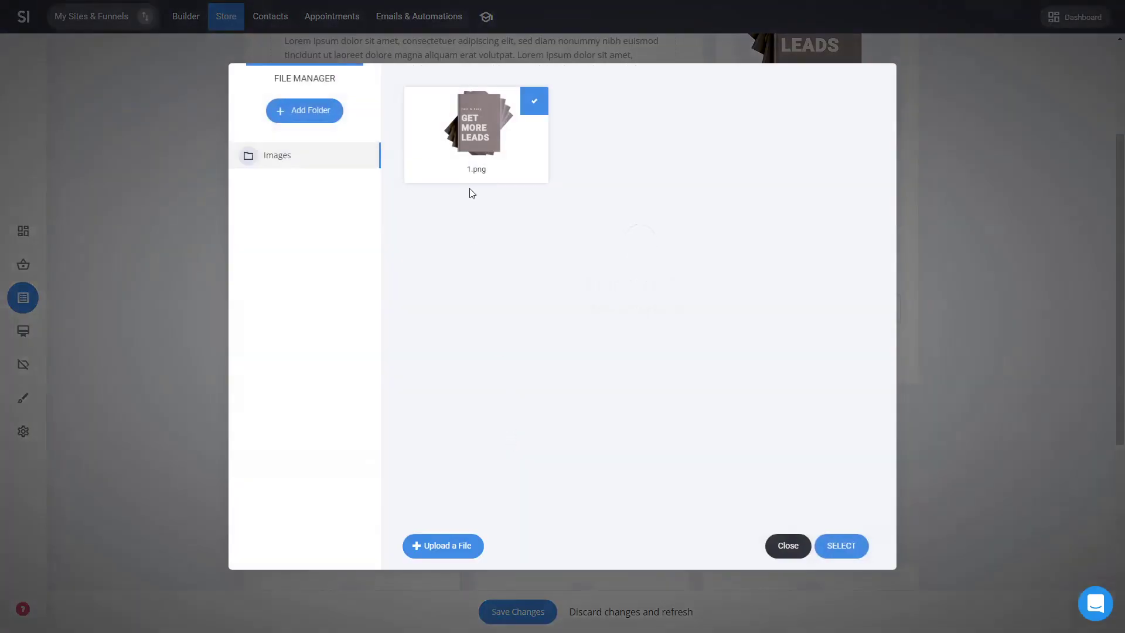
{"action": "left_click", "coordinate": [839, 550]}
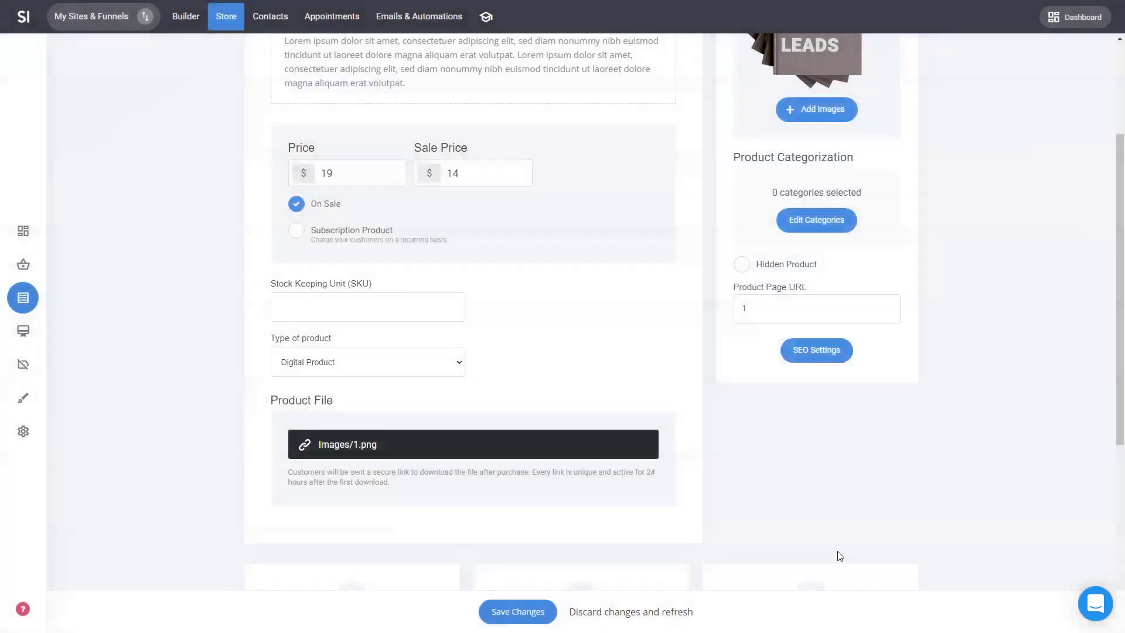
Review the product's inventory, thank-you page, questions and tag options, then save the product and return to the product list
{"action": "scroll", "coordinate": [796, 470], "scroll_direction": "down", "scroll_amount": 2}
{"action": "scroll", "coordinate": [796, 470], "scroll_direction": "down", "scroll_amount": 2}
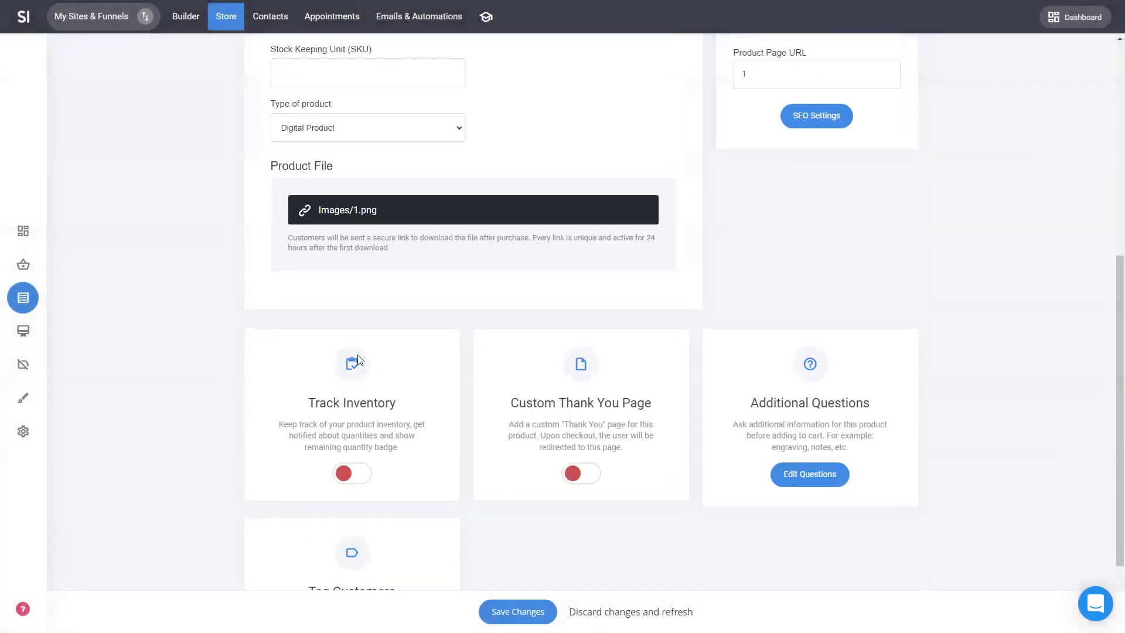
{"action": "scroll", "coordinate": [421, 512], "scroll_direction": "down", "scroll_amount": 2}
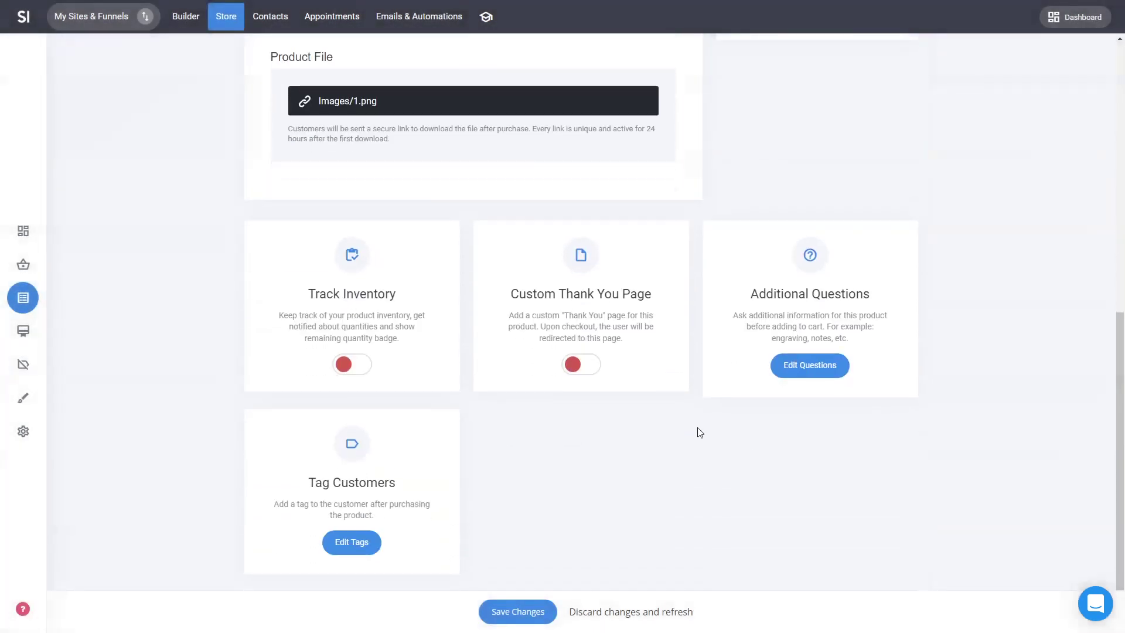
{"action": "scroll", "coordinate": [1098, 428], "scroll_direction": "up", "scroll_amount": 5}
{"action": "scroll", "coordinate": [1096, 423], "scroll_direction": "up", "scroll_amount": 5}
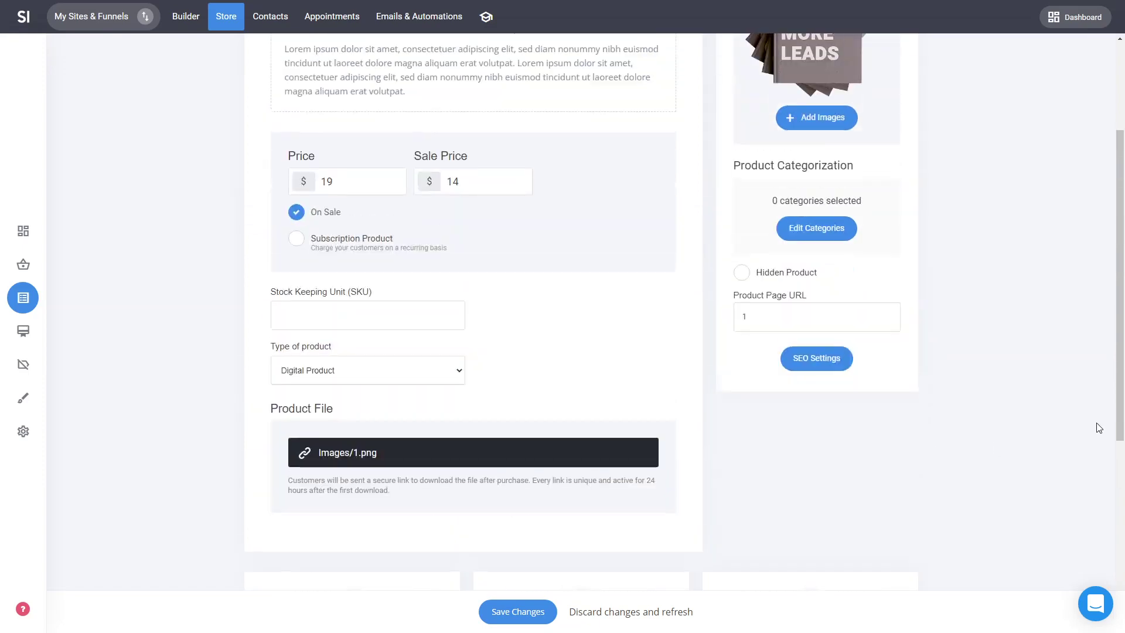
{"action": "left_click", "coordinate": [527, 610]}
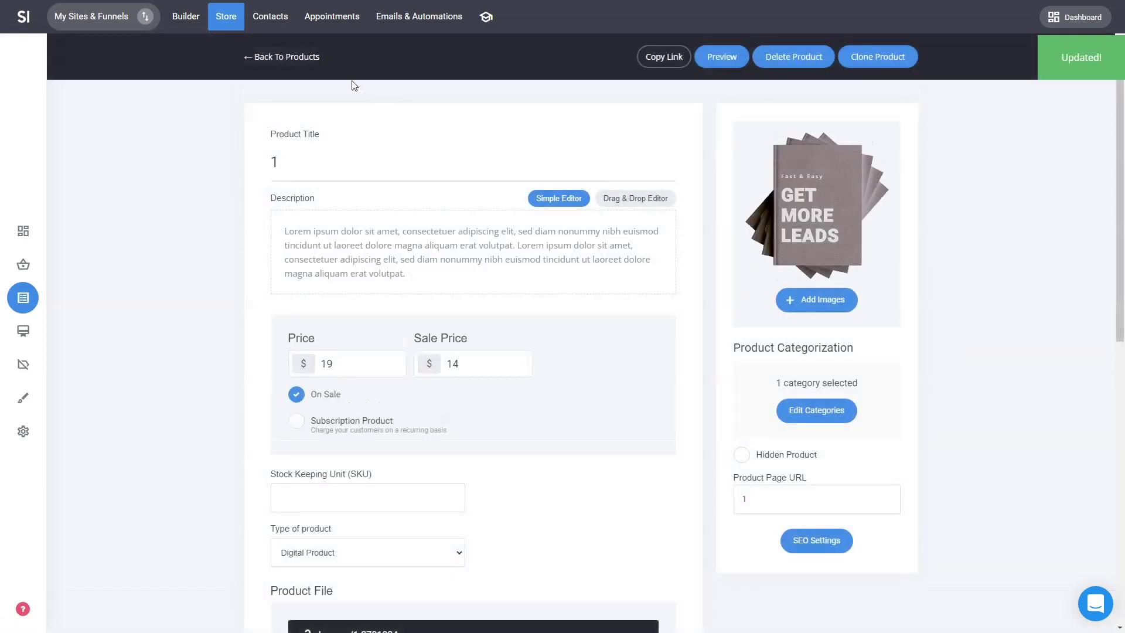
{"action": "left_click", "coordinate": [306, 58]}
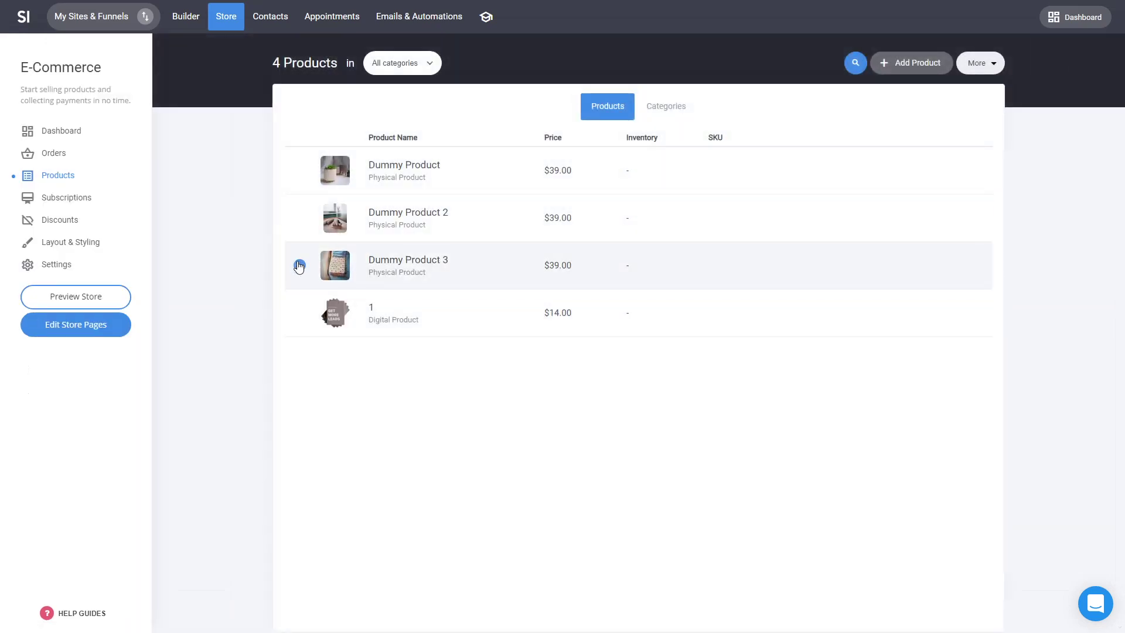
{"action": "left_click", "coordinate": [300, 265]}
{"action": "left_click", "coordinate": [299, 218]}
{"action": "left_click", "coordinate": [299, 170]}
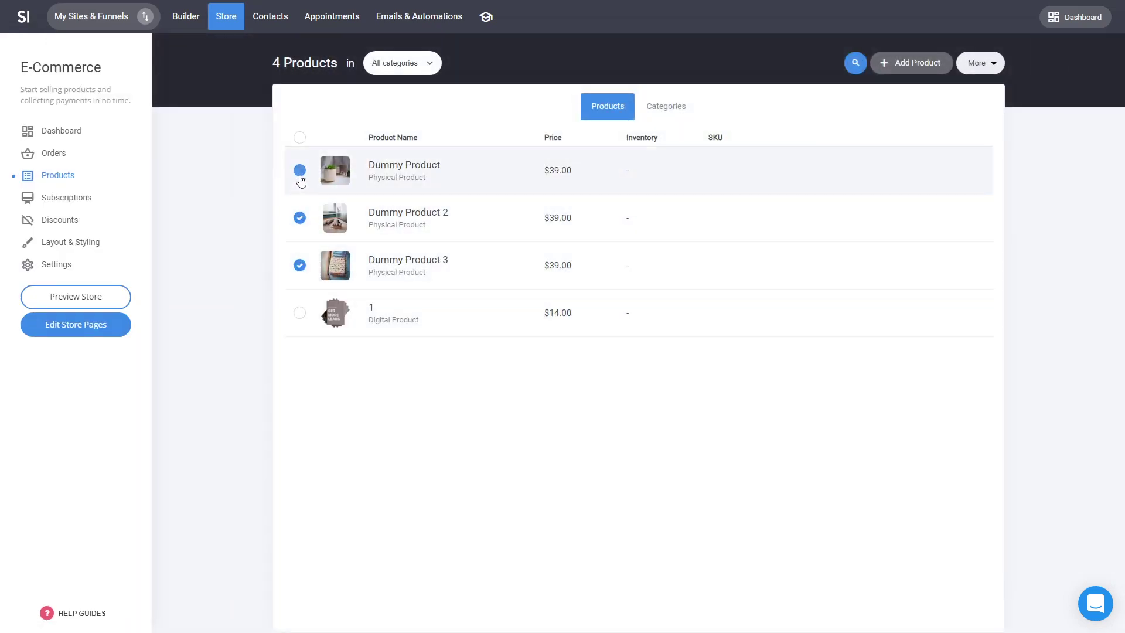
{"action": "left_click", "coordinate": [961, 69]}
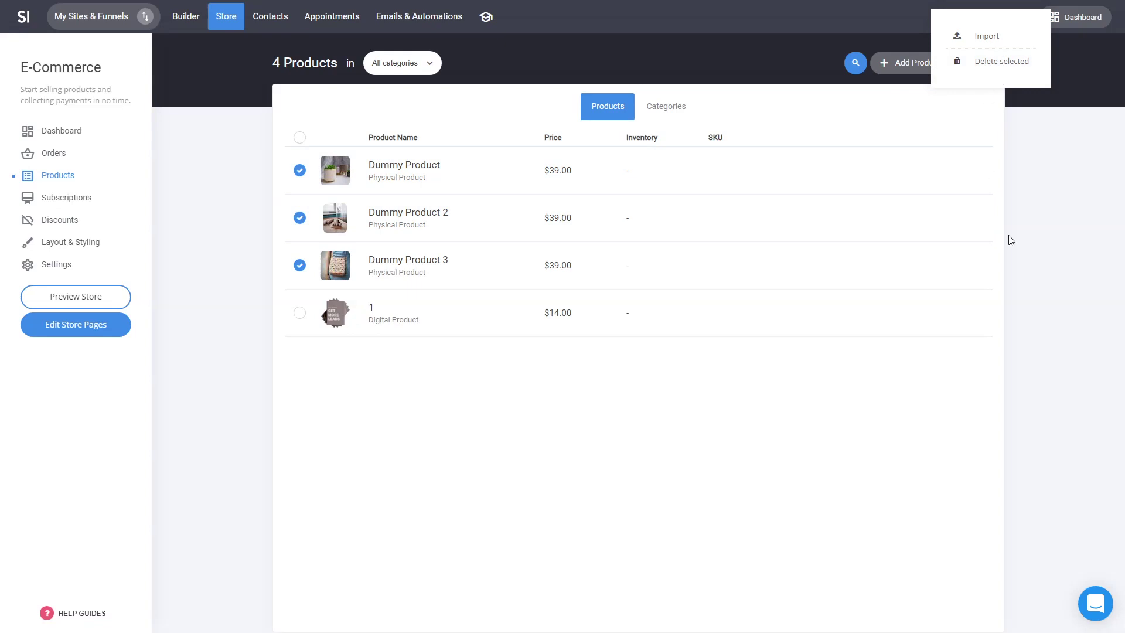
{"action": "left_click", "coordinate": [1044, 323]}
Enable Bank Transfer as a payment provider in the store settings, and view the shipping options
{"action": "left_click", "coordinate": [61, 269]}
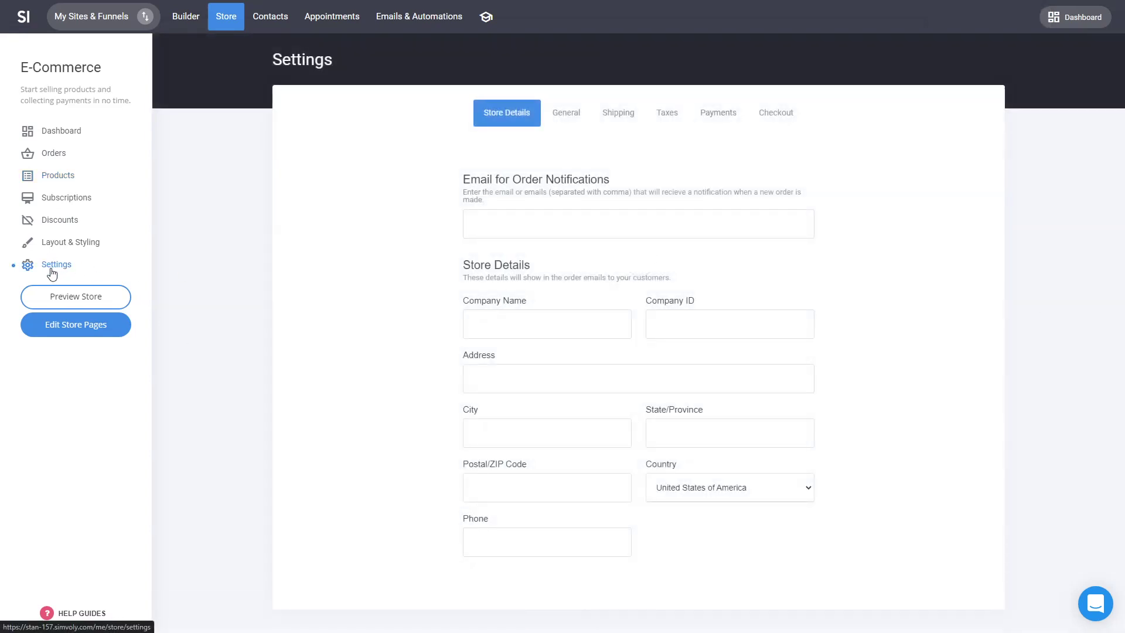
{"action": "left_click", "coordinate": [705, 119]}
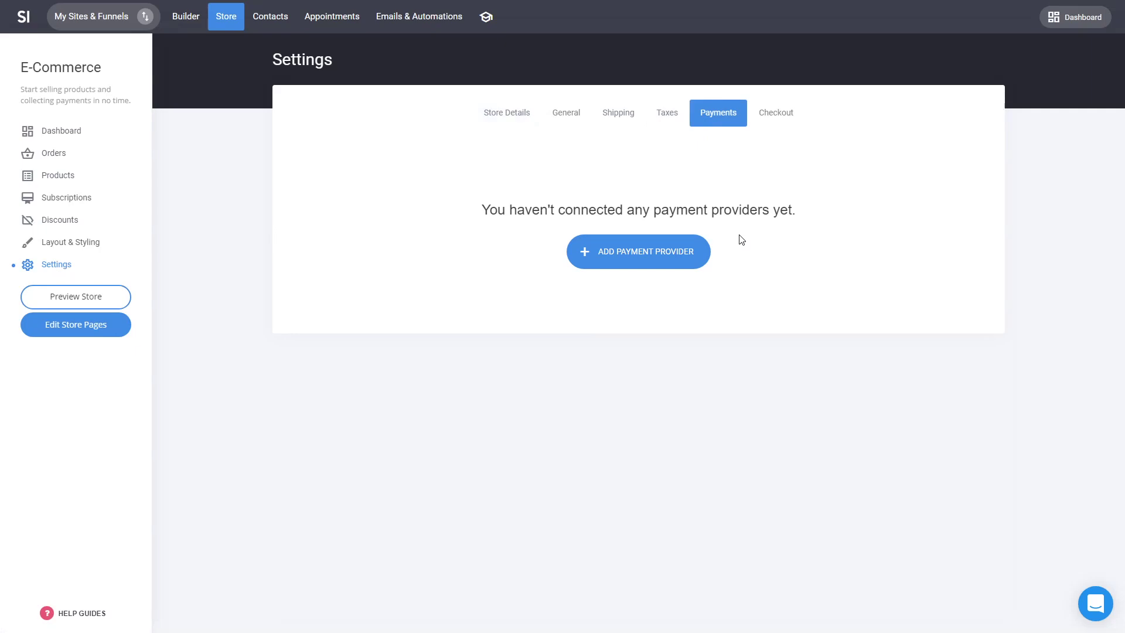
{"action": "left_click", "coordinate": [689, 251]}
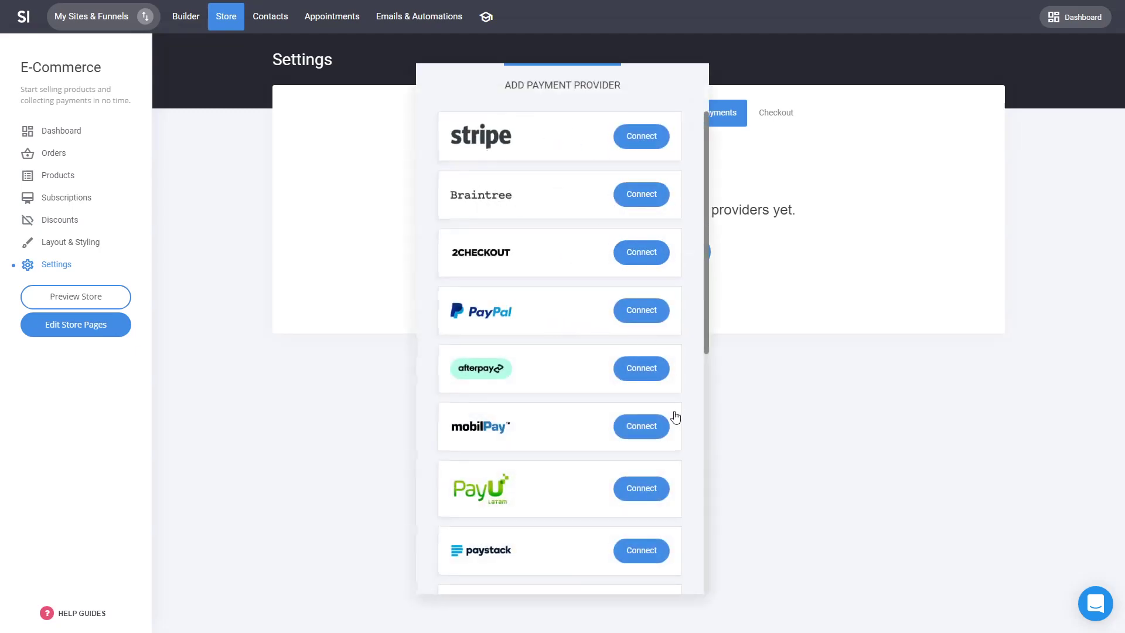
{"action": "scroll", "coordinate": [693, 370], "scroll_direction": "down", "scroll_amount": 8}
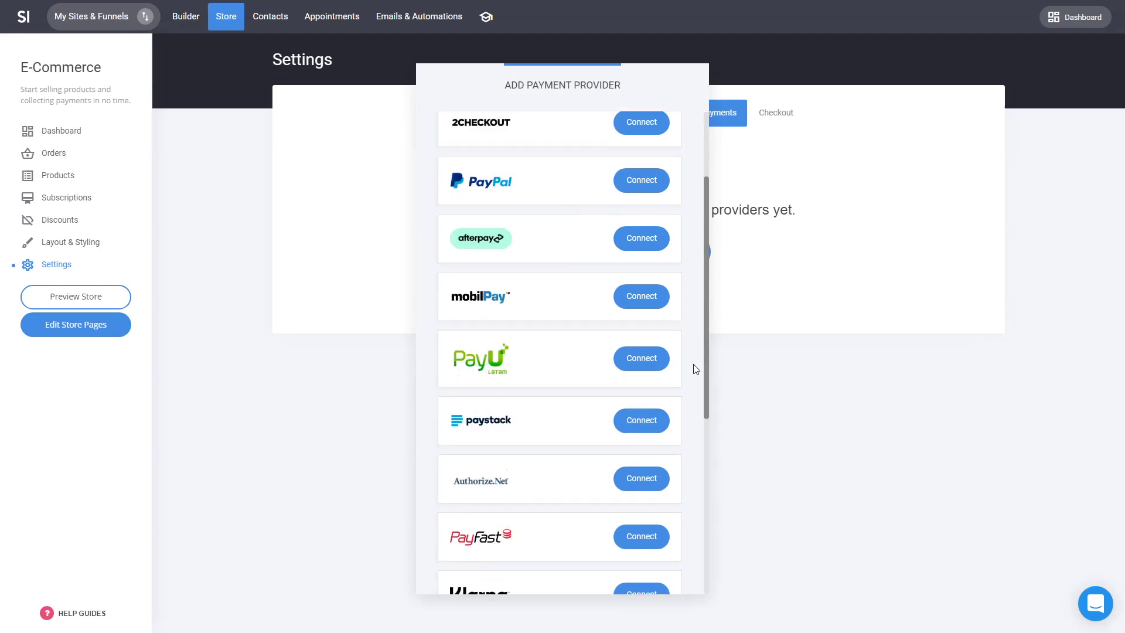
{"action": "left_click", "coordinate": [634, 534]}
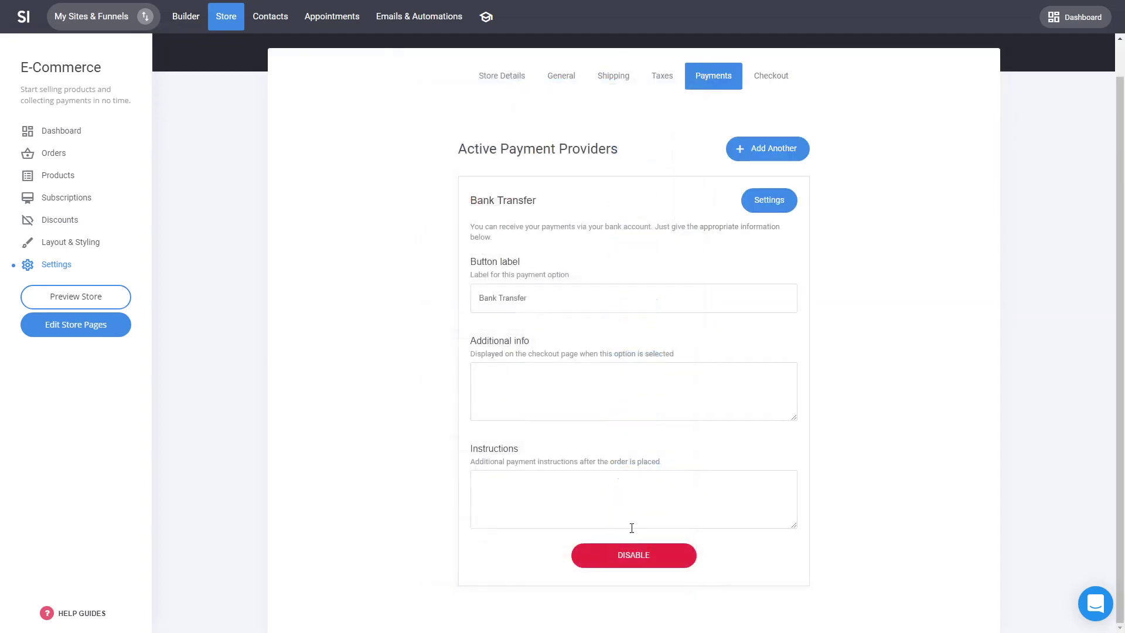
{"action": "left_click", "coordinate": [774, 205]}
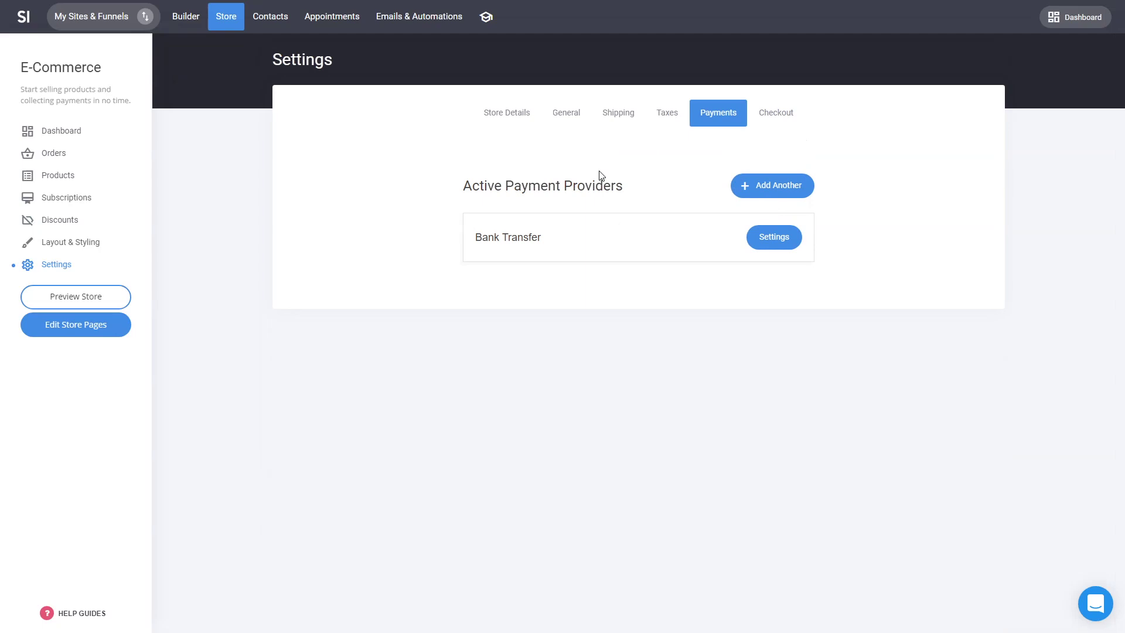
{"action": "left_click", "coordinate": [628, 125]}
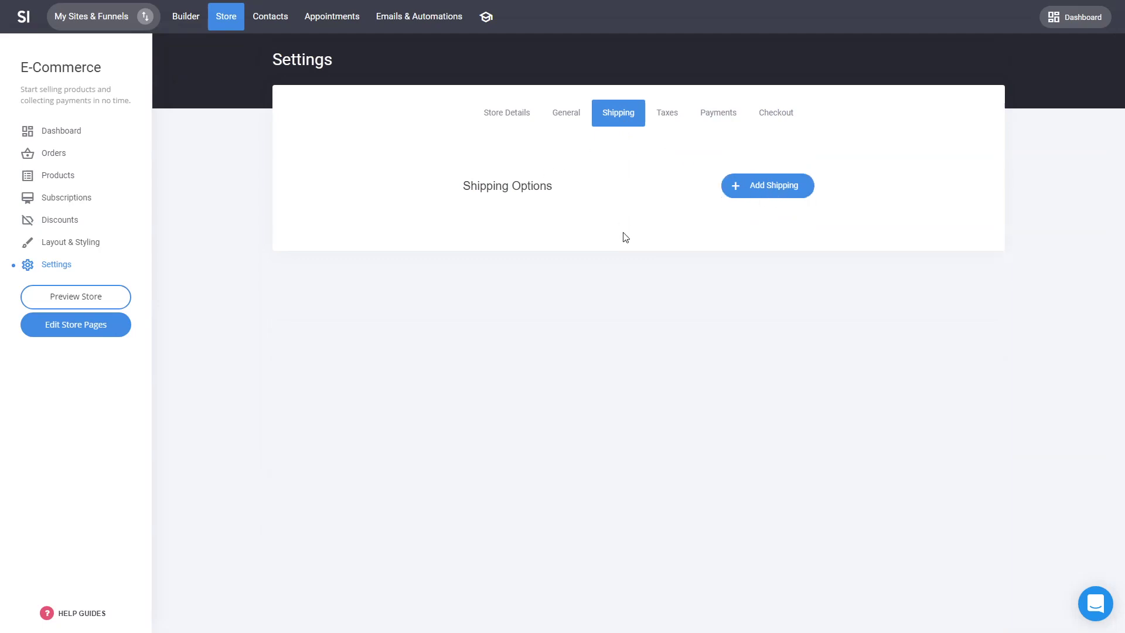
Return to the funnel's Checkout step and set product 1 as its main product
{"action": "left_click", "coordinate": [198, 14]}
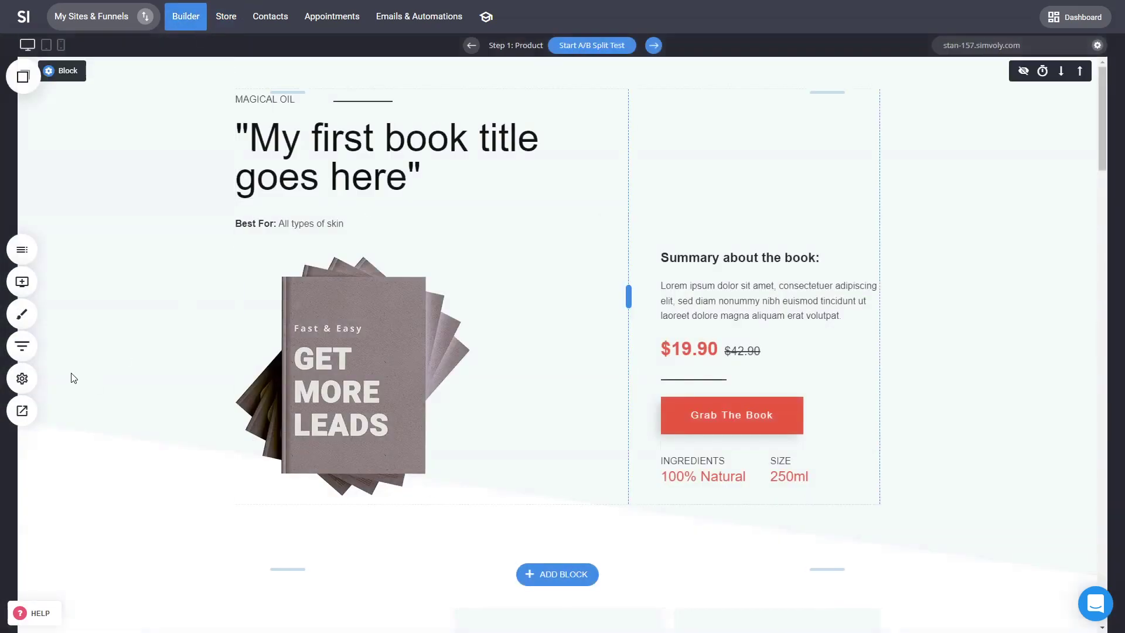
{"action": "left_click", "coordinate": [21, 346]}
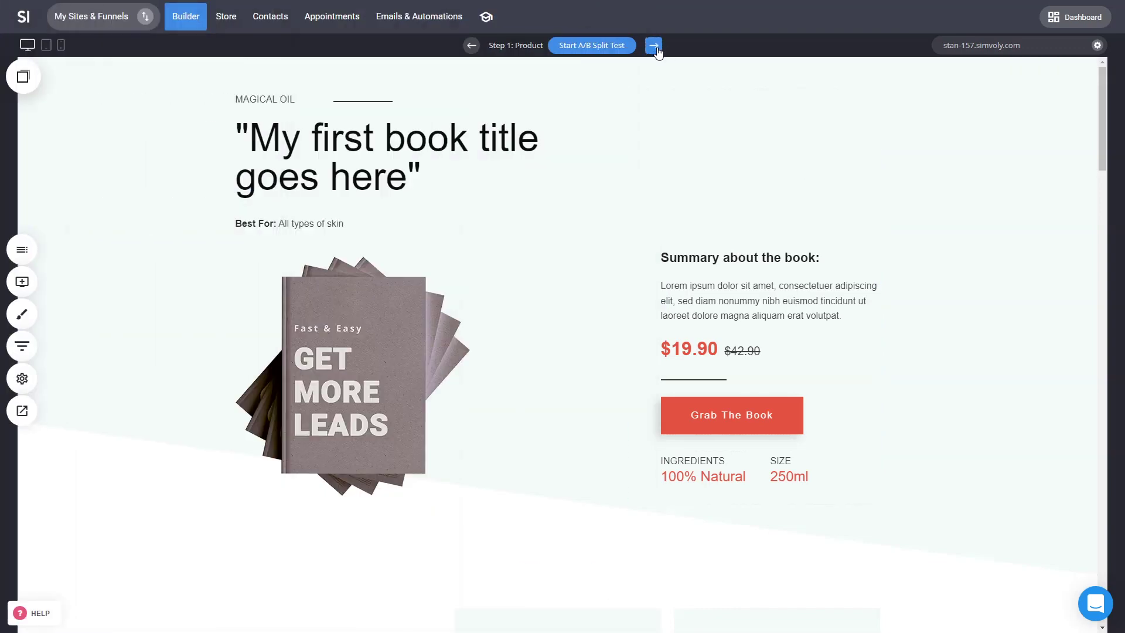
{"action": "left_click", "coordinate": [654, 46]}
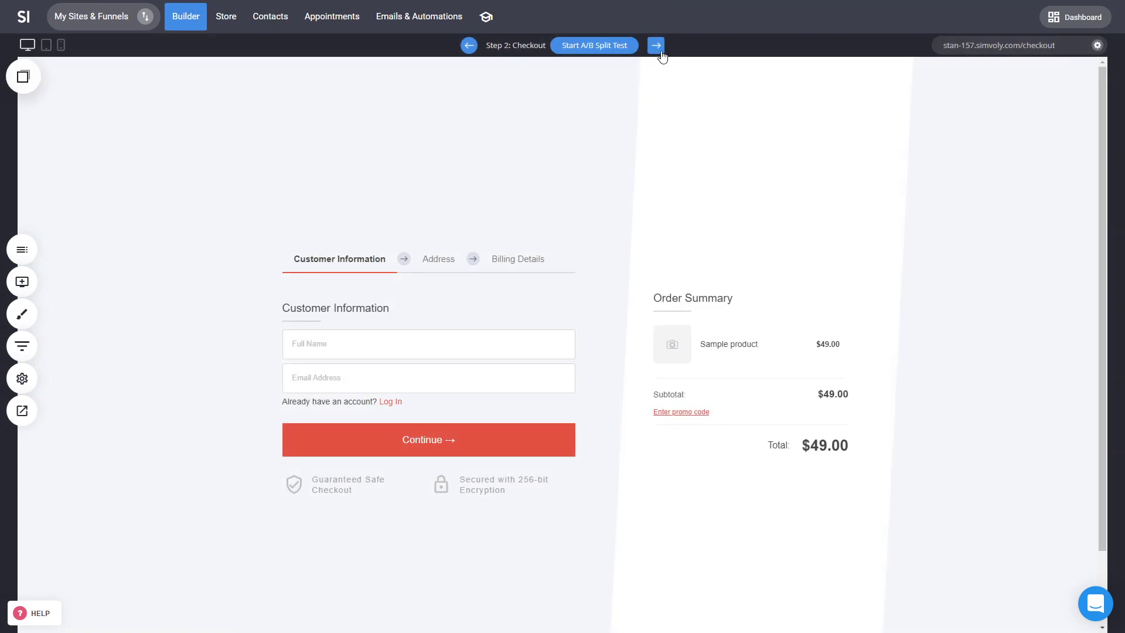
{"action": "left_click", "coordinate": [619, 177]}
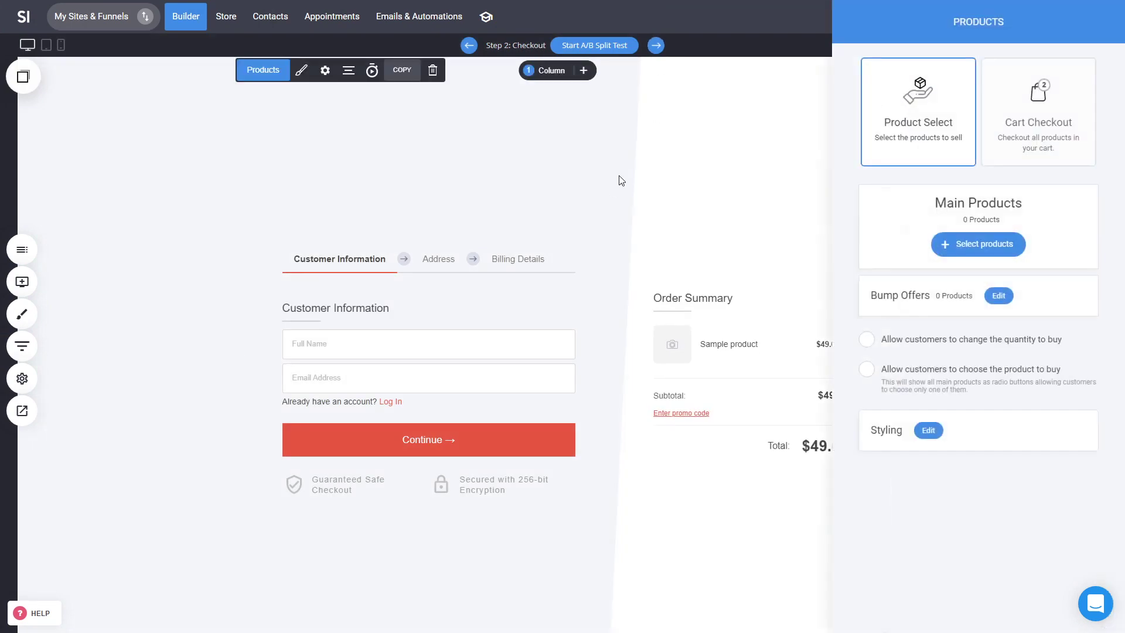
{"action": "left_click", "coordinate": [994, 246]}
{"action": "left_click", "coordinate": [493, 184]}
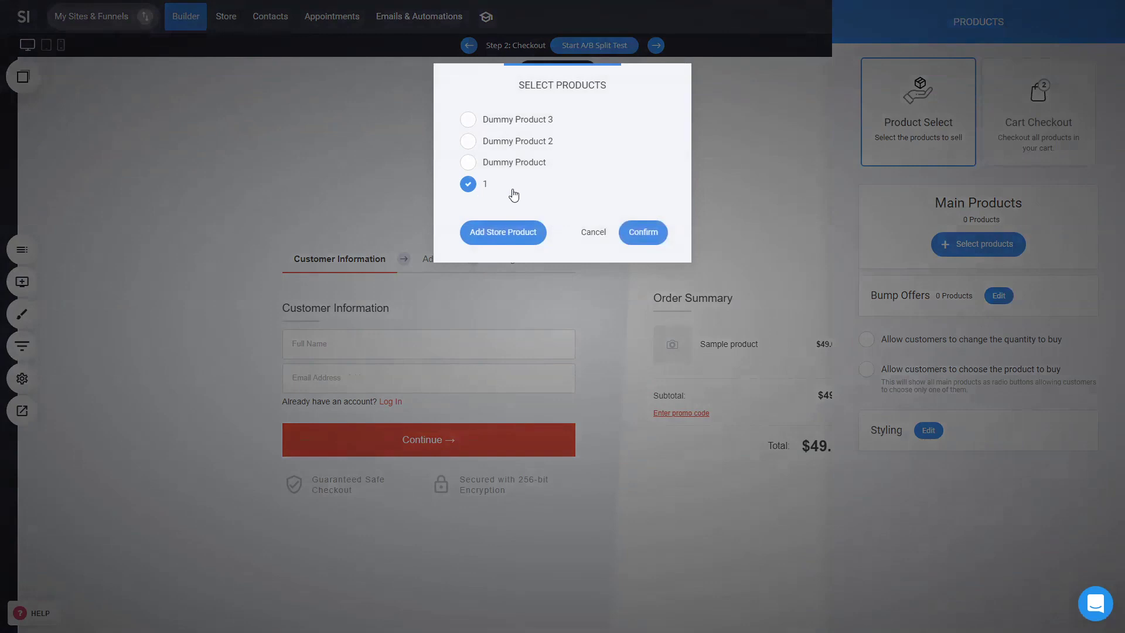
{"action": "left_click", "coordinate": [643, 232]}
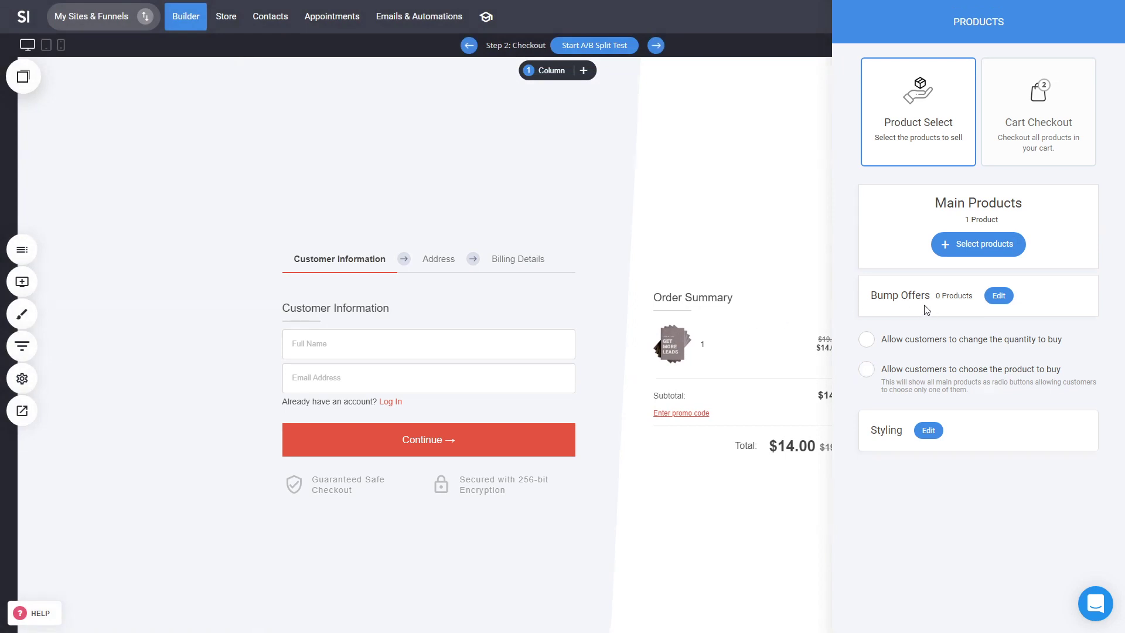
Add a bump offer to the checkout with Dummy Product as the bump product
{"action": "left_click", "coordinate": [999, 297]}
{"action": "left_click", "coordinate": [979, 124]}
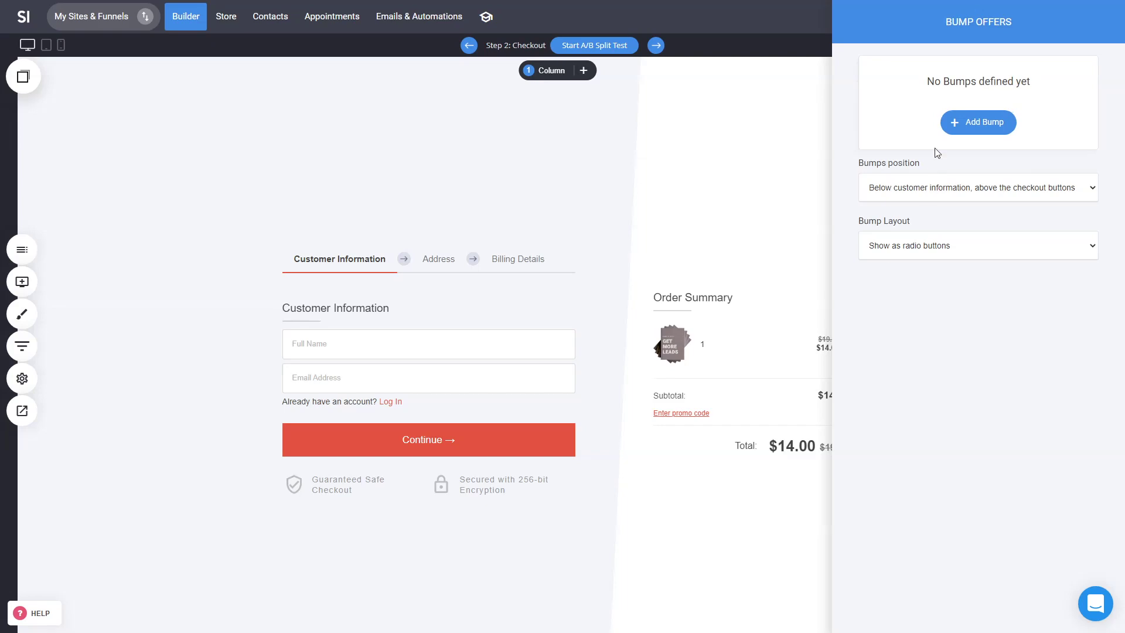
{"action": "left_click", "coordinate": [989, 122]}
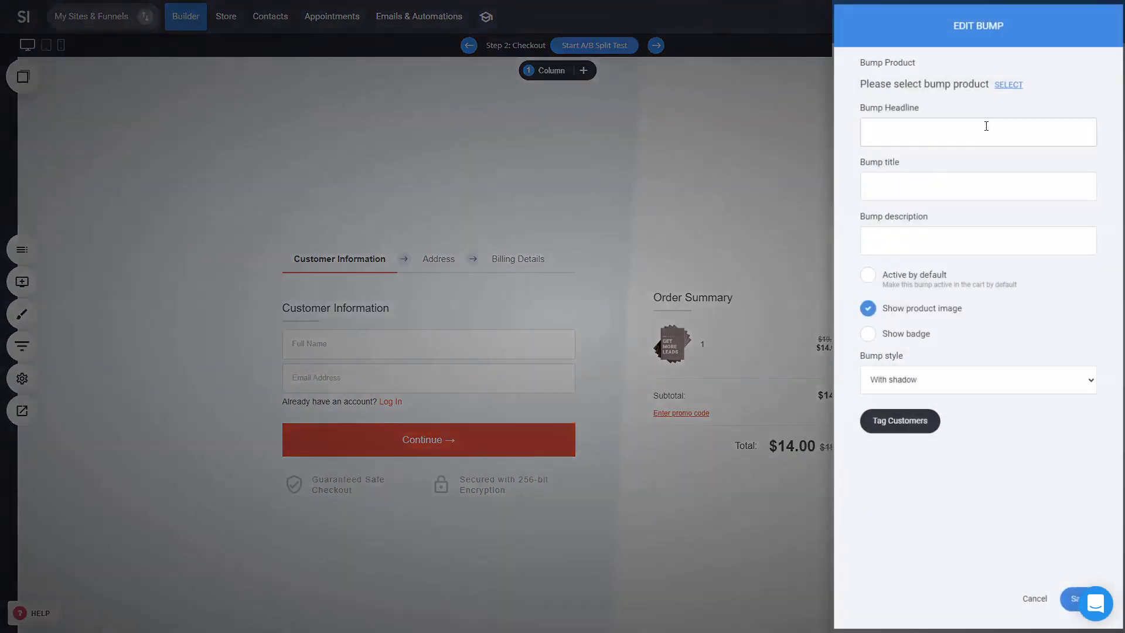
{"action": "left_click", "coordinate": [1009, 82]}
{"action": "left_click", "coordinate": [530, 164]}
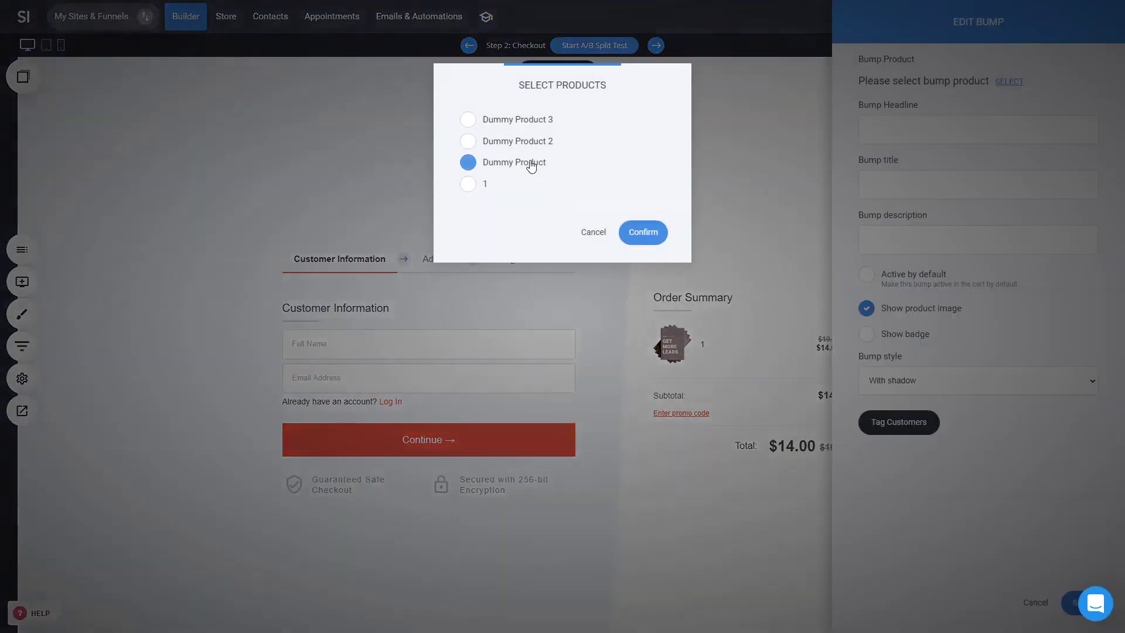
{"action": "left_click", "coordinate": [660, 241]}
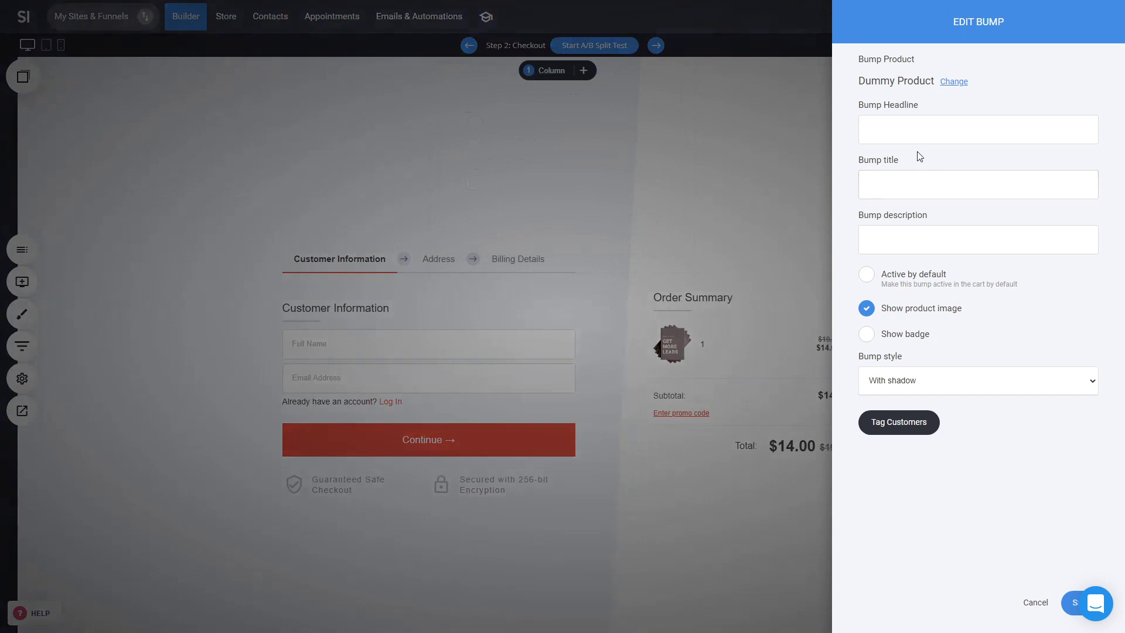
Enter the bump headline "Yes! I want to grab this deal!", the title "Bump title" and the description "Bump description"
{"action": "left_click", "coordinate": [967, 129]}
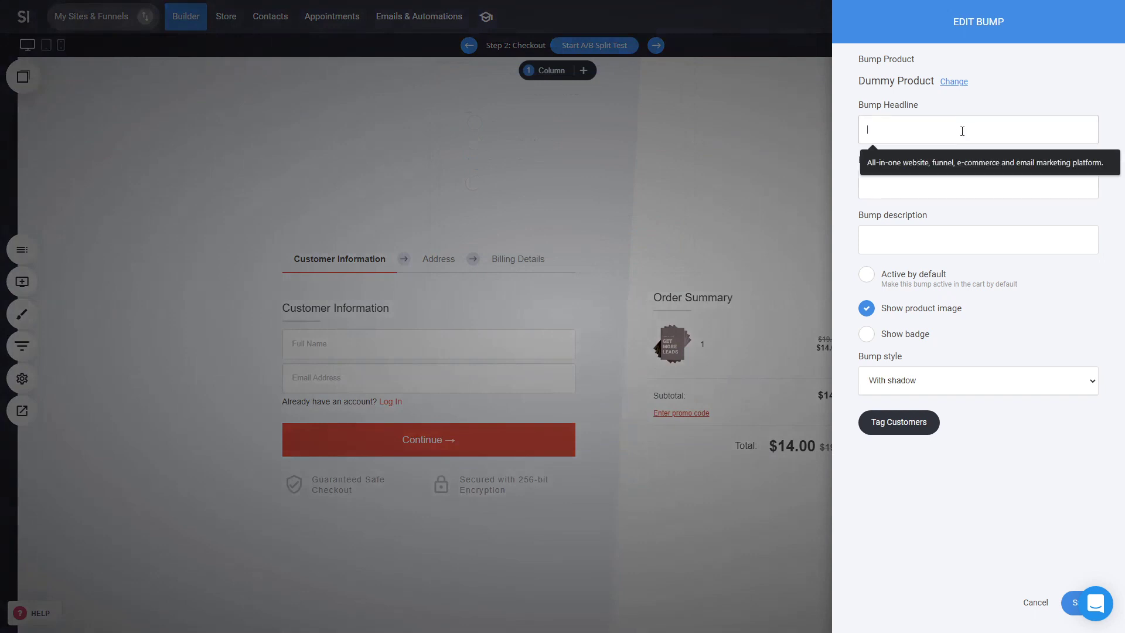
{"action": "type", "text": "Yes! I want to grab this de"}
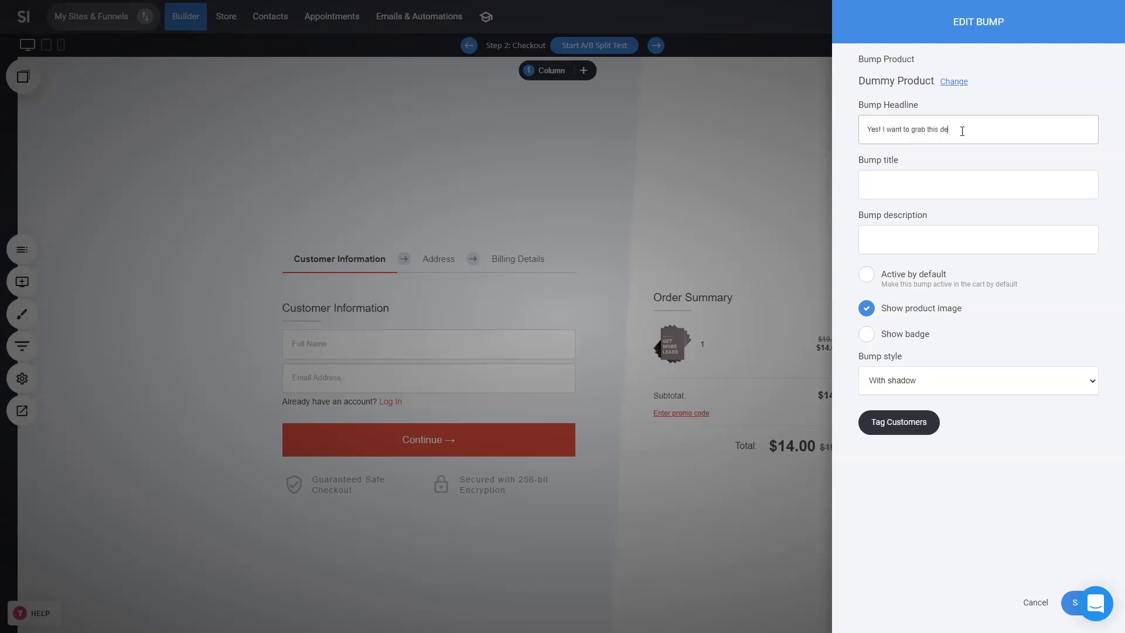
{"action": "left_click_drag", "start_coordinate": [901, 159], "coordinate": [858, 160]}
{"action": "key", "text": "ctrl+c"}
{"action": "left_click", "coordinate": [887, 184]}
{"action": "key", "text": "ctrl+v"}
{"action": "left_click_drag", "start_coordinate": [928, 216], "coordinate": [859, 218]}
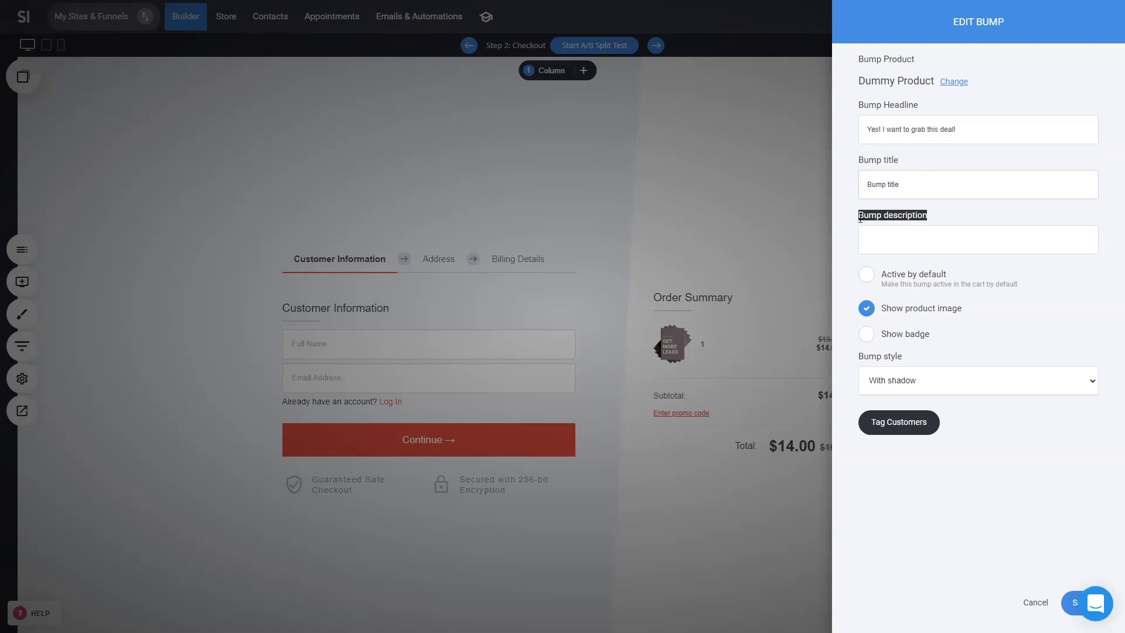
{"action": "key", "text": "ctrl+c"}
{"action": "left_click", "coordinate": [919, 241]}
{"action": "key", "text": "ctrl+v"}
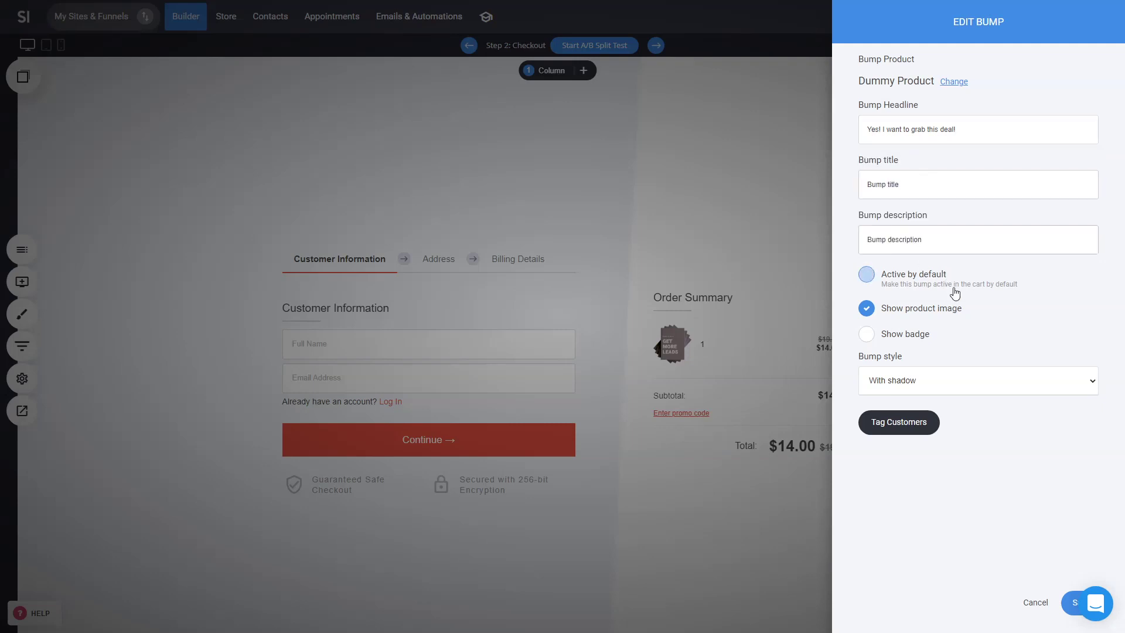
Set the bump style to With dashed border and save the bump offer
{"action": "left_click", "coordinate": [923, 387]}
{"action": "left_click", "coordinate": [902, 410]}
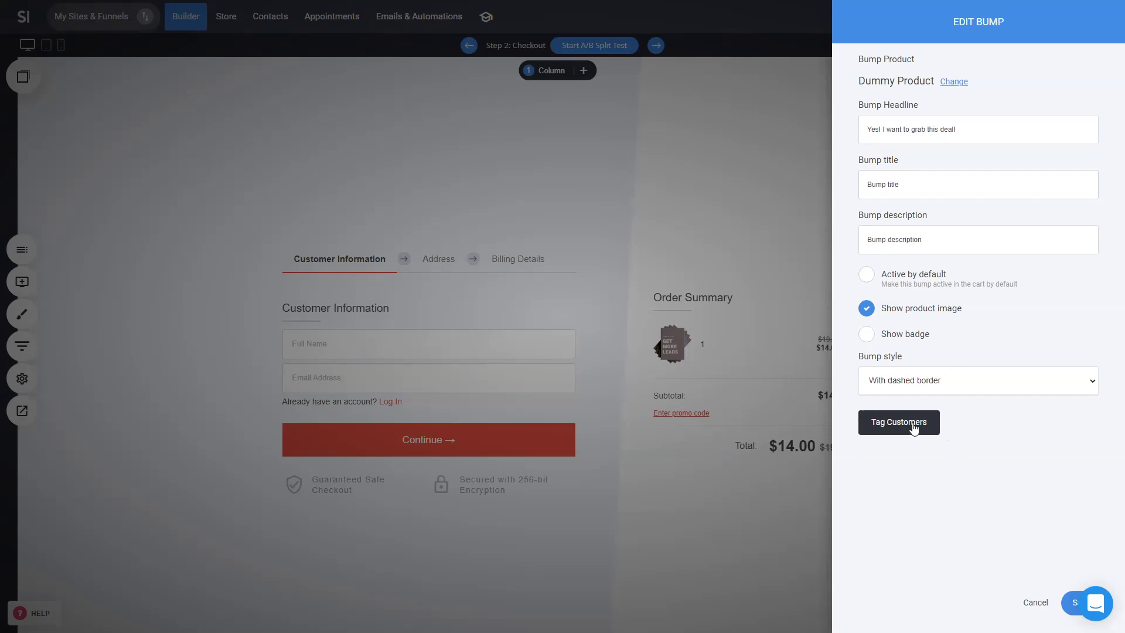
{"action": "left_click", "coordinate": [1068, 603]}
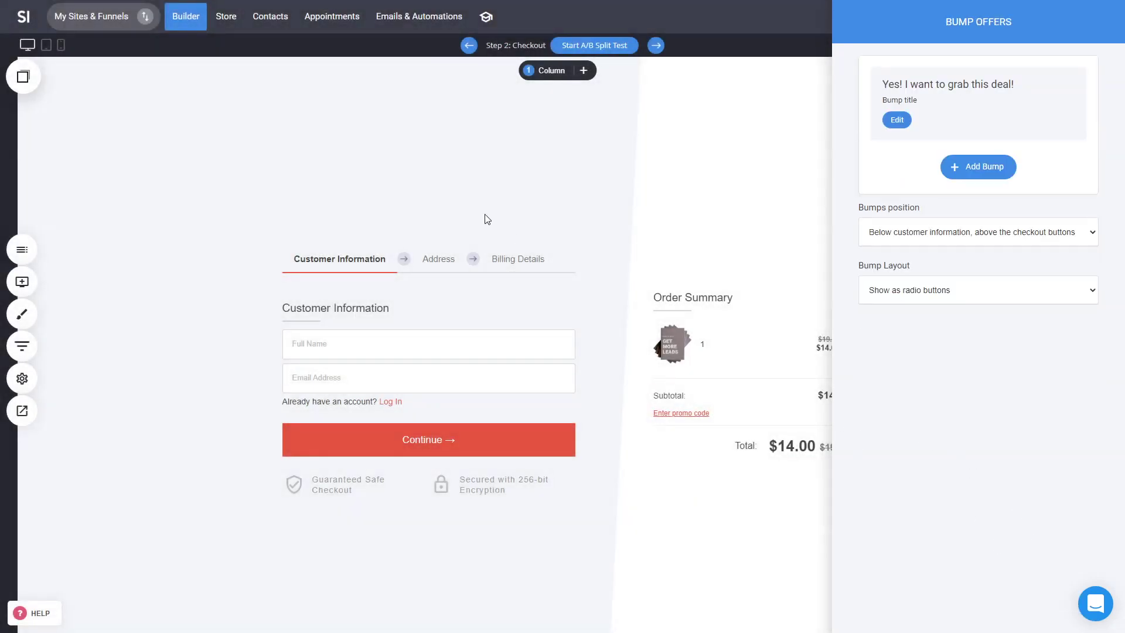
Position the bump offer below the order summary and save the checkout page
{"action": "left_click", "coordinate": [924, 233]}
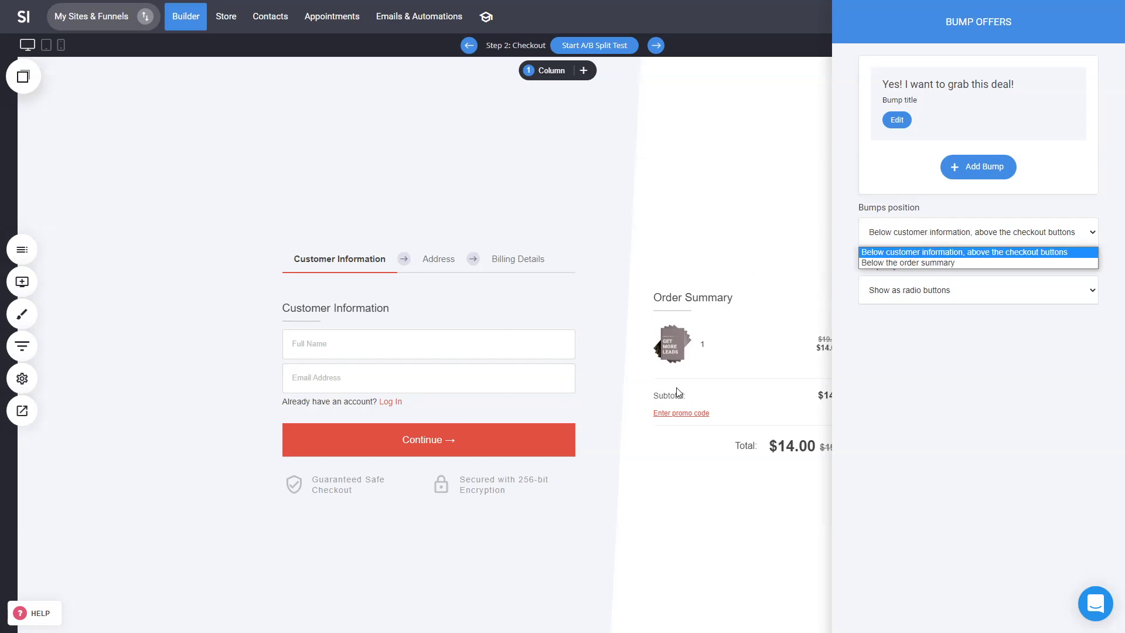
{"action": "left_click", "coordinate": [979, 263]}
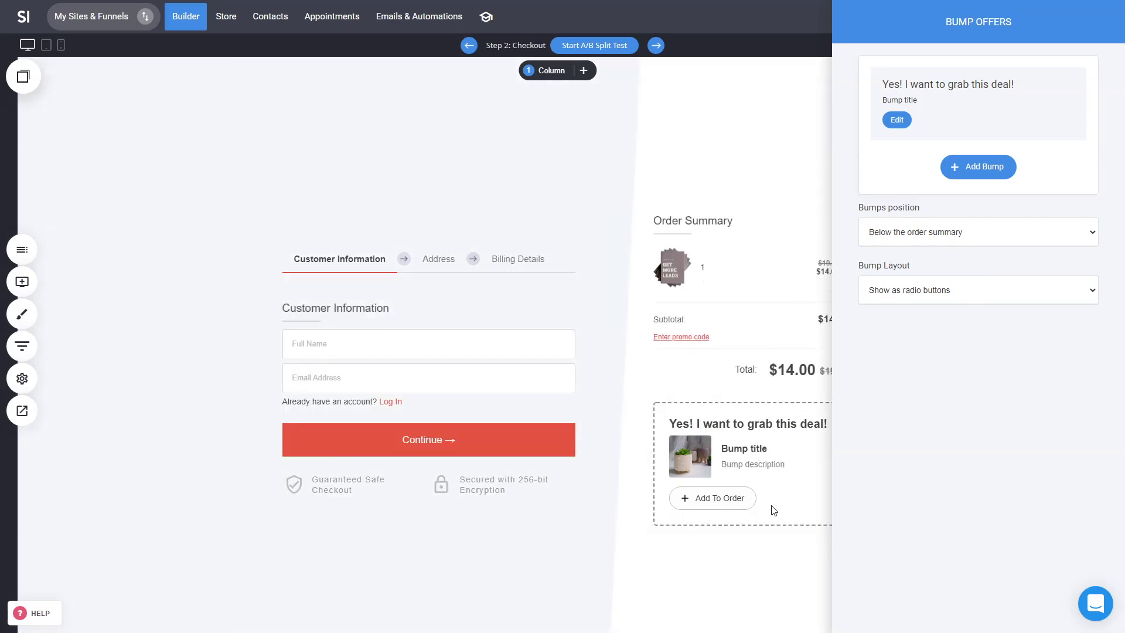
{"action": "left_click", "coordinate": [700, 460]}
{"action": "left_click", "coordinate": [738, 354]}
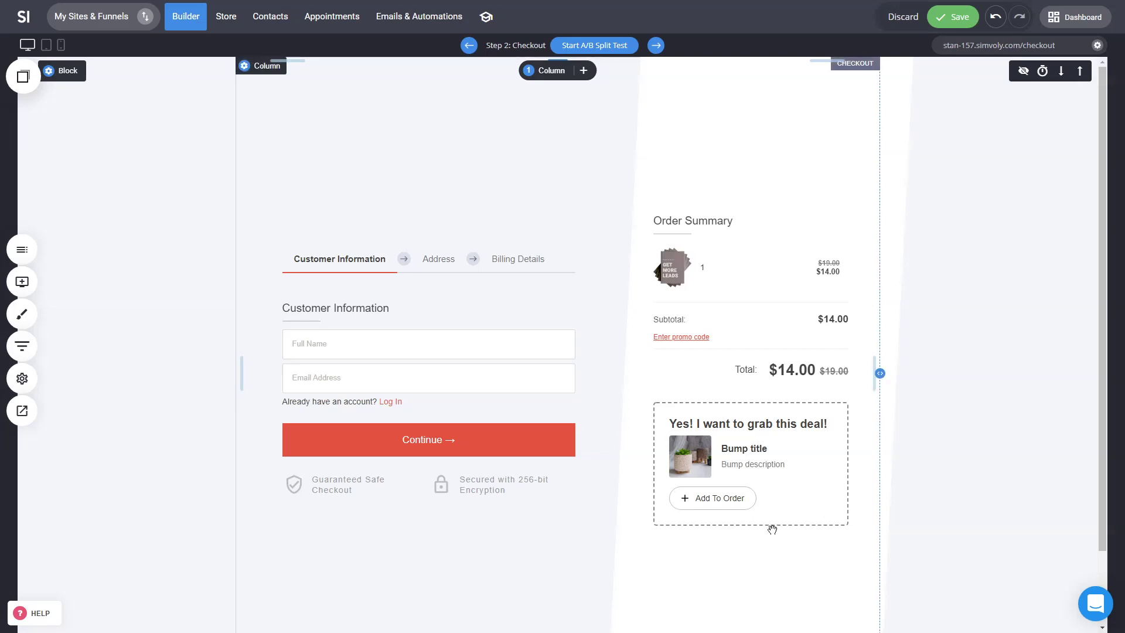
{"action": "left_click", "coordinate": [947, 19]}
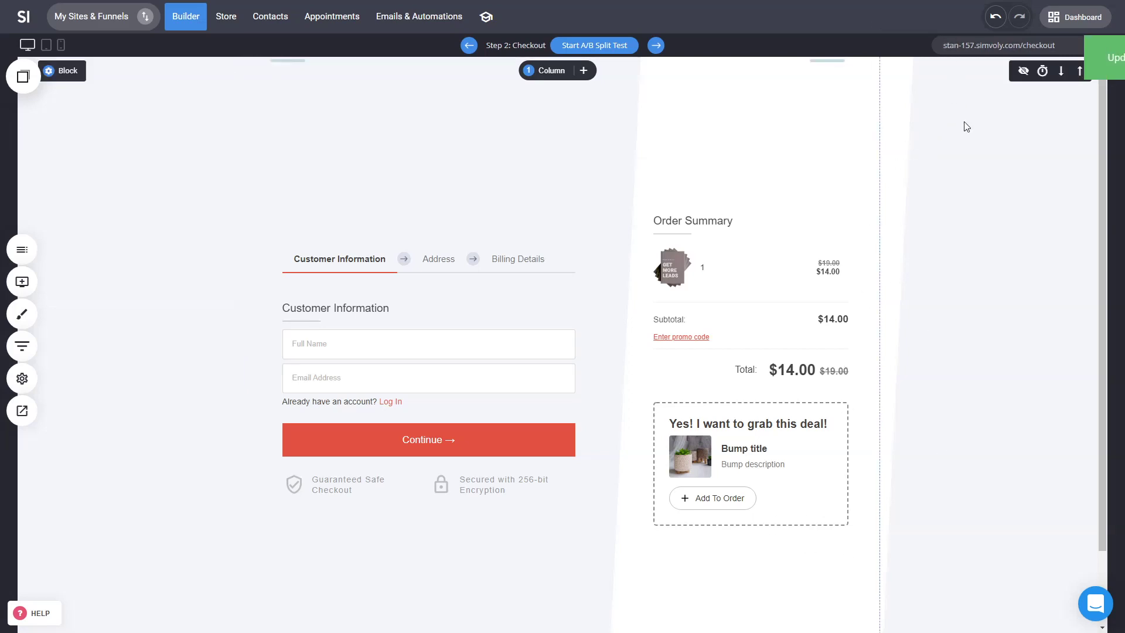
Restyle the checkout with the first design type, the straight side-by-side layout, and set its step process to 2-Step Checkout
{"action": "double_click", "coordinate": [688, 308]}
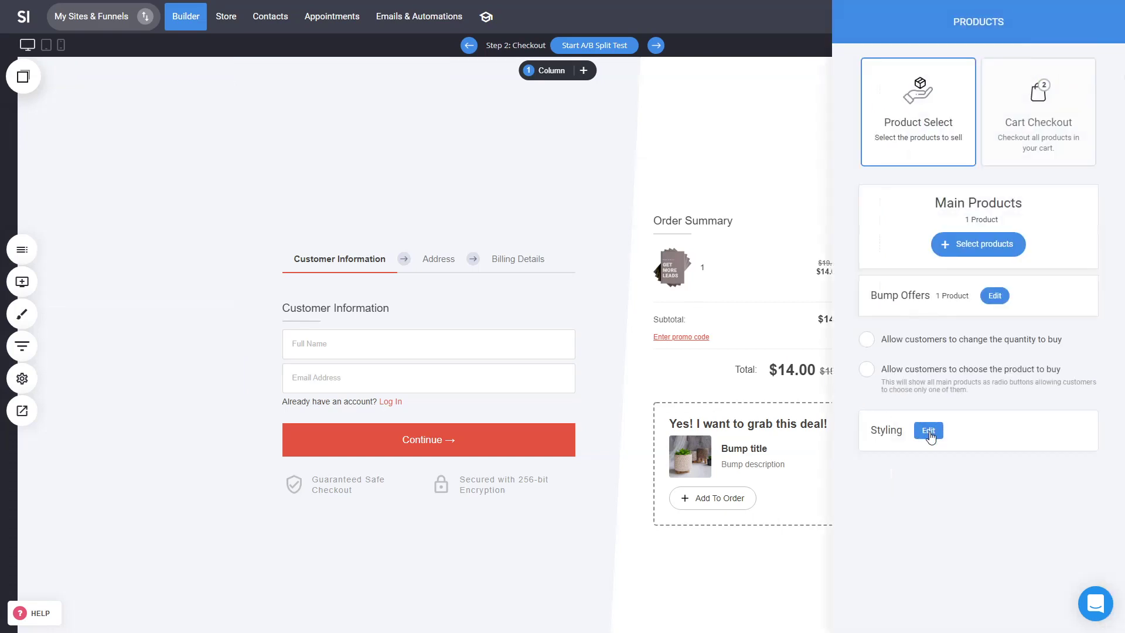
{"action": "left_click", "coordinate": [929, 430]}
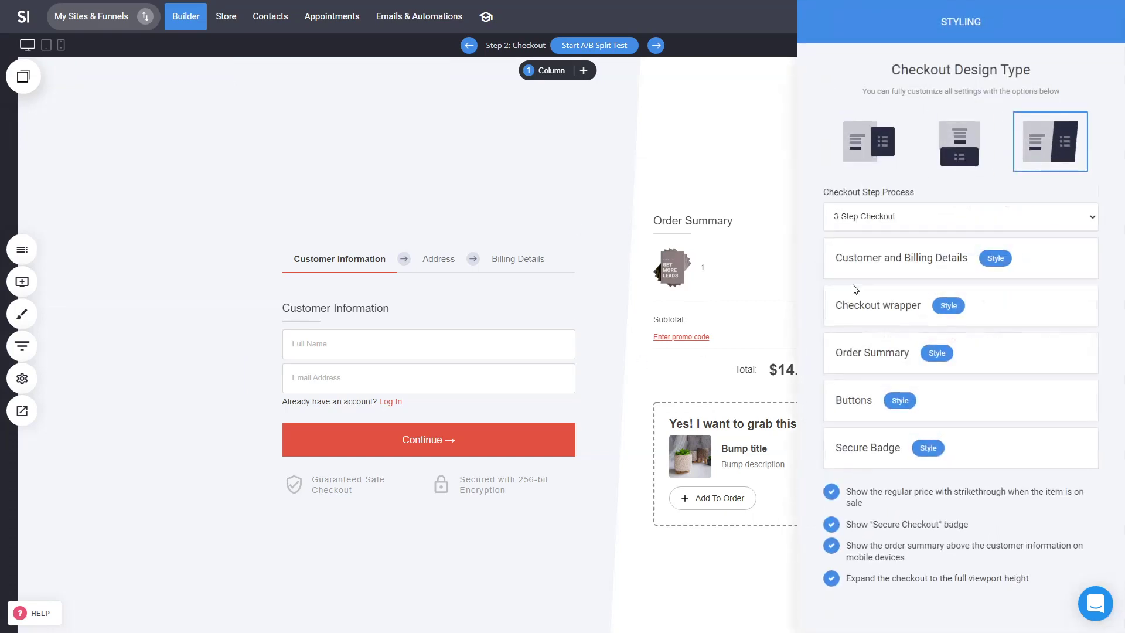
{"action": "left_click", "coordinate": [890, 167]}
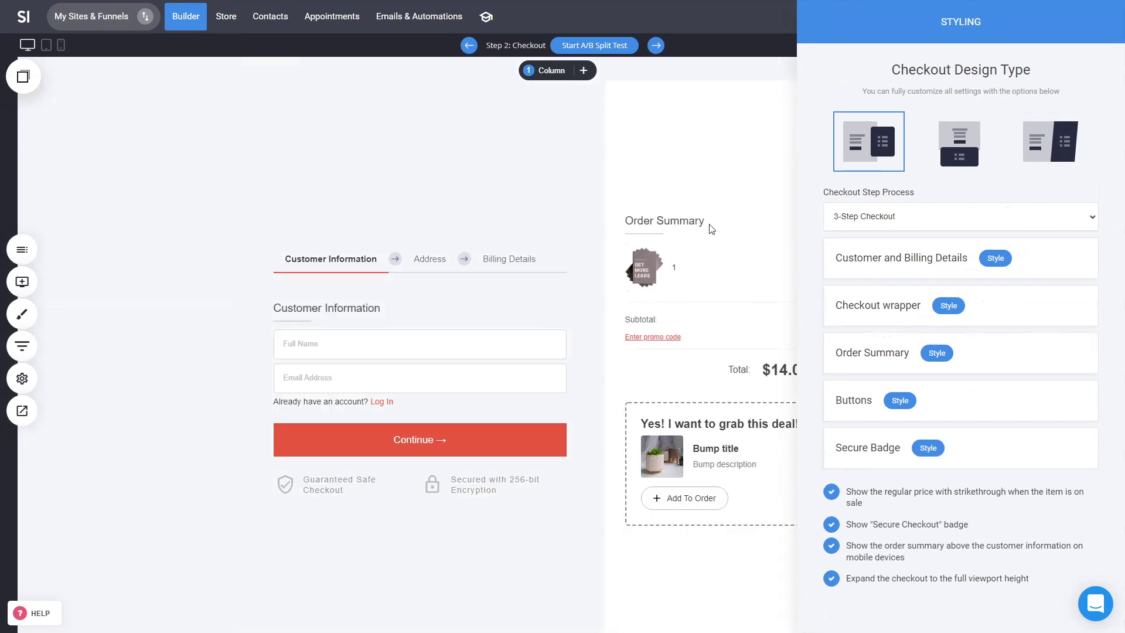
{"action": "left_click", "coordinate": [948, 220]}
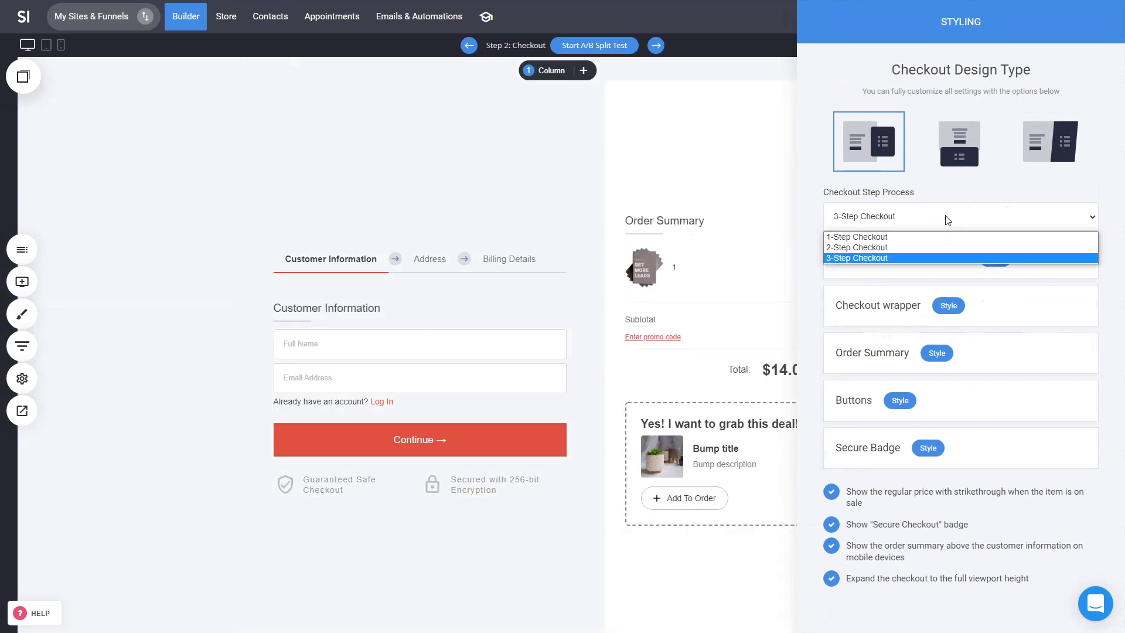
{"action": "left_click", "coordinate": [898, 248]}
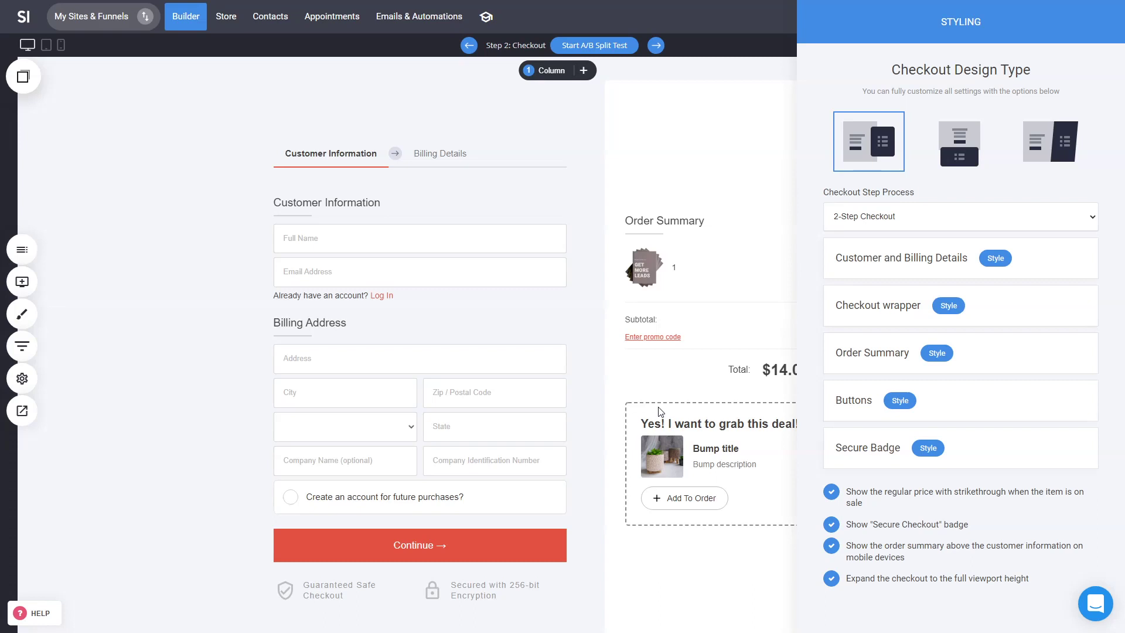
Style the order summary with a near-black #212121 background, white text and a padding size of 50px
{"action": "left_click", "coordinate": [938, 352]}
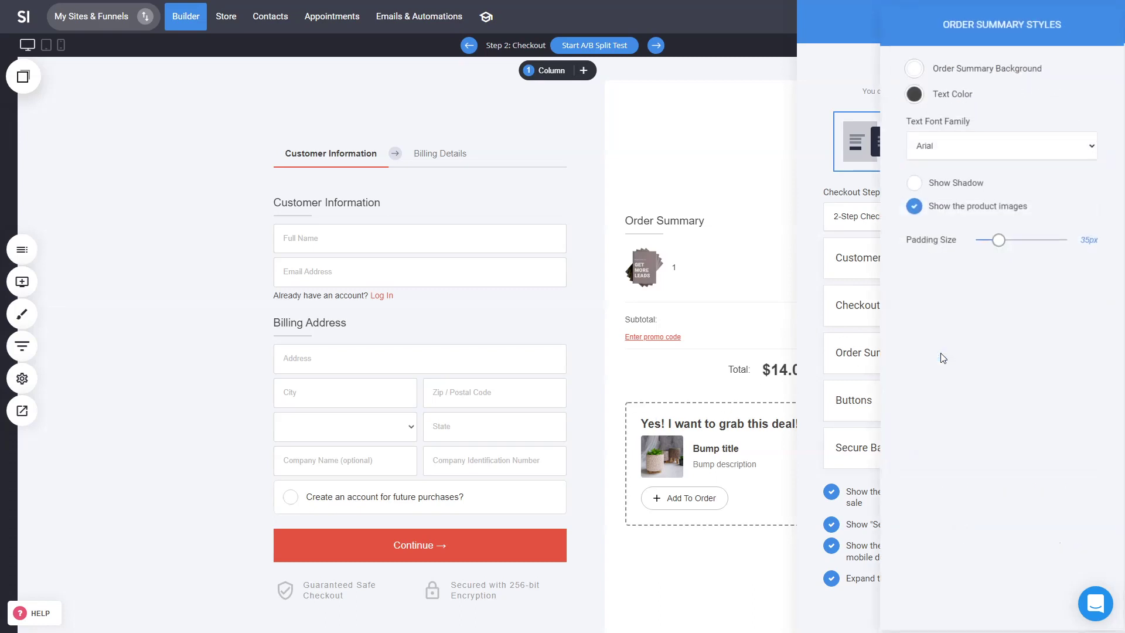
{"action": "left_click", "coordinate": [914, 67]}
{"action": "left_click_drag", "start_coordinate": [937, 170], "coordinate": [910, 167]}
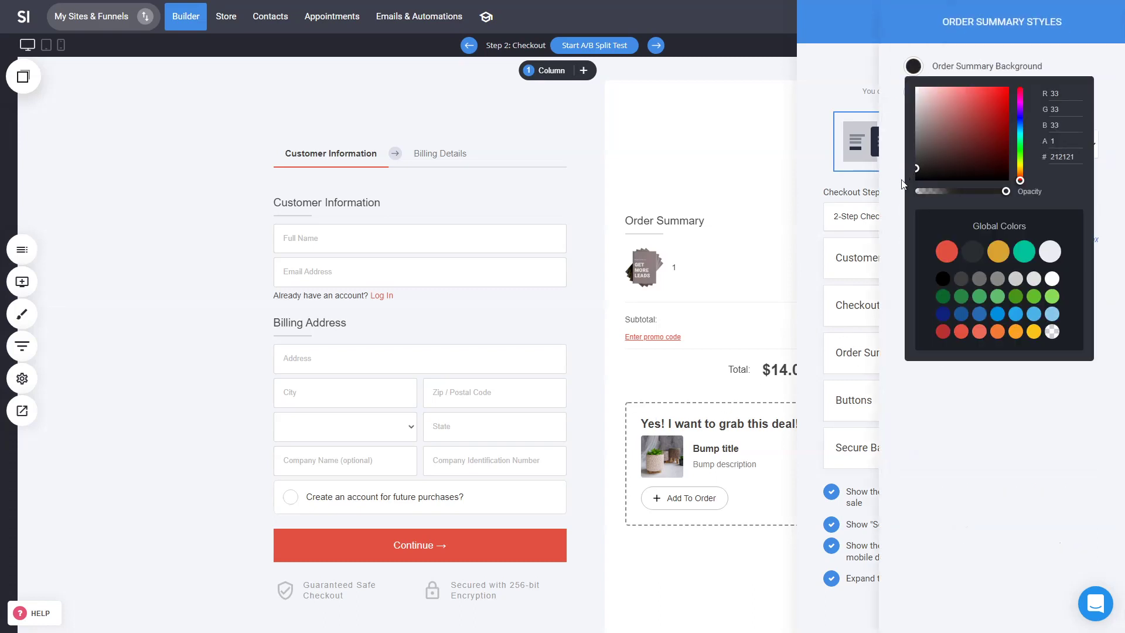
{"action": "left_click", "coordinate": [722, 226]}
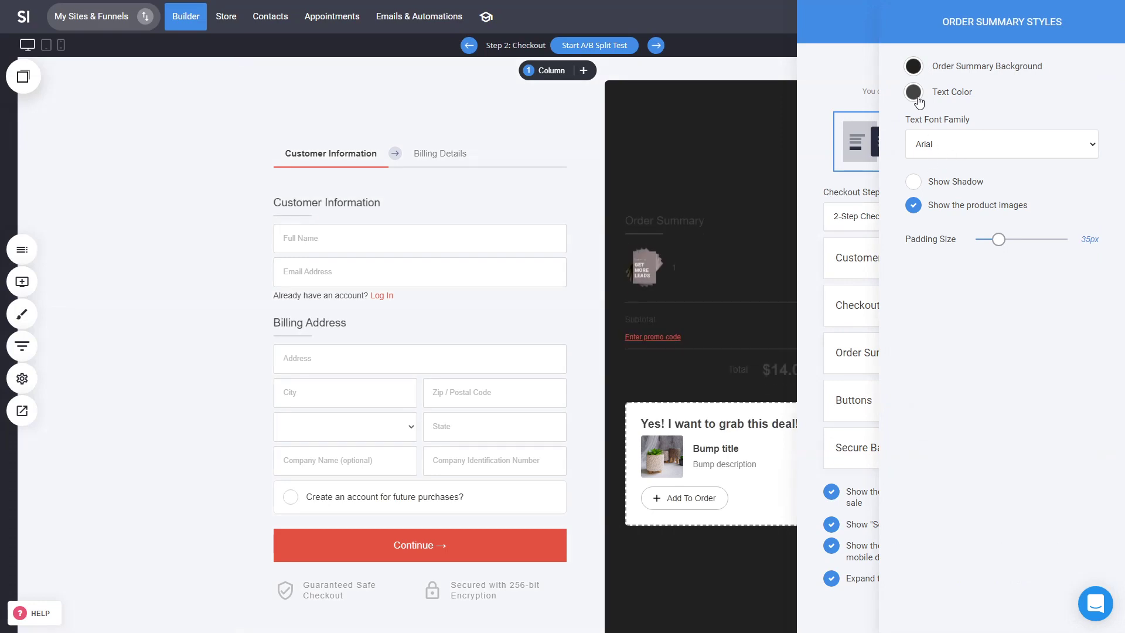
{"action": "left_click", "coordinate": [913, 93]}
{"action": "left_click", "coordinate": [892, 252]}
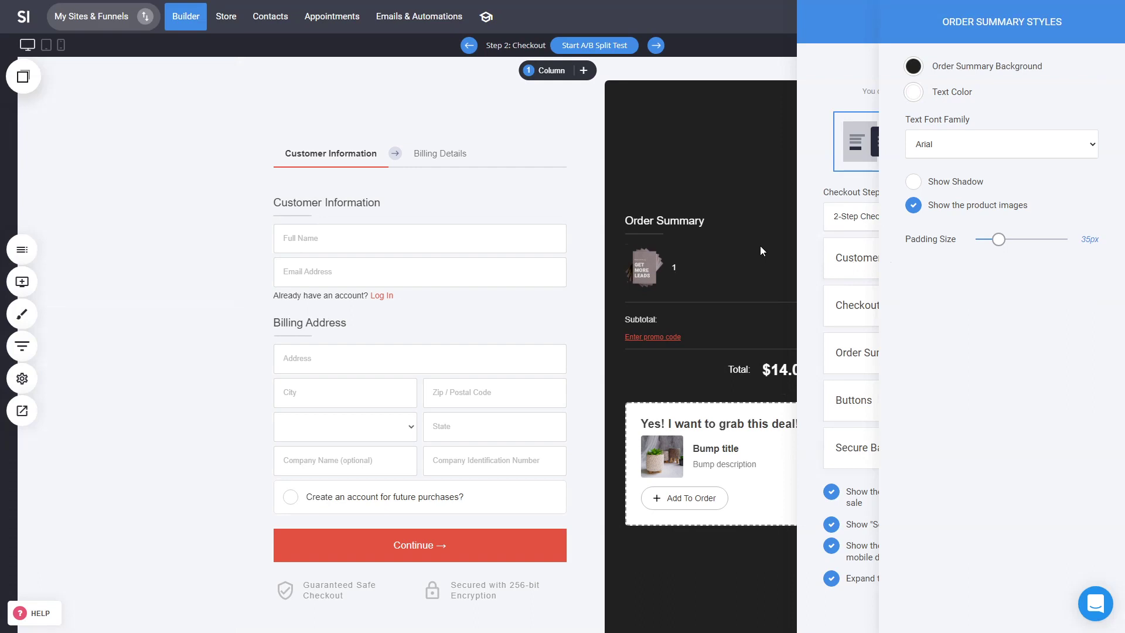
{"action": "left_click_drag", "start_coordinate": [1000, 240], "coordinate": [1009, 240]}
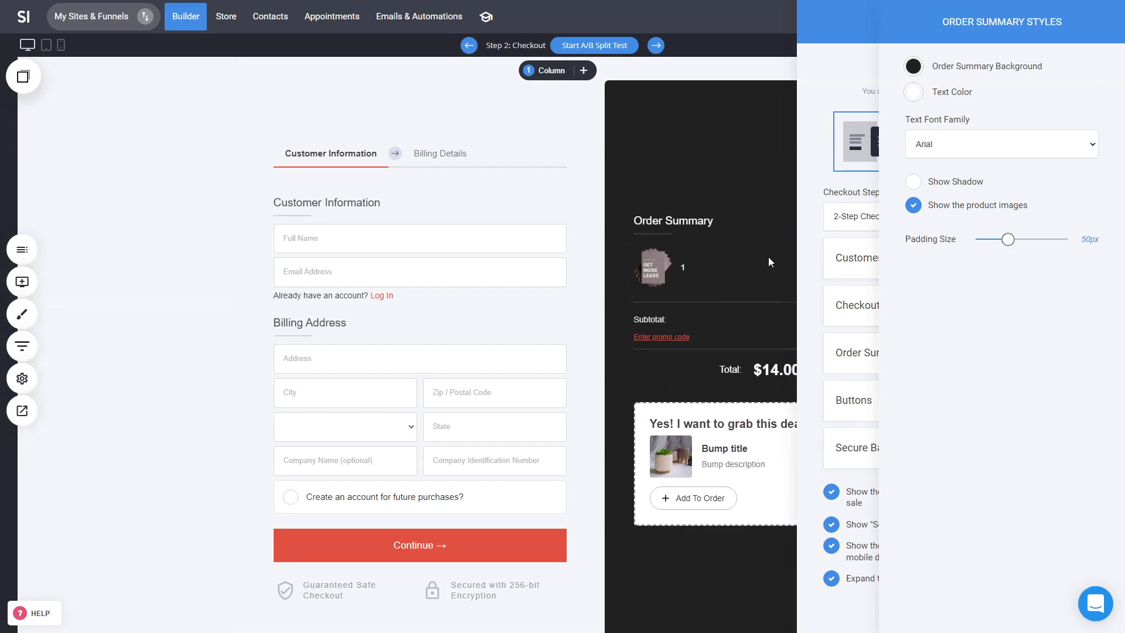
{"action": "left_click", "coordinate": [832, 255]}
{"action": "left_click", "coordinate": [785, 336]}
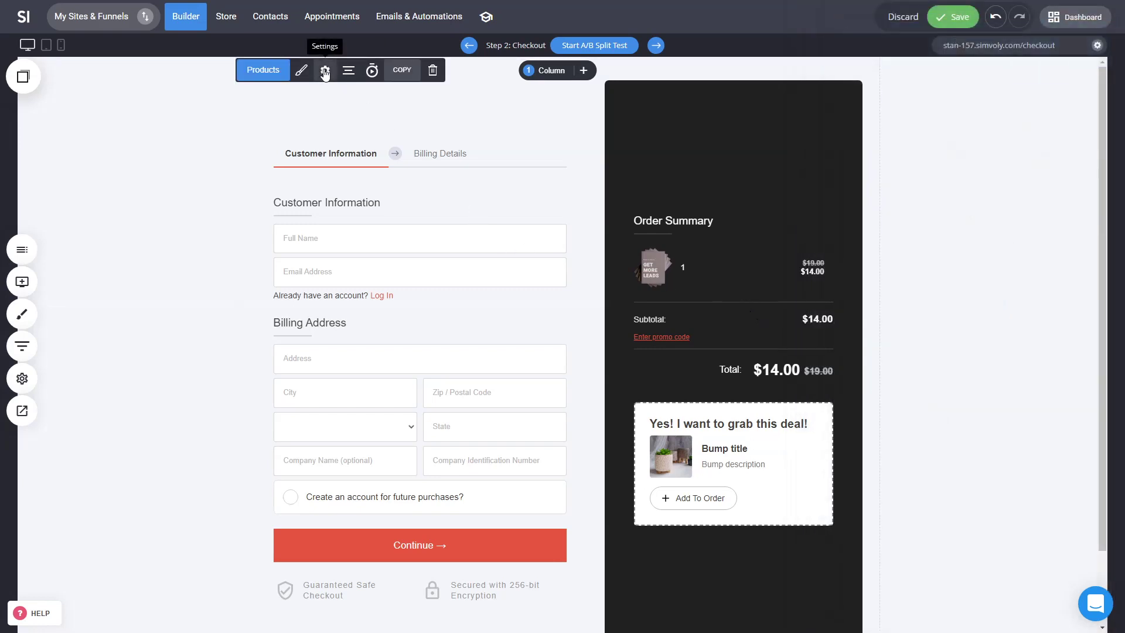
Set the checkout not to ask for an address when selling digital goods, services or memberships, and save the page
{"action": "left_click", "coordinate": [325, 70]}
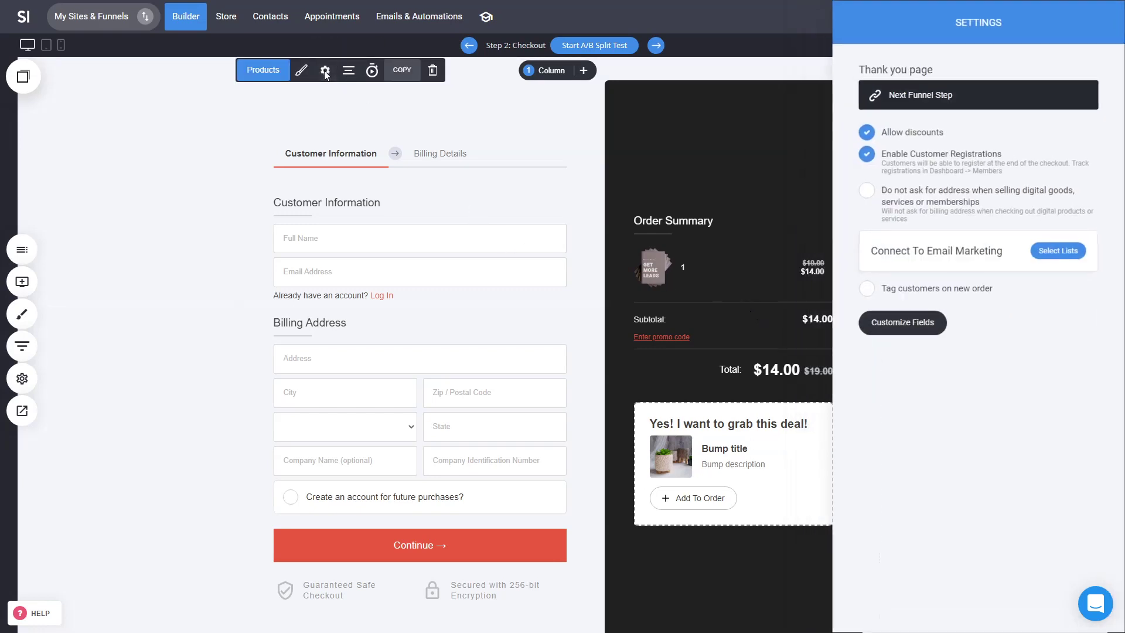
{"action": "left_click", "coordinate": [960, 205]}
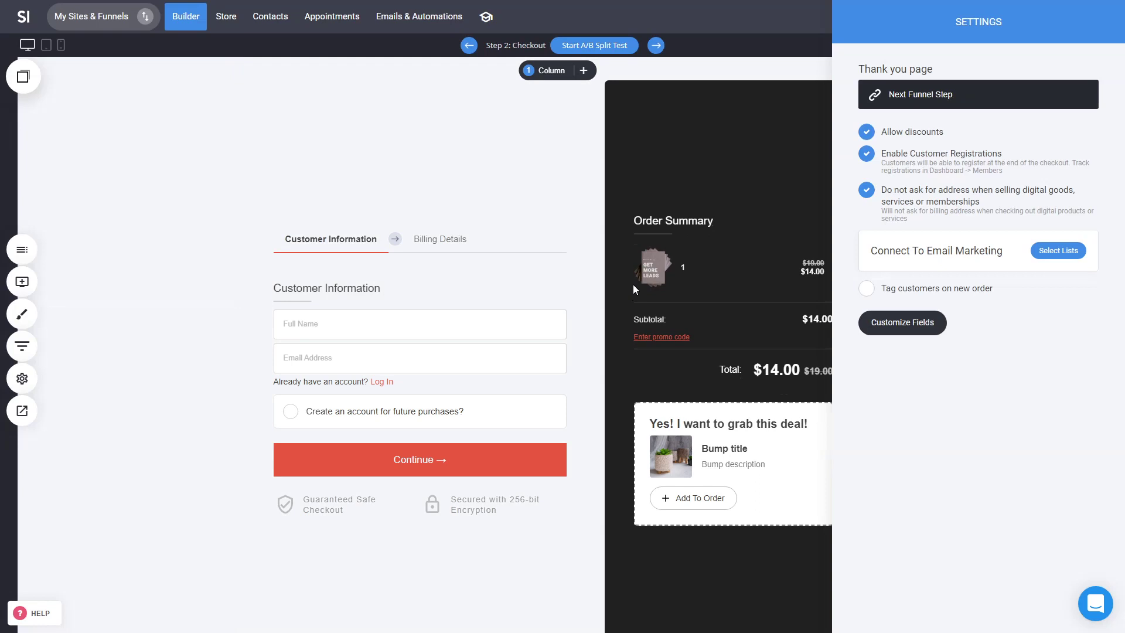
{"action": "left_click", "coordinate": [905, 211]}
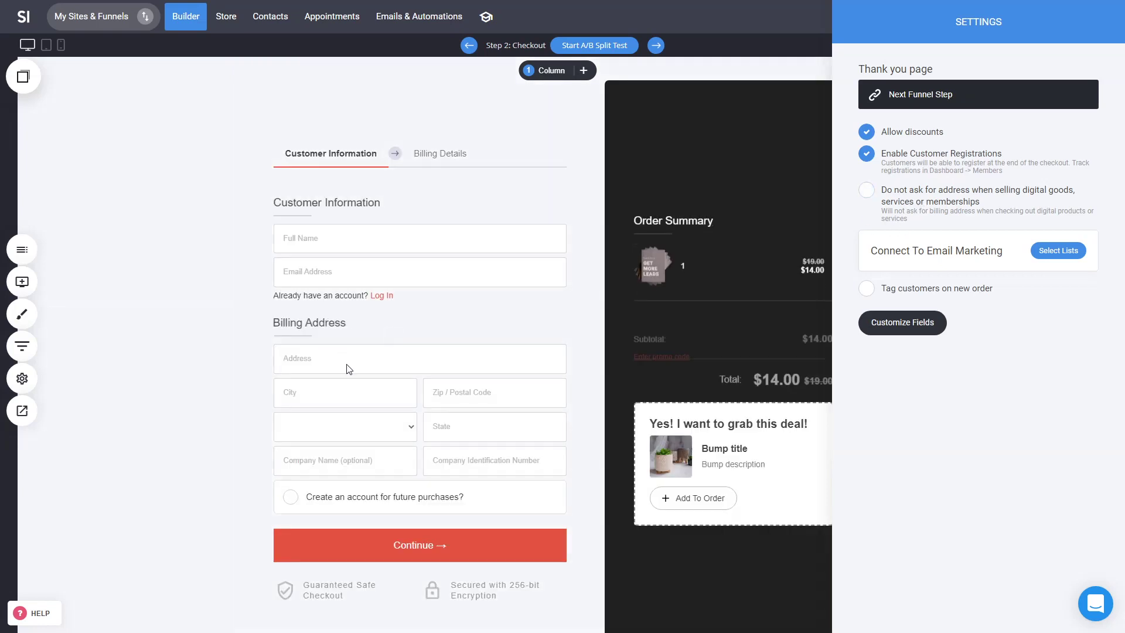
{"action": "left_click", "coordinate": [950, 205]}
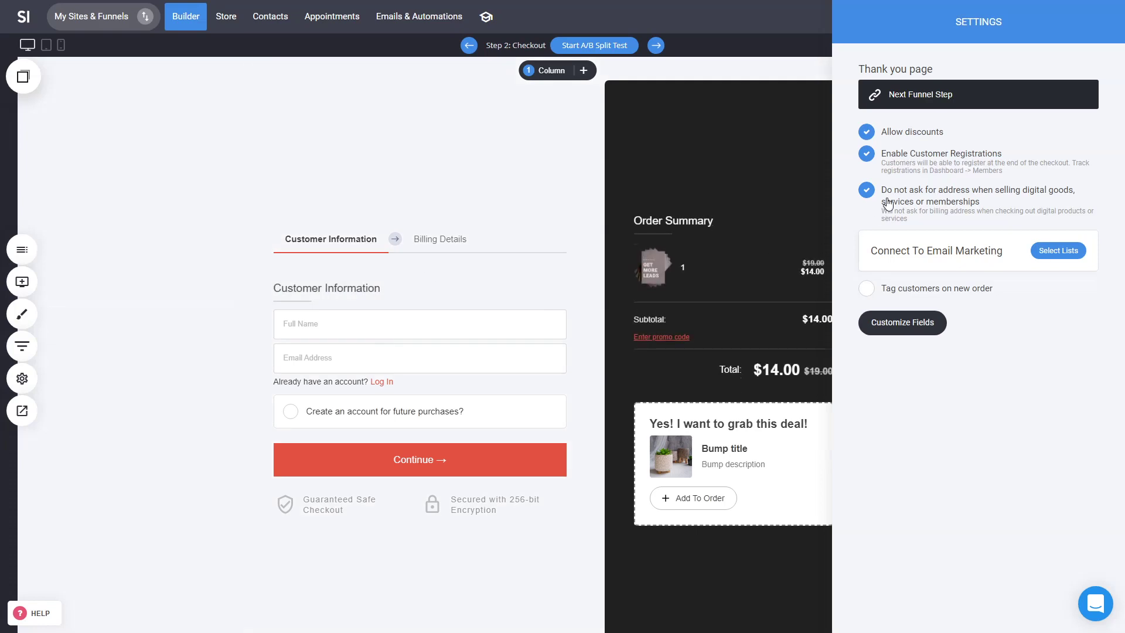
{"action": "left_click", "coordinate": [671, 331]}
{"action": "left_click", "coordinate": [955, 20]}
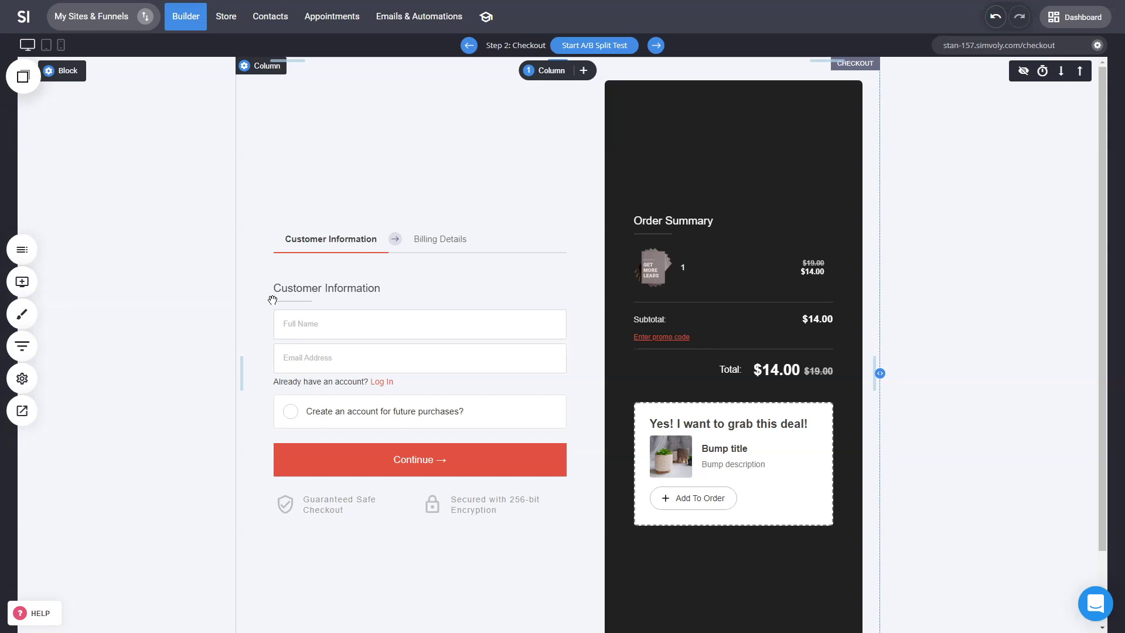
Add an upsell popup to the funnel's Checkout step using the template with the product text beside the headphones image
{"action": "left_click", "coordinate": [21, 346]}
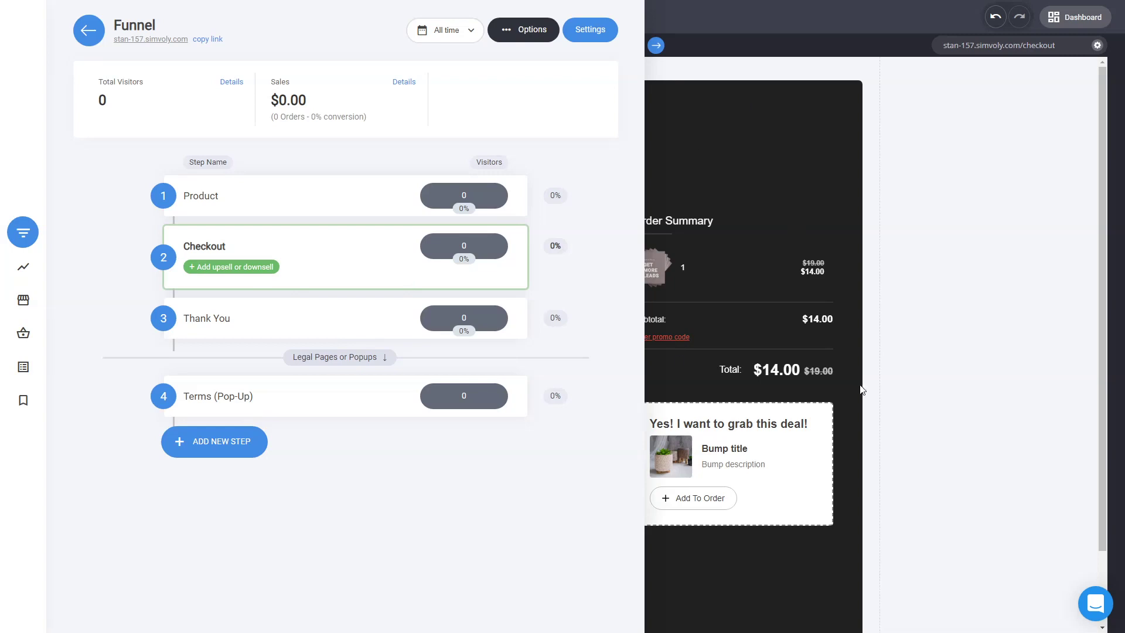
{"action": "left_click", "coordinate": [260, 268]}
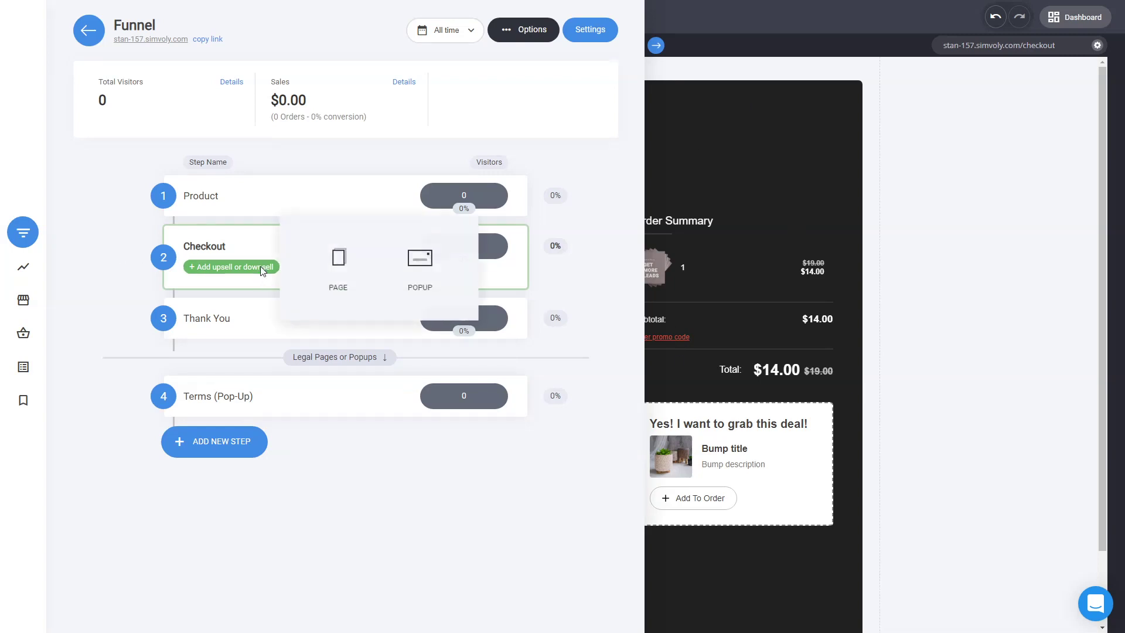
{"action": "left_click", "coordinate": [429, 294]}
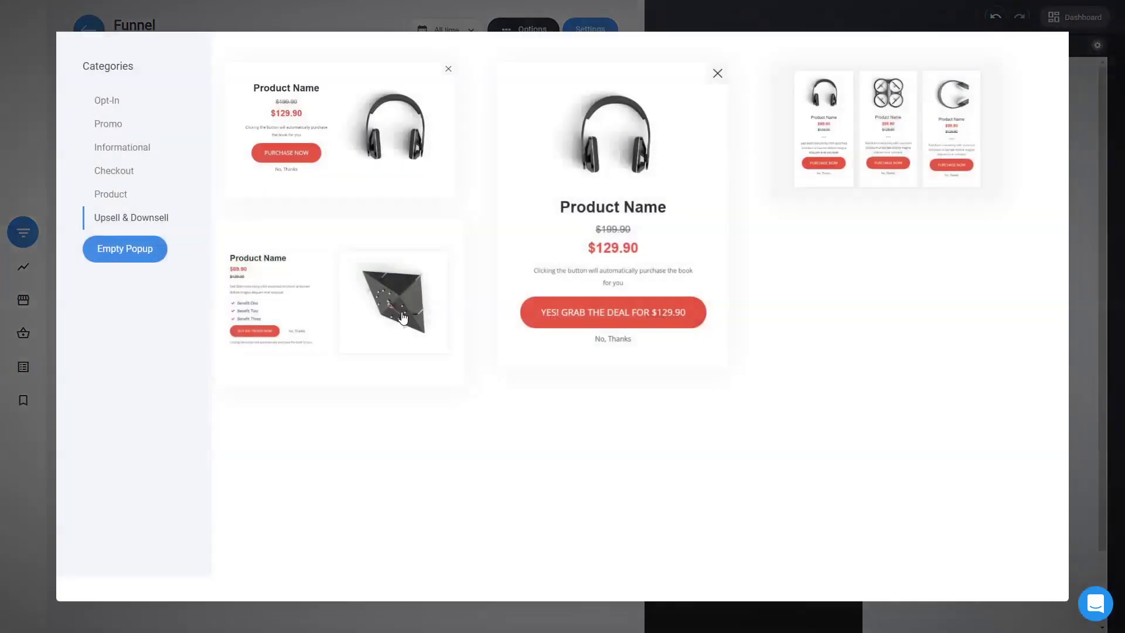
{"action": "left_click", "coordinate": [355, 138]}
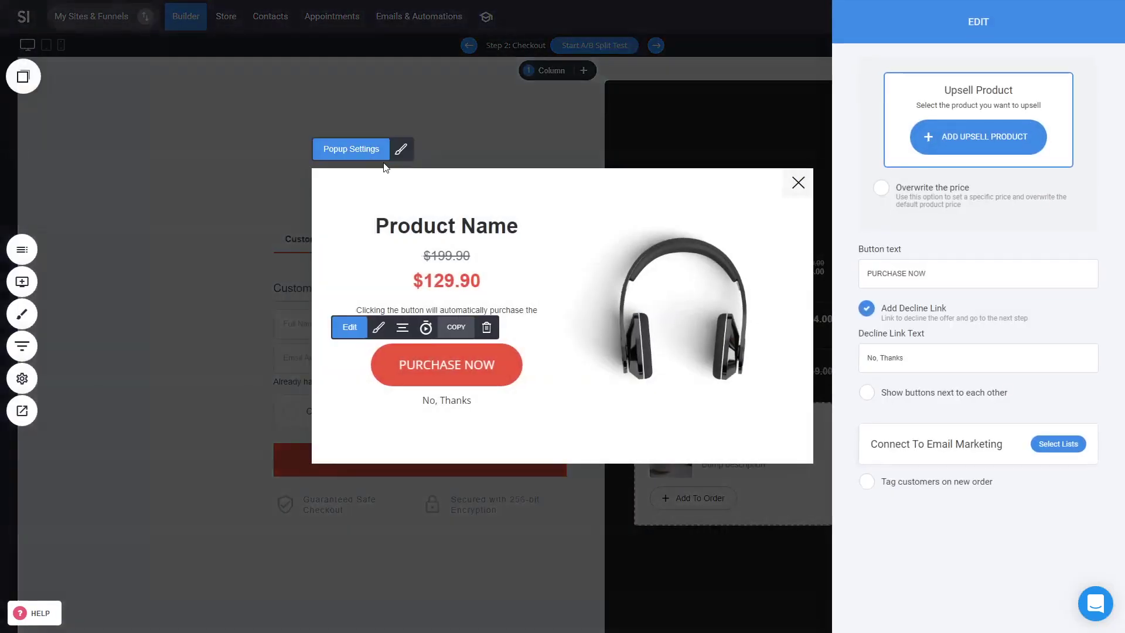
Set Dummy Product 2 as the product offered by the upsell popup
{"action": "left_click", "coordinate": [1006, 144]}
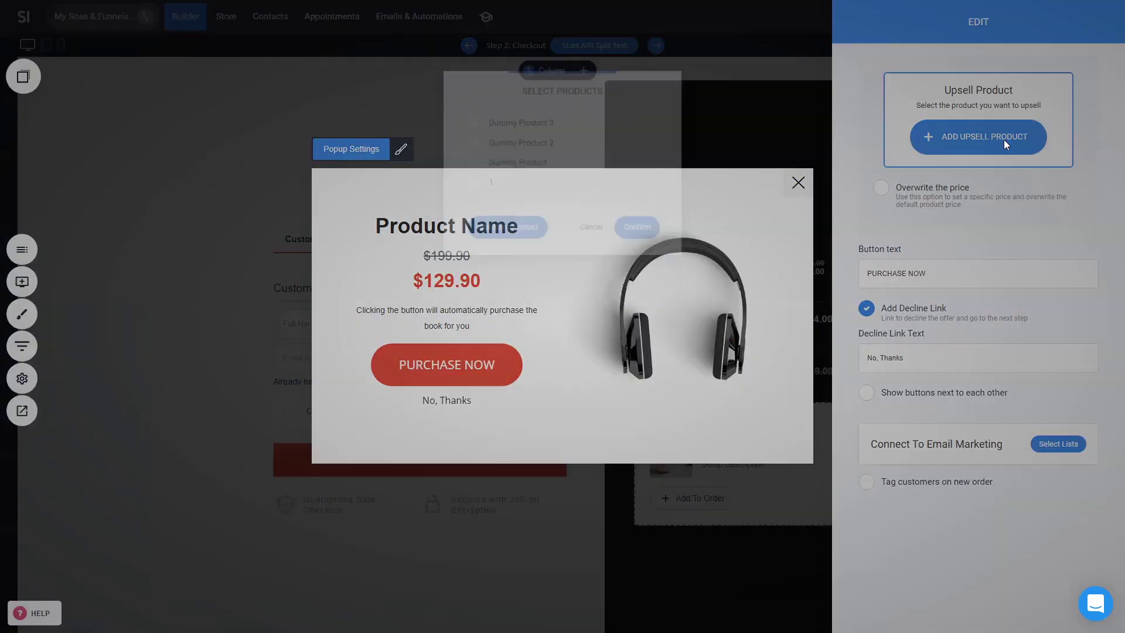
{"action": "left_click", "coordinate": [554, 168]}
{"action": "left_click", "coordinate": [545, 142]}
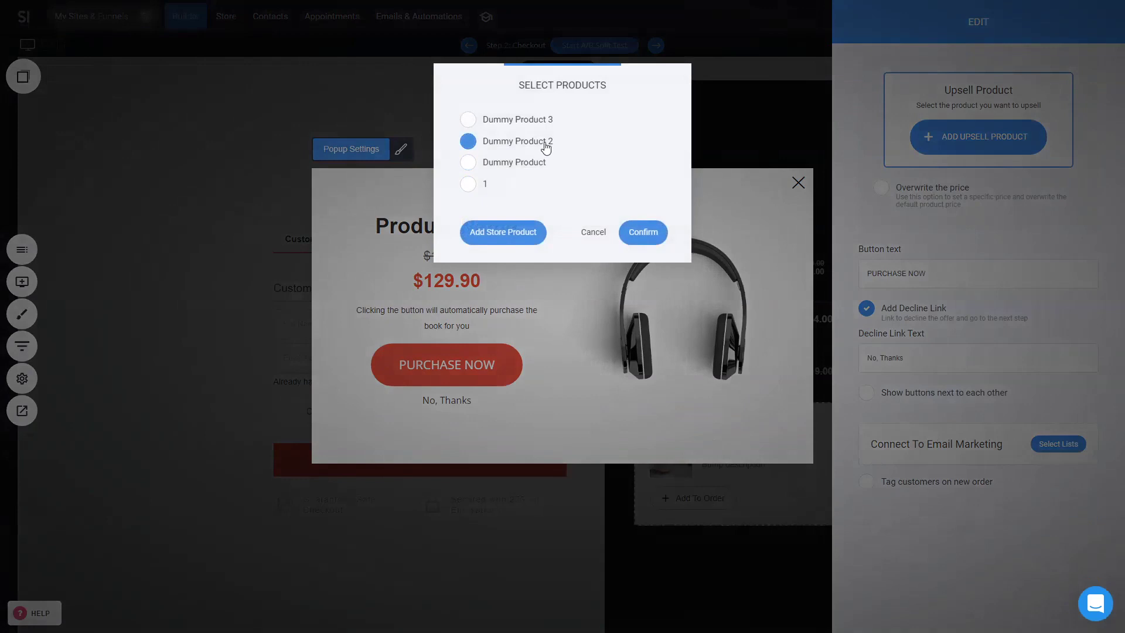
{"action": "left_click", "coordinate": [644, 235]}
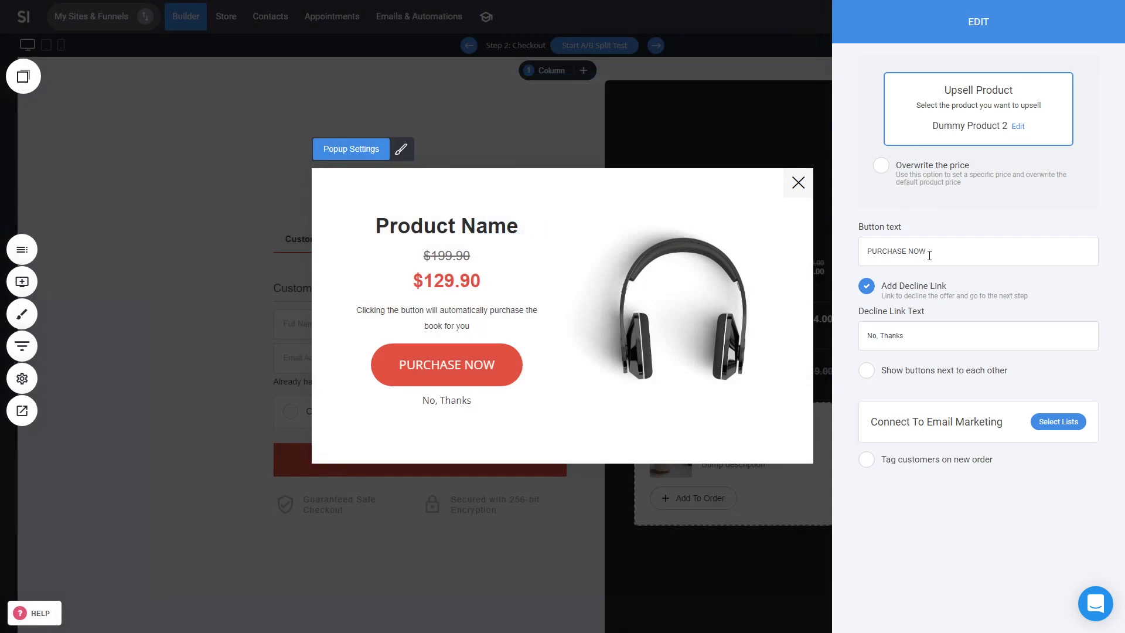
{"action": "left_click", "coordinate": [730, 382]}
{"action": "mouse_move", "coordinate": [814, 317]}
{"action": "left_mouse_down"}
{"action": "mouse_move", "coordinate": [954, 329]}
{"action": "mouse_move", "coordinate": [813, 321]}
{"action": "left_mouse_up"}
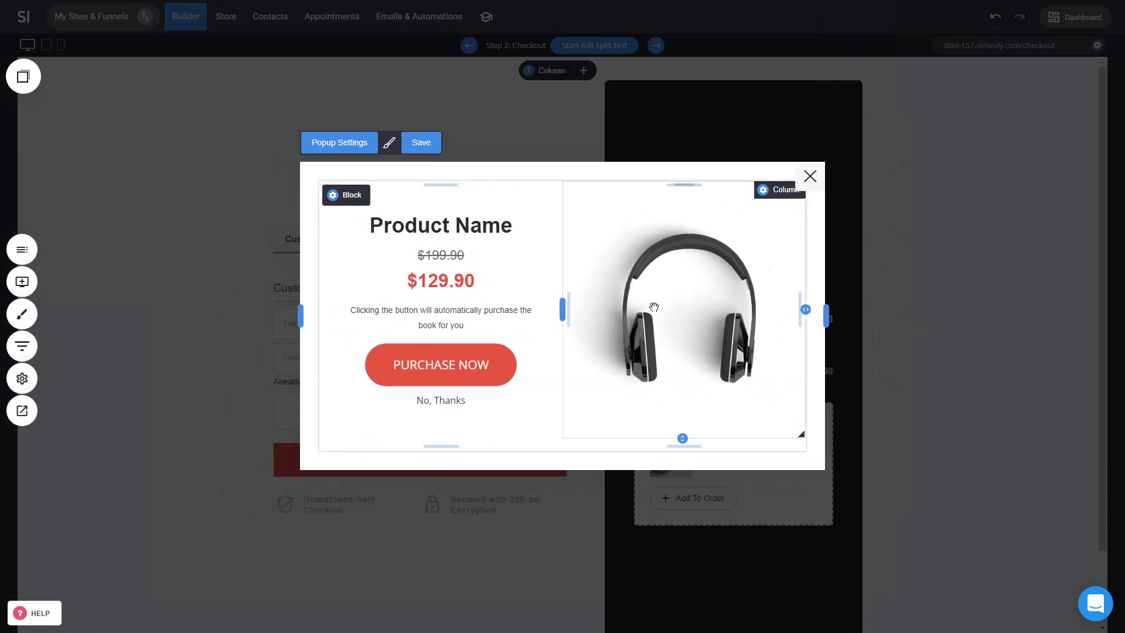
Name the popup Upsell, save it and close it
{"action": "left_click", "coordinate": [354, 144]}
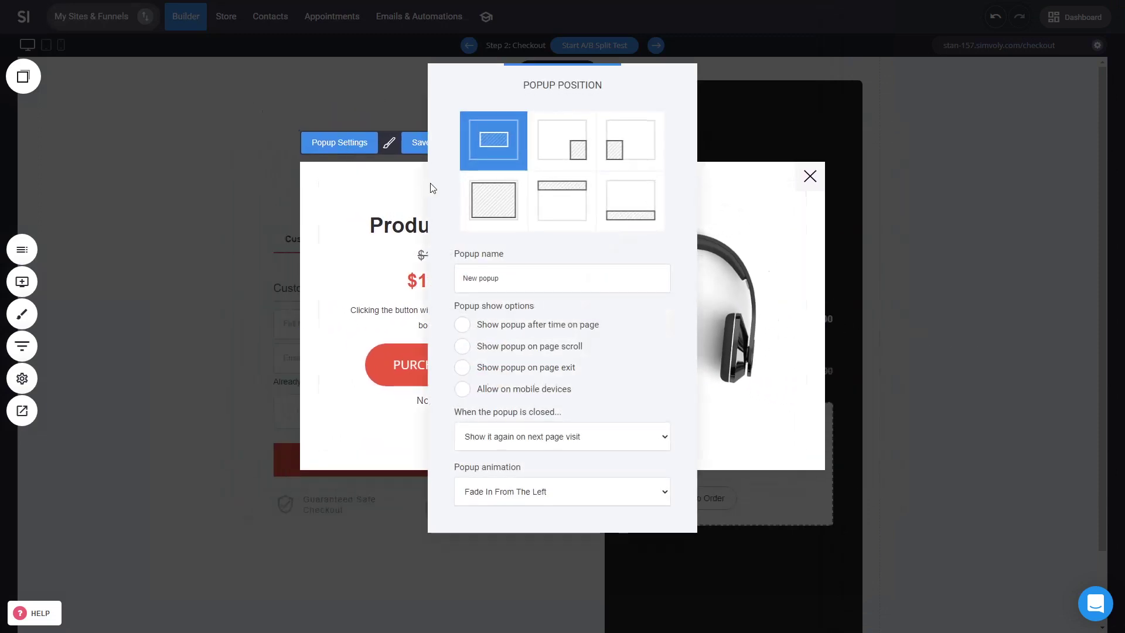
{"action": "left_click_drag", "start_coordinate": [530, 278], "coordinate": [413, 264]}
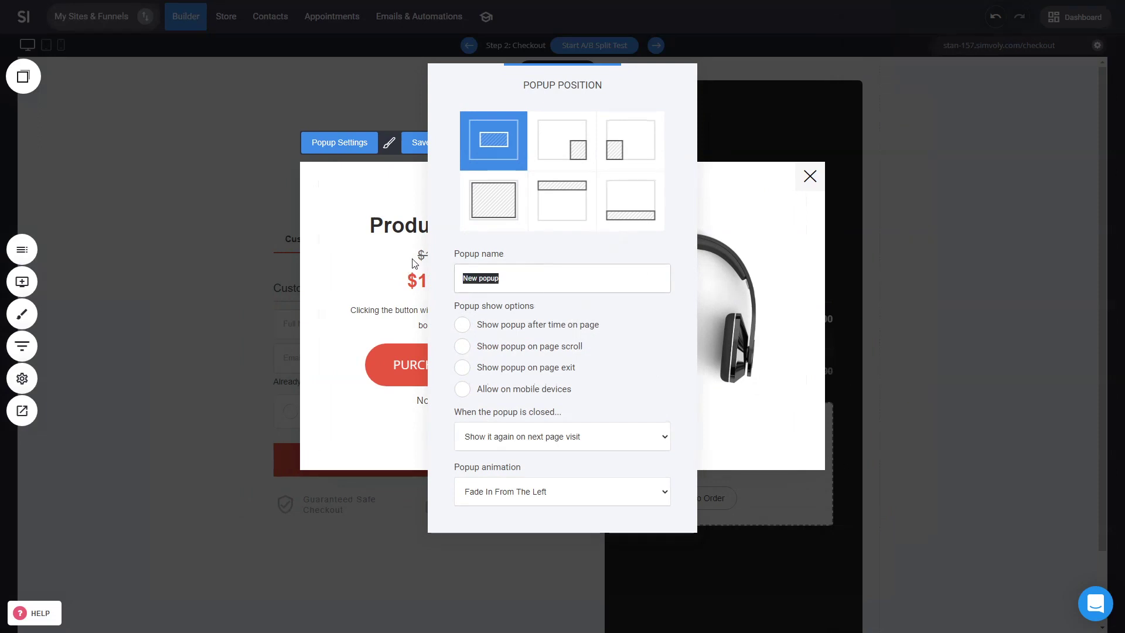
{"action": "type", "text": "Upse"}
{"action": "left_click", "coordinate": [437, 143]}
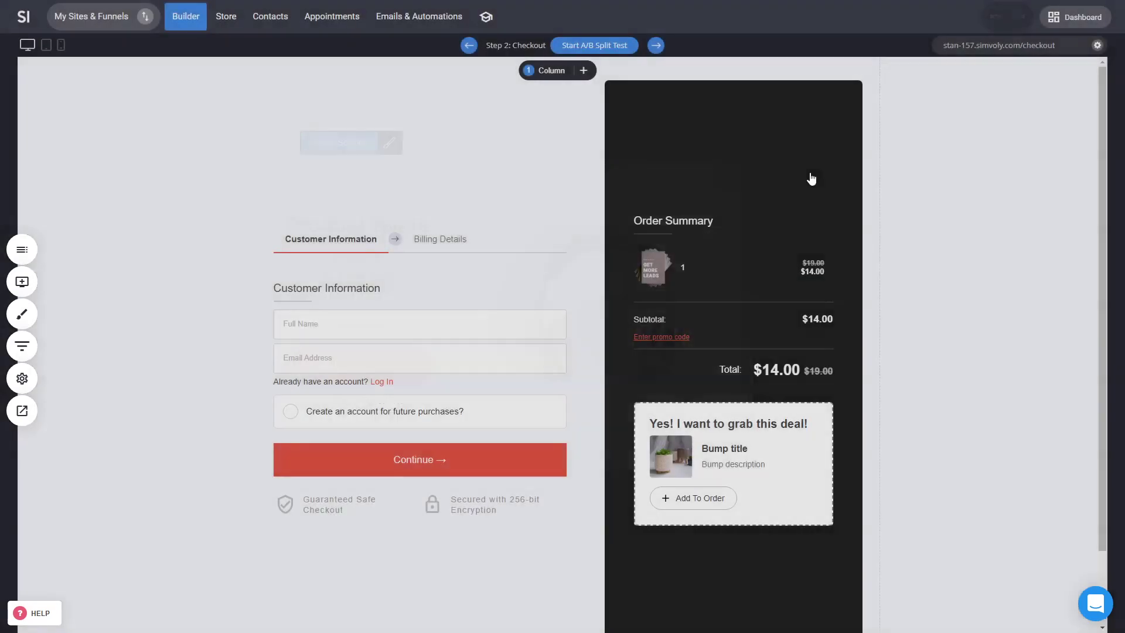
{"action": "left_click", "coordinate": [810, 177]}
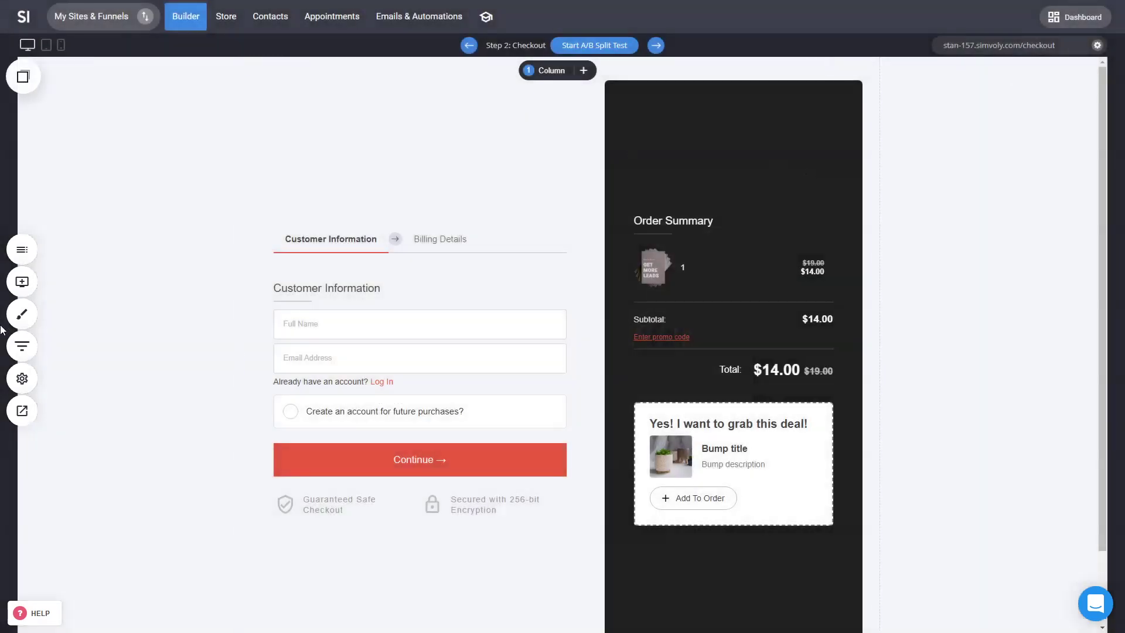
Open the funnel's Thank You step and add a button below the thank-you message
{"action": "left_click", "coordinate": [22, 346]}
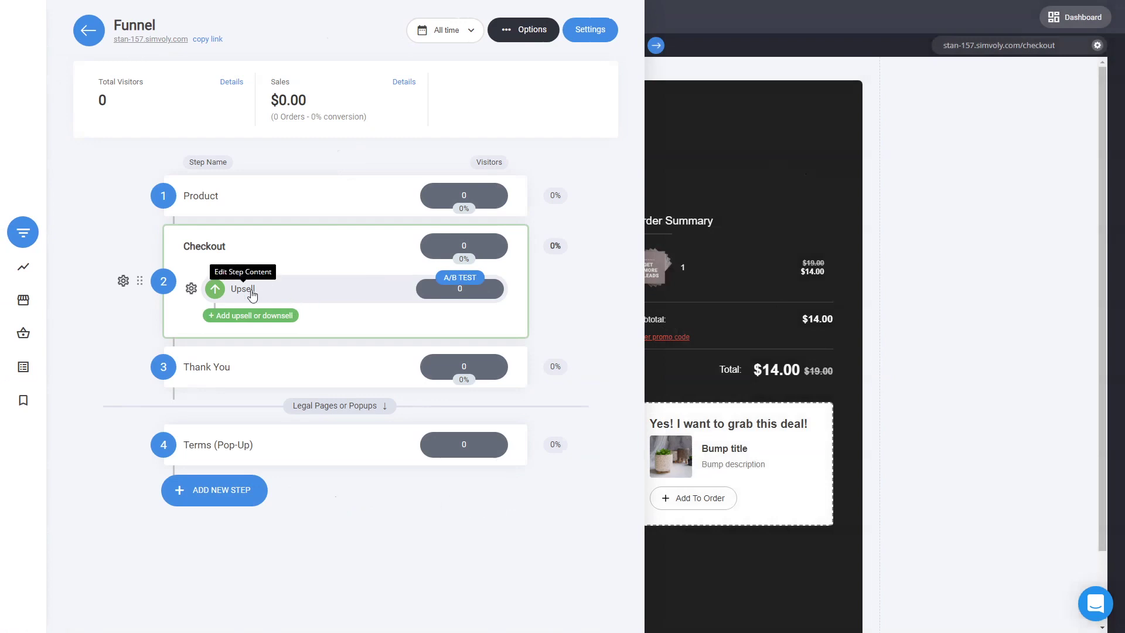
{"action": "left_click", "coordinate": [221, 369]}
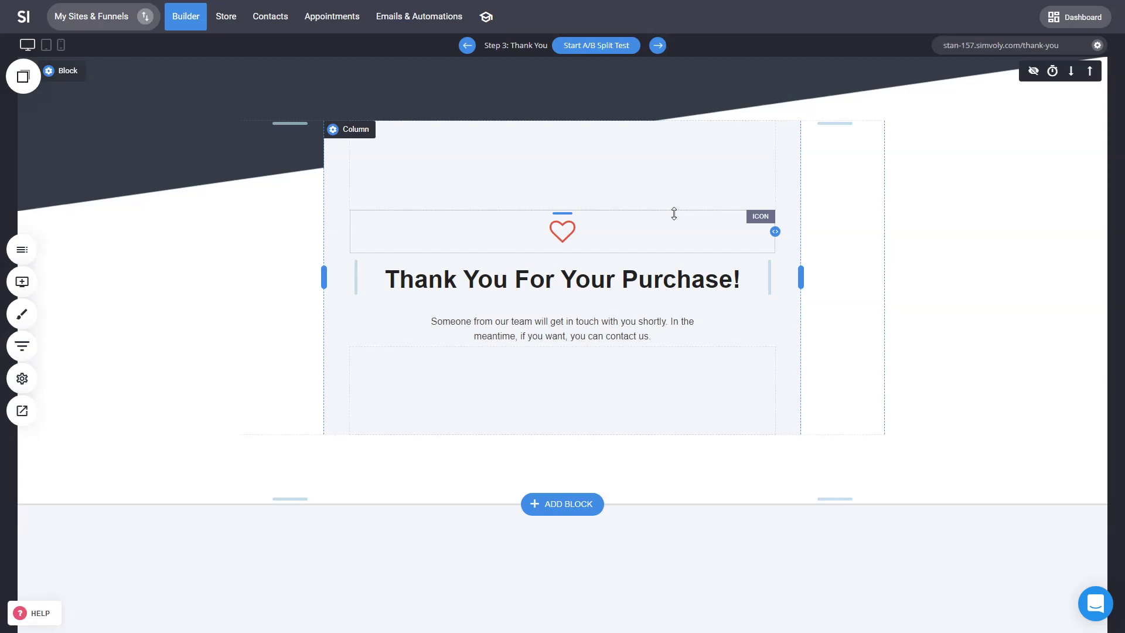
{"action": "left_click", "coordinate": [21, 282]}
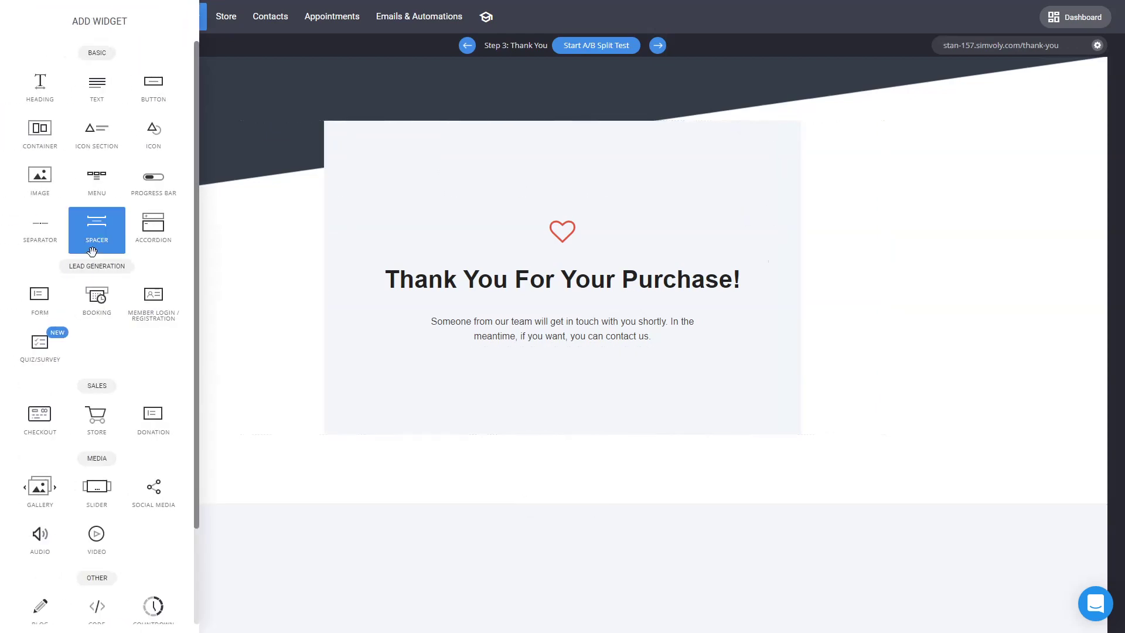
{"action": "left_click_drag", "start_coordinate": [154, 97], "coordinate": [613, 346]}
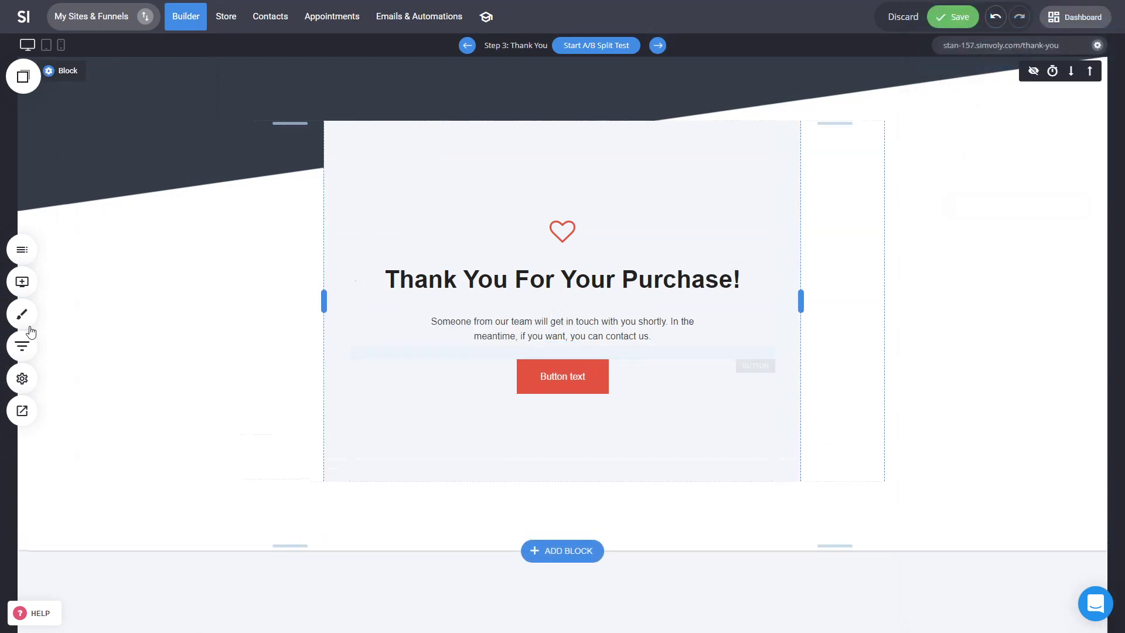
Add a social media widget below the button, leaving a gap of about 84px between them
{"action": "left_click", "coordinate": [22, 281]}
{"action": "scroll", "coordinate": [131, 363], "scroll_direction": "down", "scroll_amount": 2}
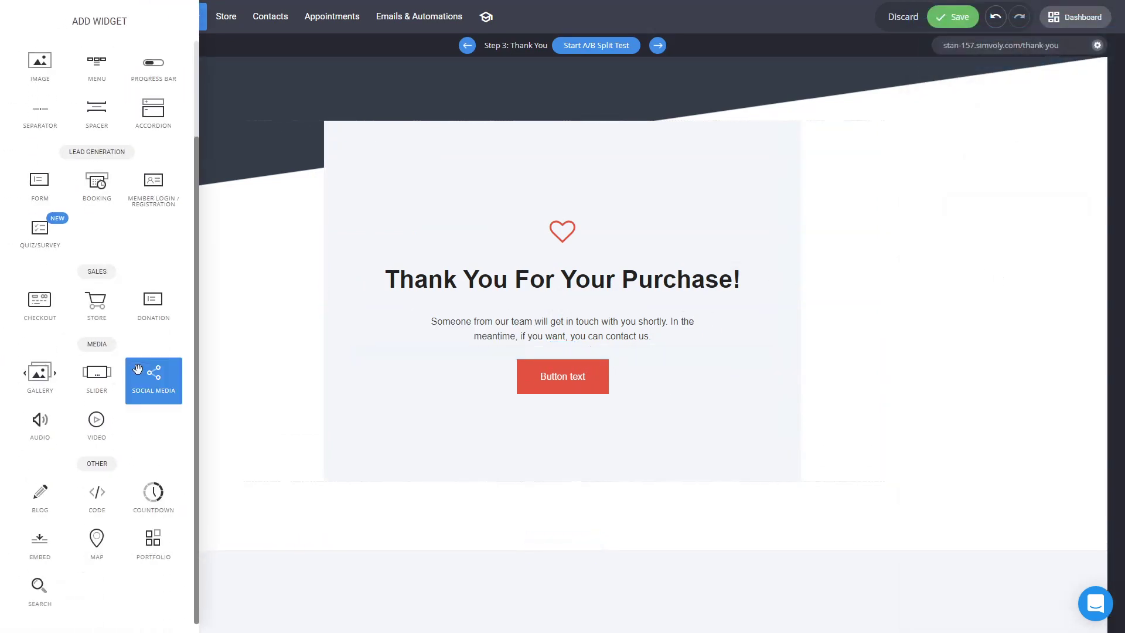
{"action": "left_click_drag", "start_coordinate": [137, 369], "coordinate": [350, 365]}
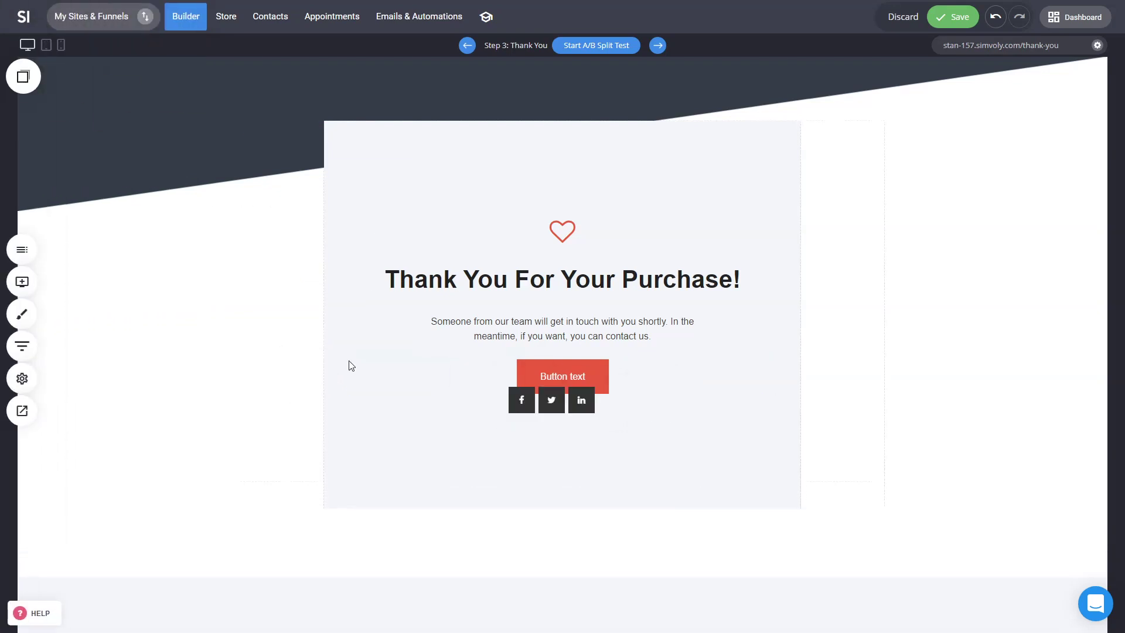
{"action": "left_click", "coordinate": [612, 401]}
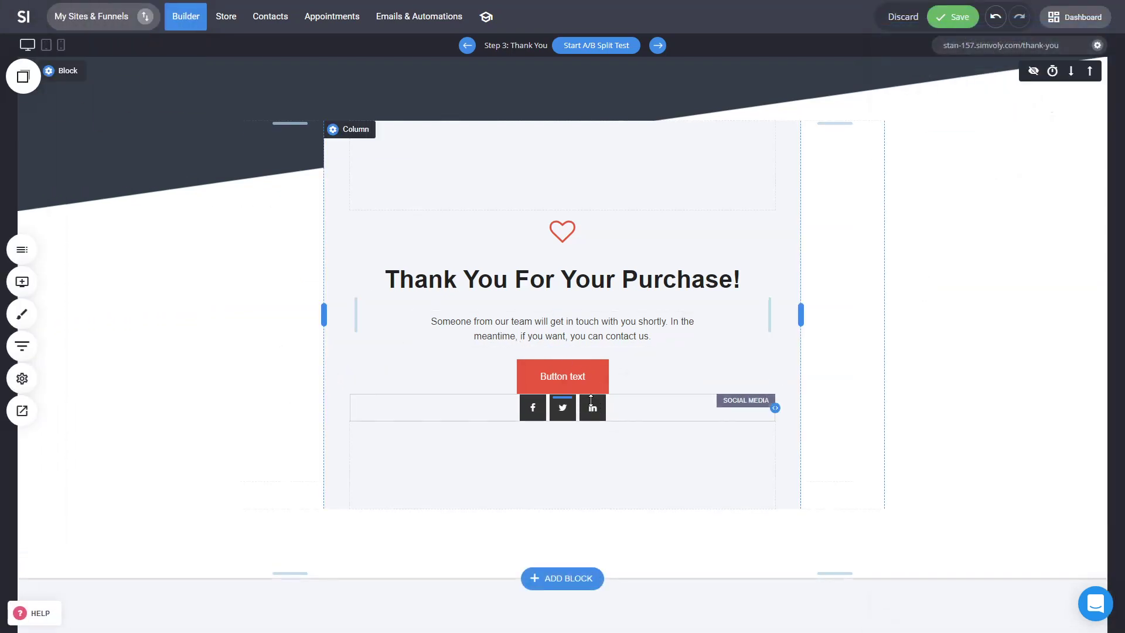
{"action": "left_click_drag", "start_coordinate": [590, 399], "coordinate": [580, 534]}
Shorten the spacers above the heart icon and below the social media icons, and save the thank-you page
{"action": "left_click_drag", "start_coordinate": [572, 210], "coordinate": [589, 183]}
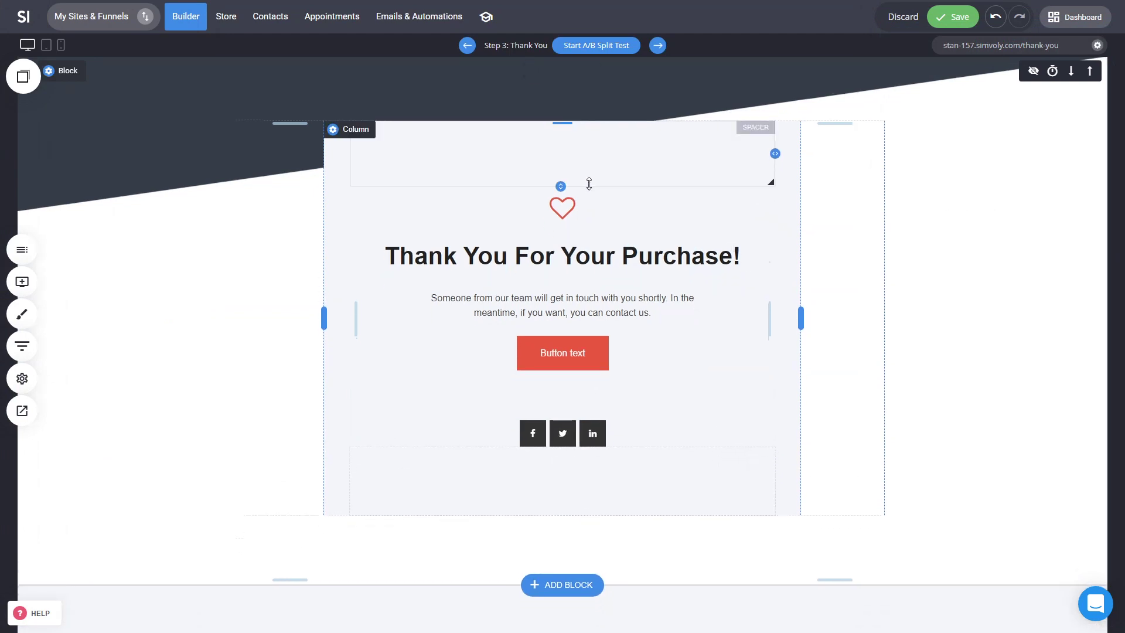
{"action": "left_click_drag", "start_coordinate": [580, 505], "coordinate": [582, 498]}
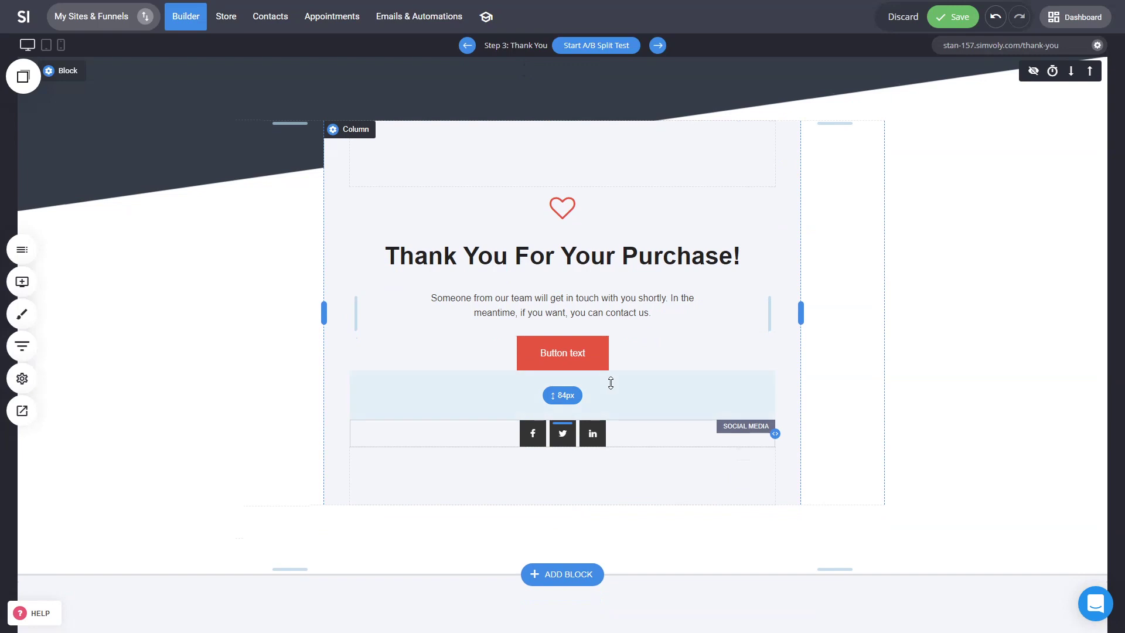
{"action": "left_click", "coordinate": [957, 17]}
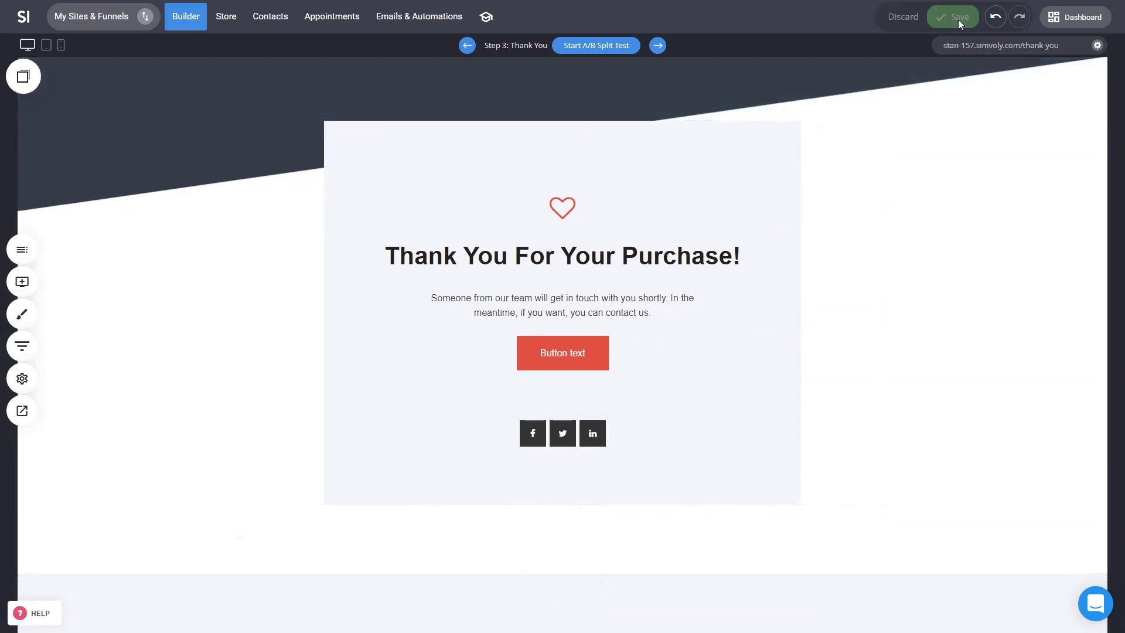
Start an A/B split test for the funnel's Product step by duplicating the page as the variation
{"action": "left_click", "coordinate": [22, 346]}
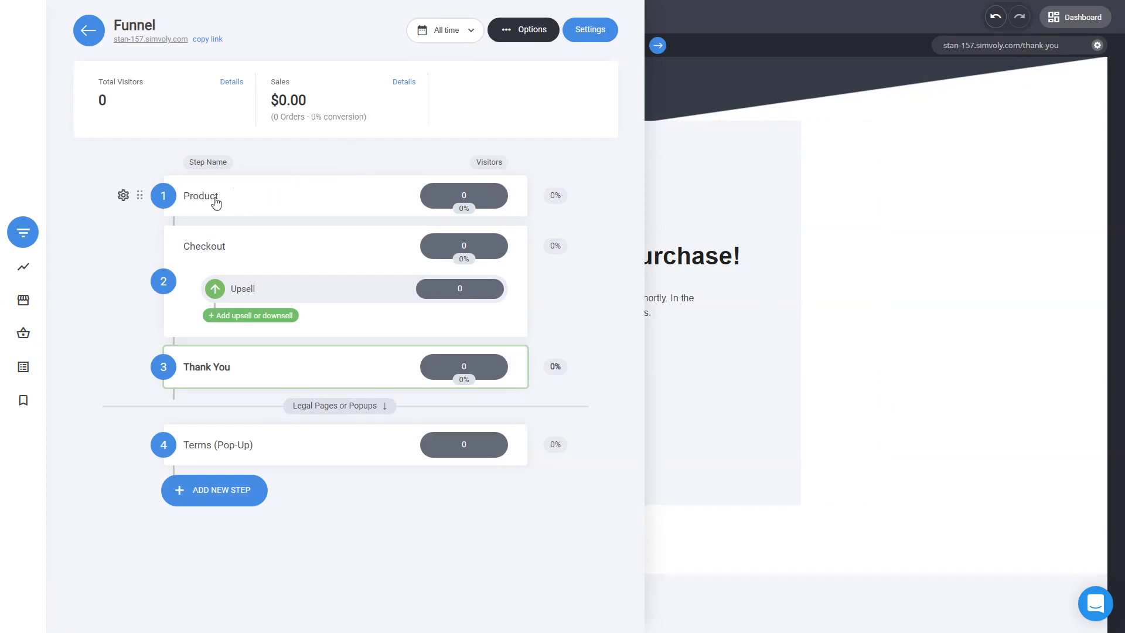
{"action": "mouse_move", "coordinate": [454, 195]}
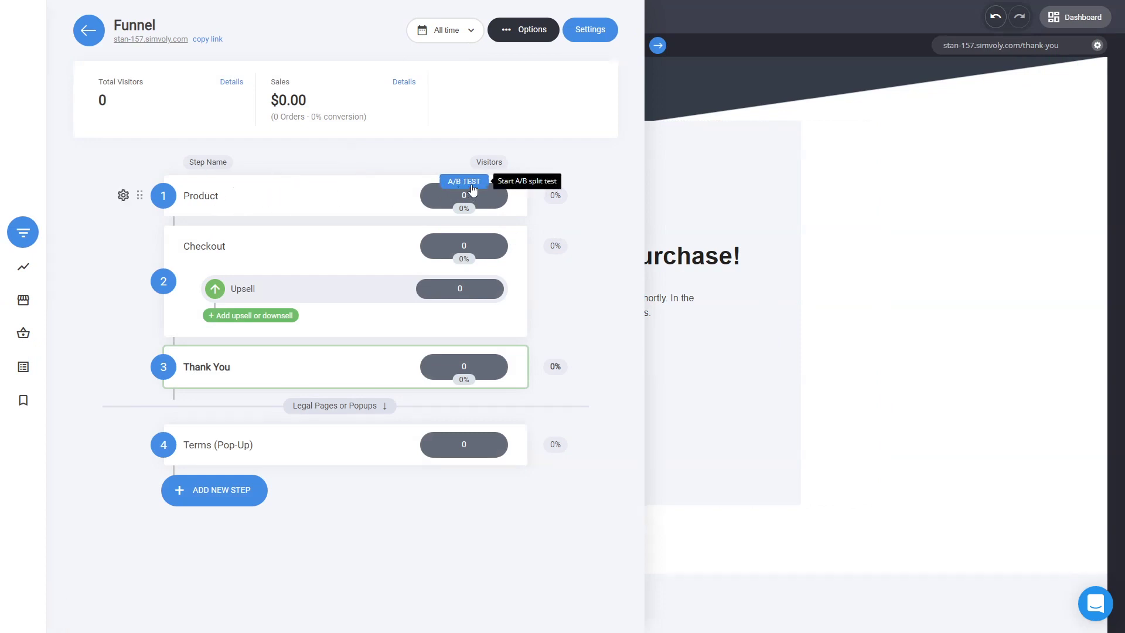
{"action": "left_click", "coordinate": [466, 182]}
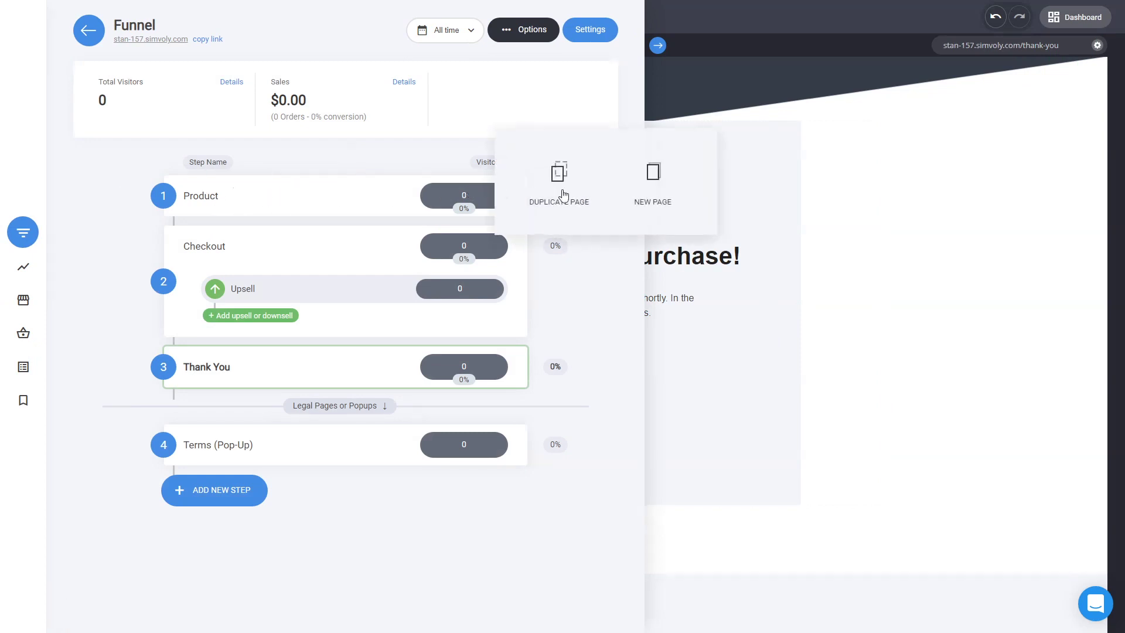
{"action": "left_click", "coordinate": [530, 545]}
{"action": "left_click", "coordinate": [467, 182]}
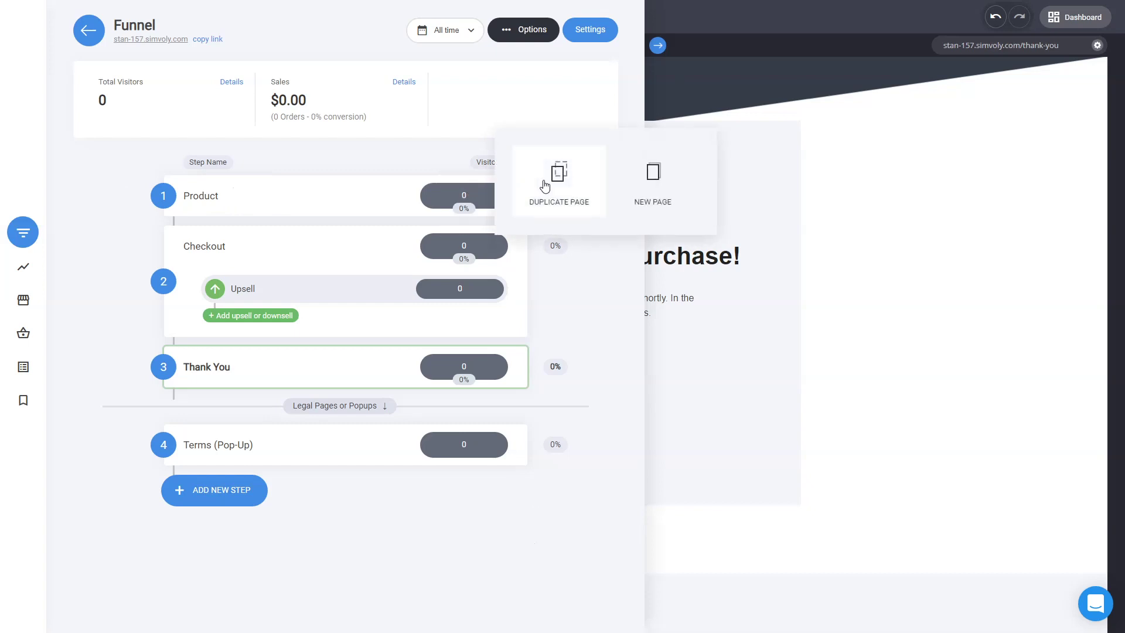
{"action": "left_click", "coordinate": [544, 185]}
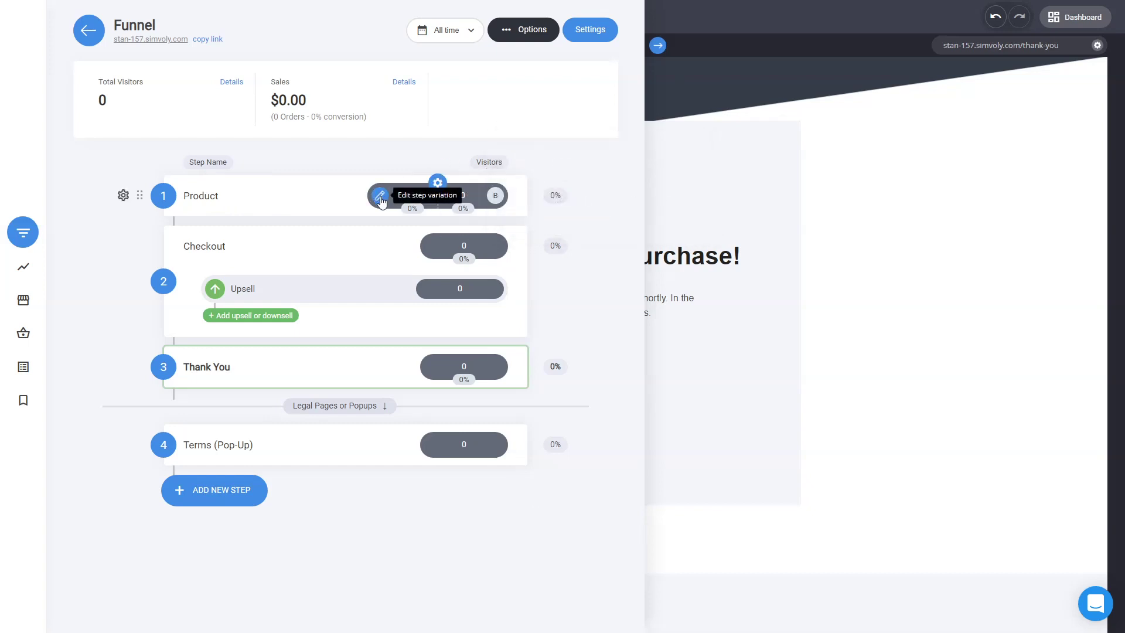
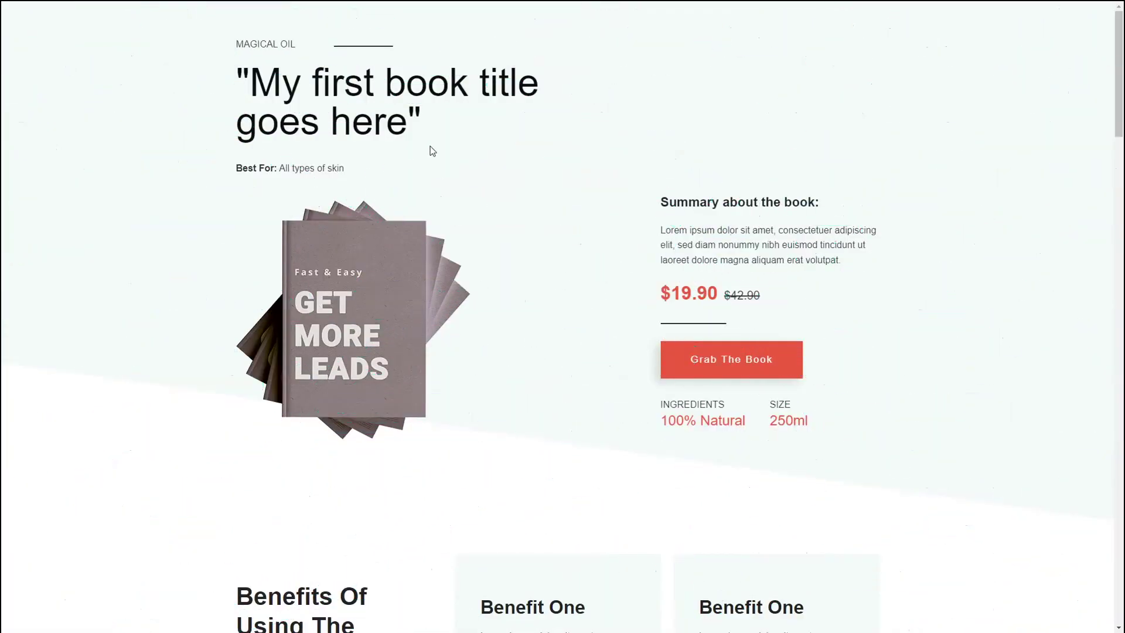
Proceed from the live product page to the checkout and test adding and removing the bump offer
{"action": "left_click", "coordinate": [765, 364]}
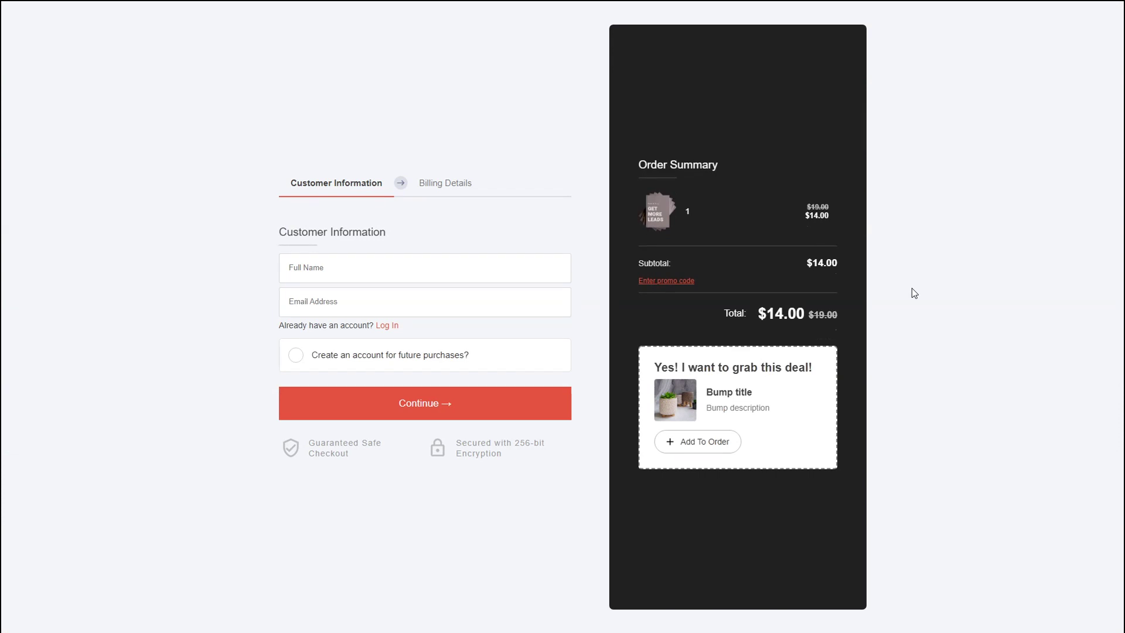
{"action": "left_click", "coordinate": [705, 443]}
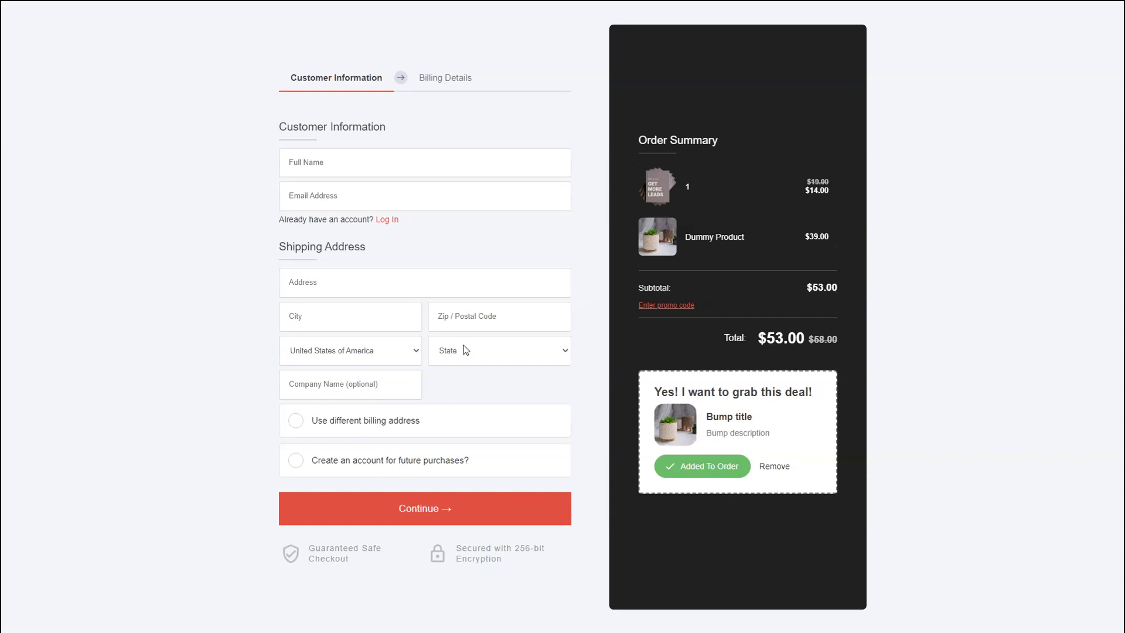
{"action": "left_click", "coordinate": [775, 468]}
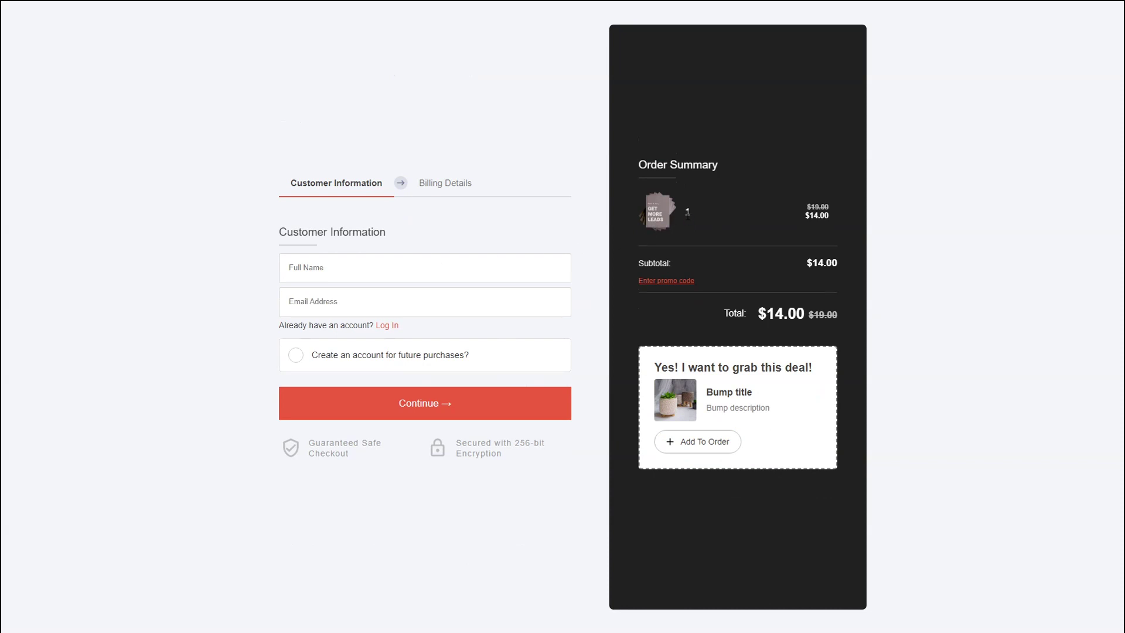
Enter the customer's full name and email address, continue to the billing details and add the bump offer to the order
{"action": "left_click", "coordinate": [462, 261]}
{"action": "type", "text": "dasdasda"}
{"action": "left_click", "coordinate": [329, 307]}
{"action": "type", "text": "dsadasda@domain.com"}
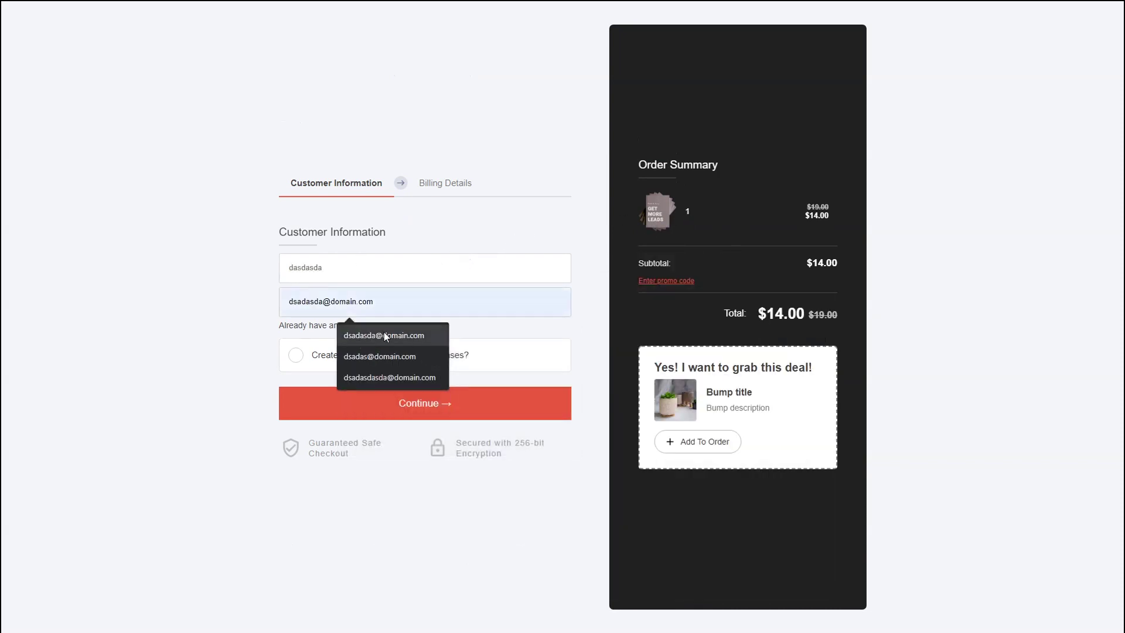
{"action": "left_click", "coordinate": [384, 335]}
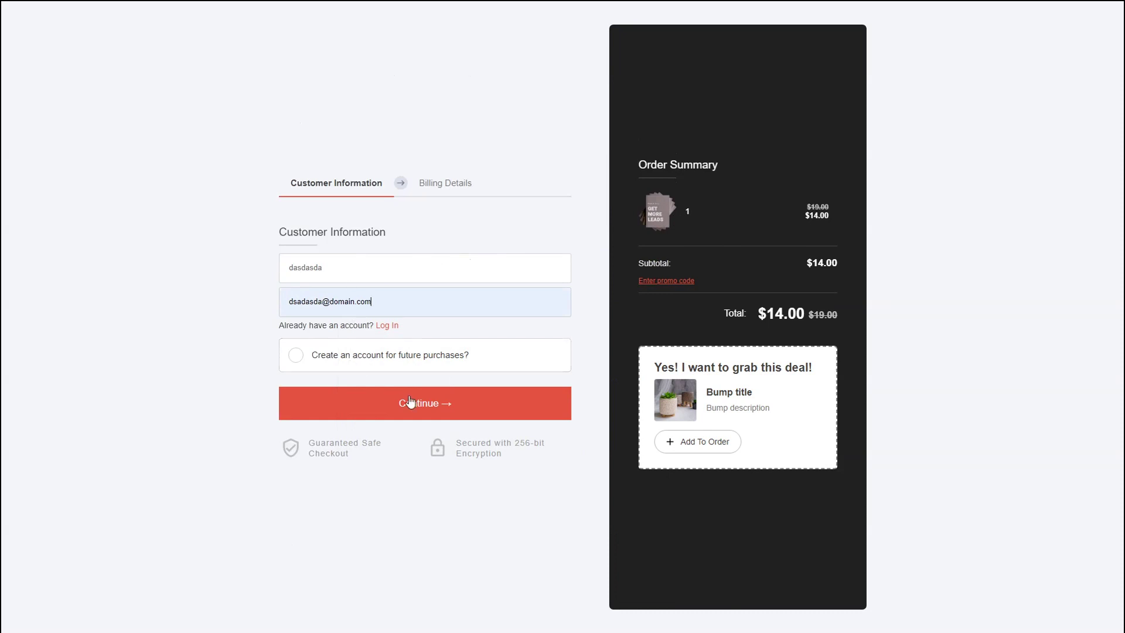
{"action": "left_click", "coordinate": [430, 402]}
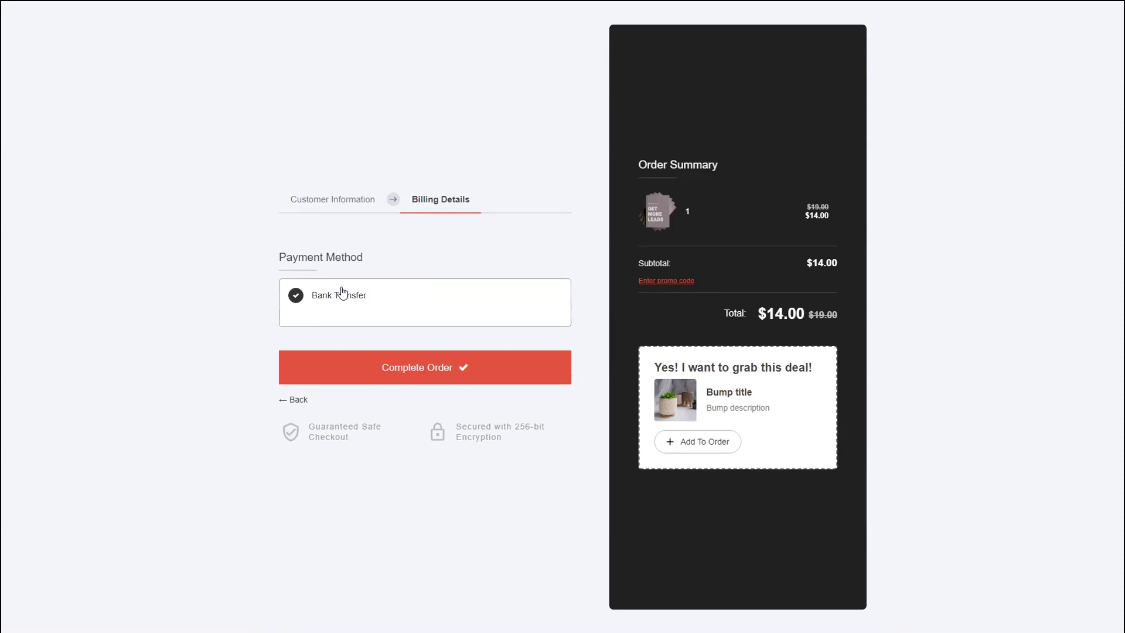
{"action": "left_click", "coordinate": [703, 447]}
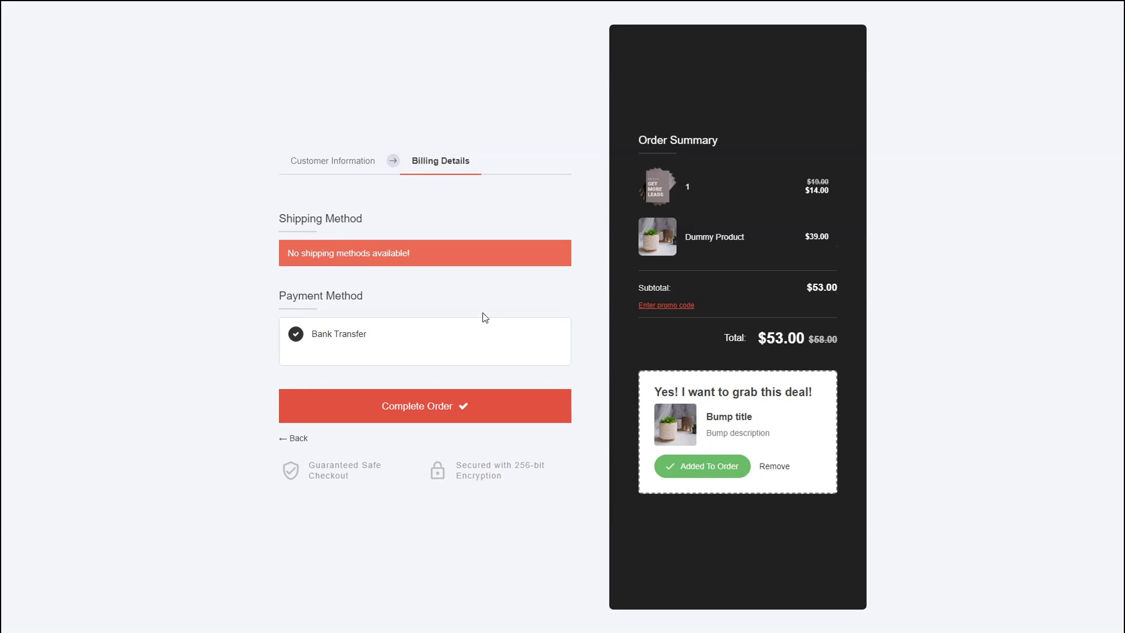
Complete the bank transfer order without the bump offer, accept the upsell purchase and close the live page
{"action": "left_click", "coordinate": [775, 467]}
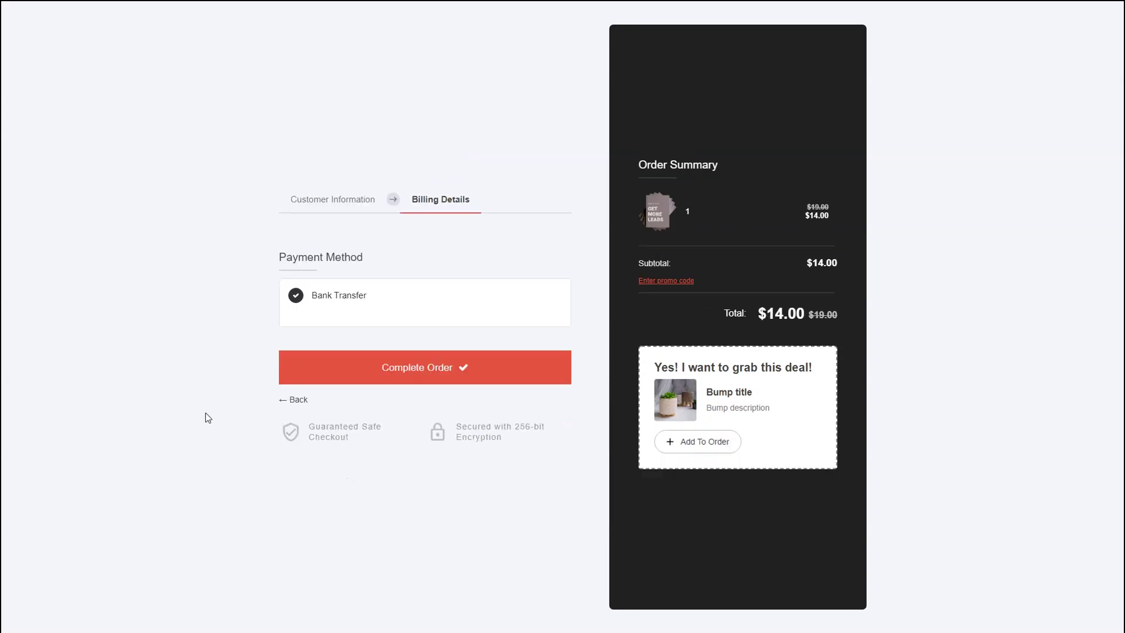
{"action": "left_click", "coordinate": [484, 374]}
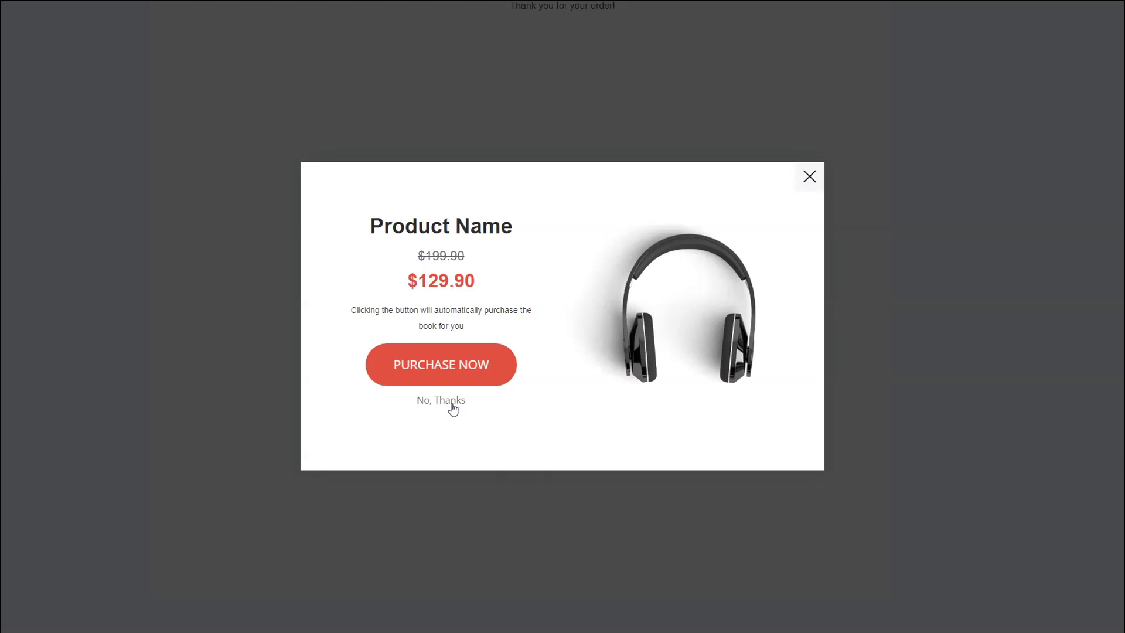
{"action": "left_click", "coordinate": [472, 379]}
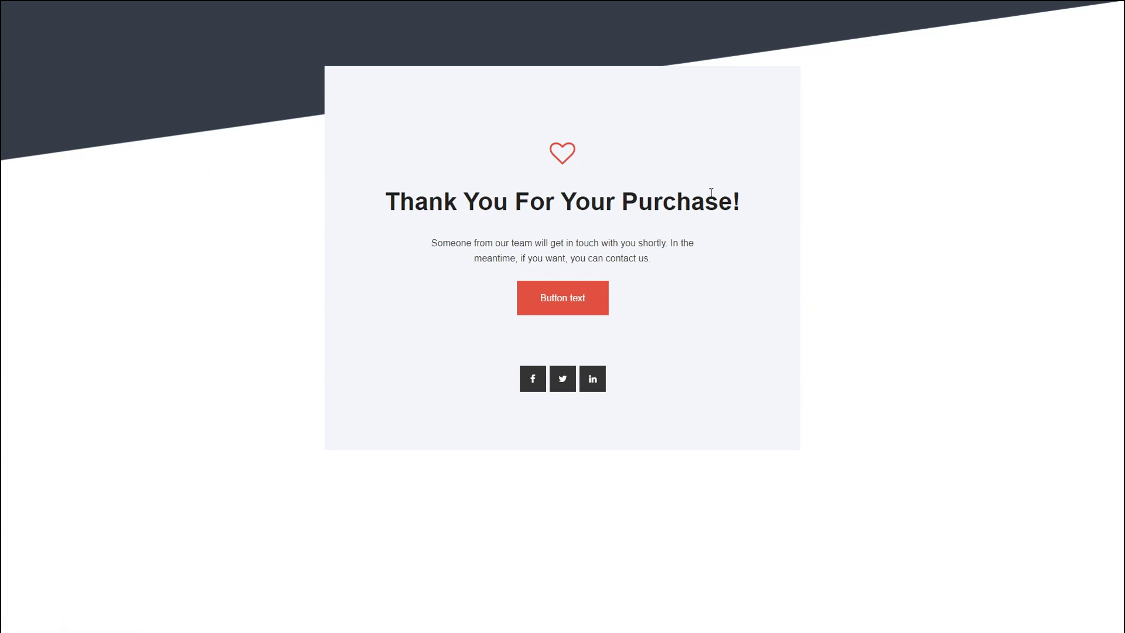
{"action": "key", "text": "ctrl+w"}
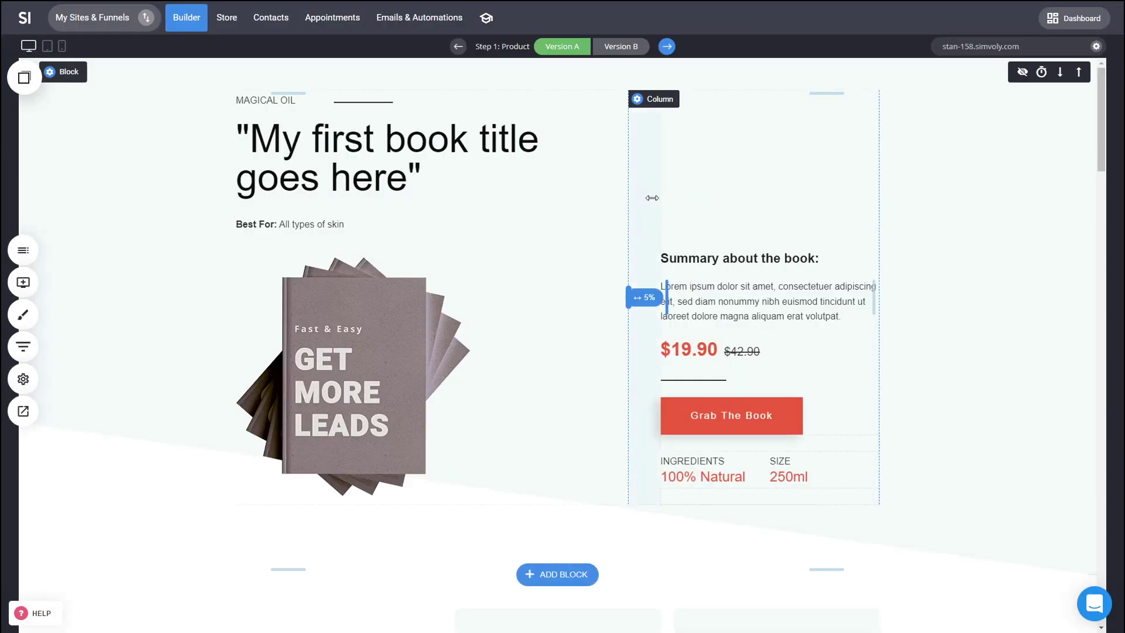
Review the funnel's per-step visitor and conversion statistics and its Visitors & Goals chart
{"action": "left_click", "coordinate": [24, 347]}
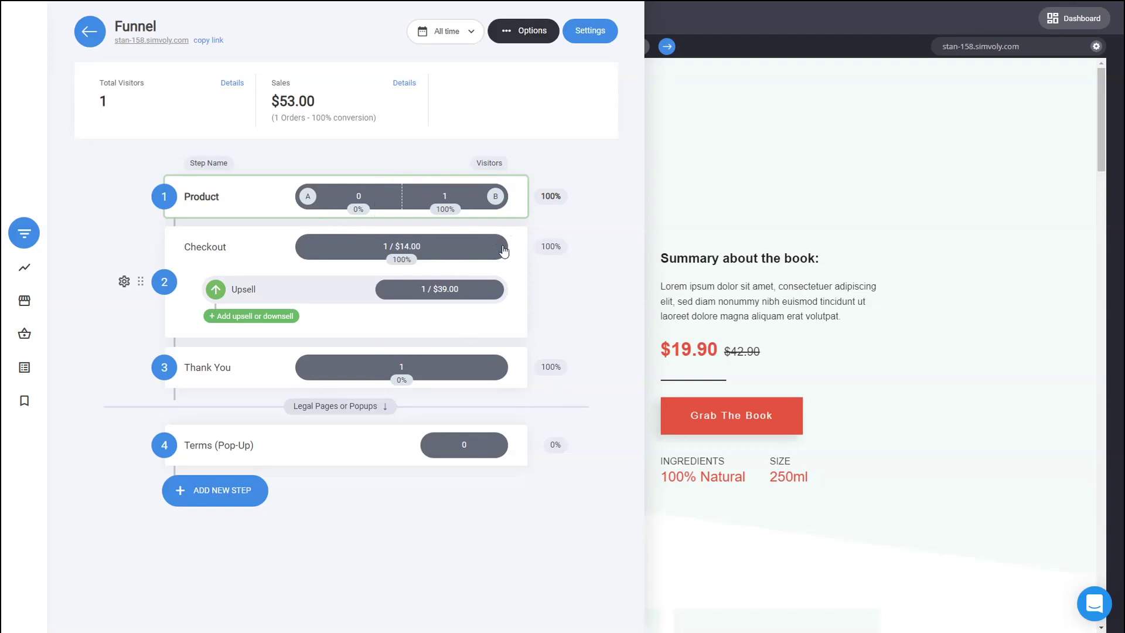
{"action": "left_click", "coordinate": [402, 261]}
{"action": "left_click", "coordinate": [402, 260]}
{"action": "left_click", "coordinate": [24, 267]}
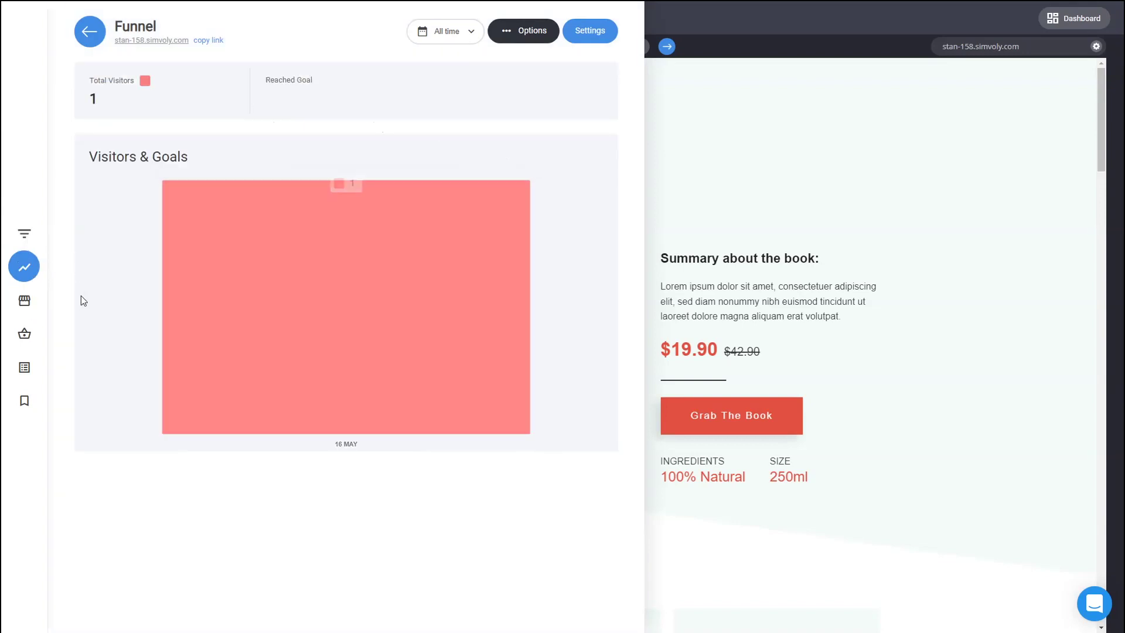
Examine the funnel's sales revenue chart and its upsell, downsell and bump offer statistics
{"action": "left_click", "coordinate": [25, 301]}
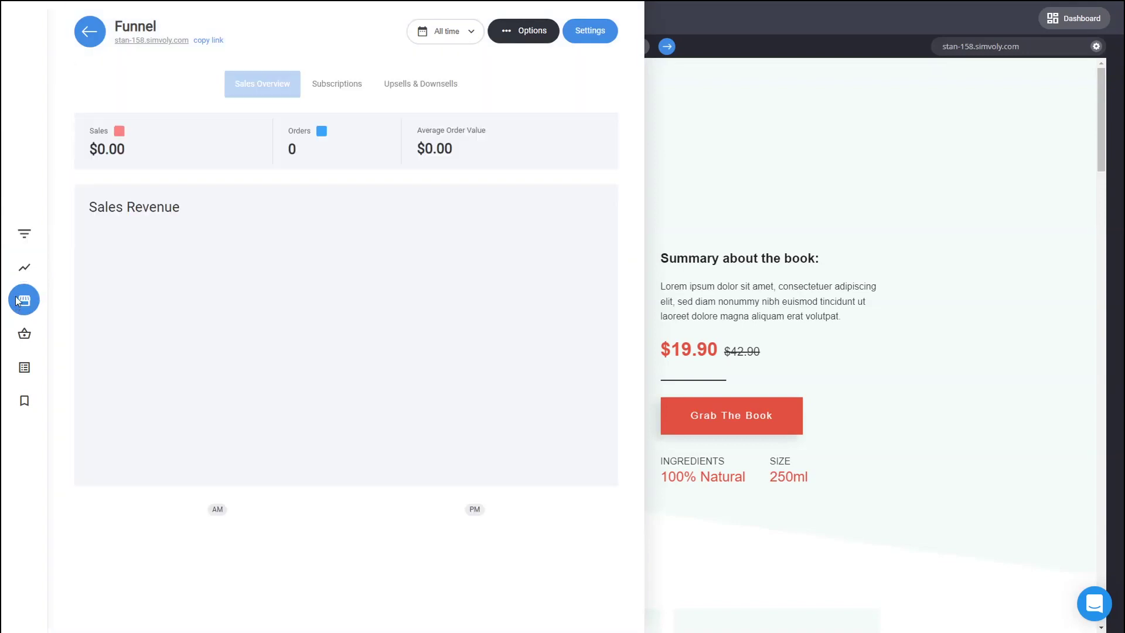
{"action": "mouse_move", "coordinate": [395, 465]}
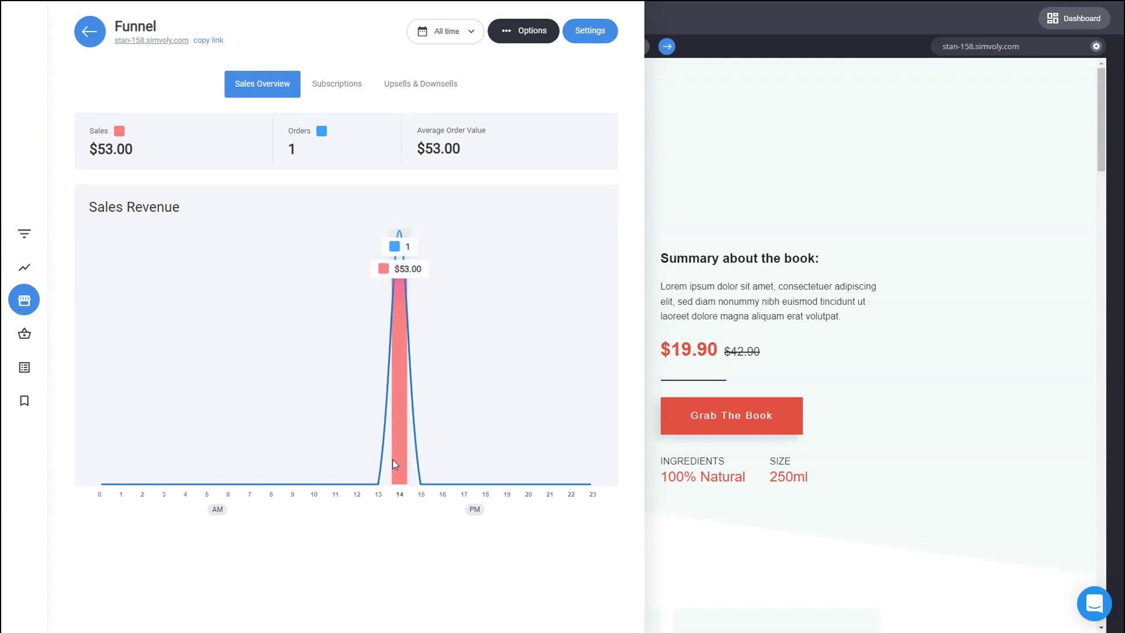
{"action": "left_click", "coordinate": [420, 86]}
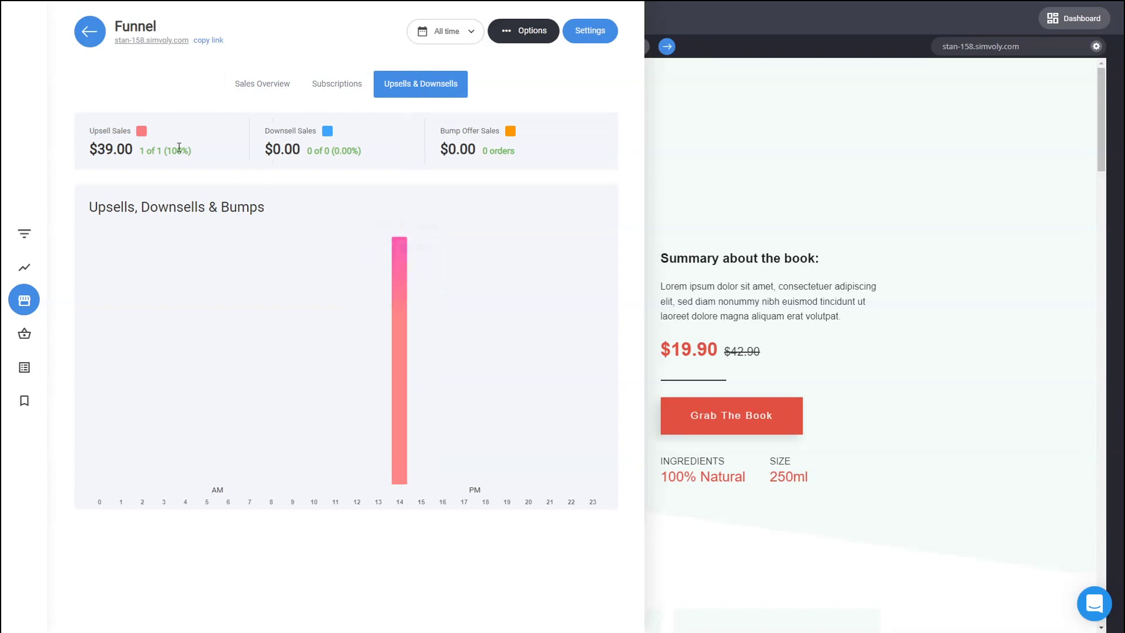
{"action": "left_click_drag", "start_coordinate": [166, 151], "coordinate": [193, 151]}
{"action": "left_click", "coordinate": [220, 155]}
View the funnel's orders and inspect the invoice of the test order
{"action": "left_click", "coordinate": [25, 333]}
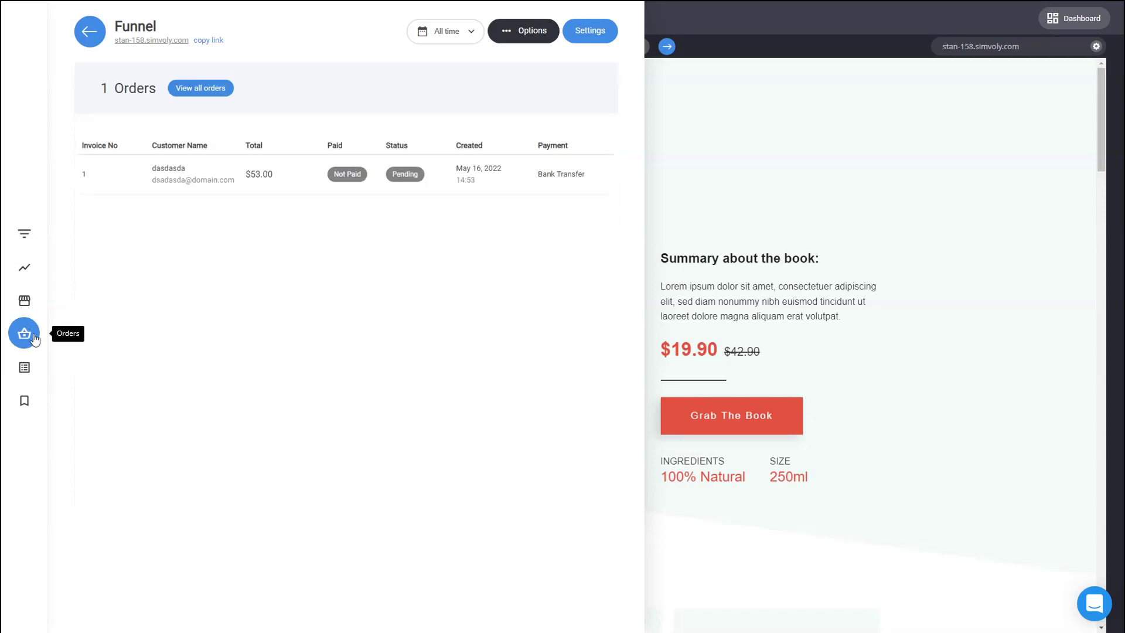
{"action": "left_click", "coordinate": [191, 177]}
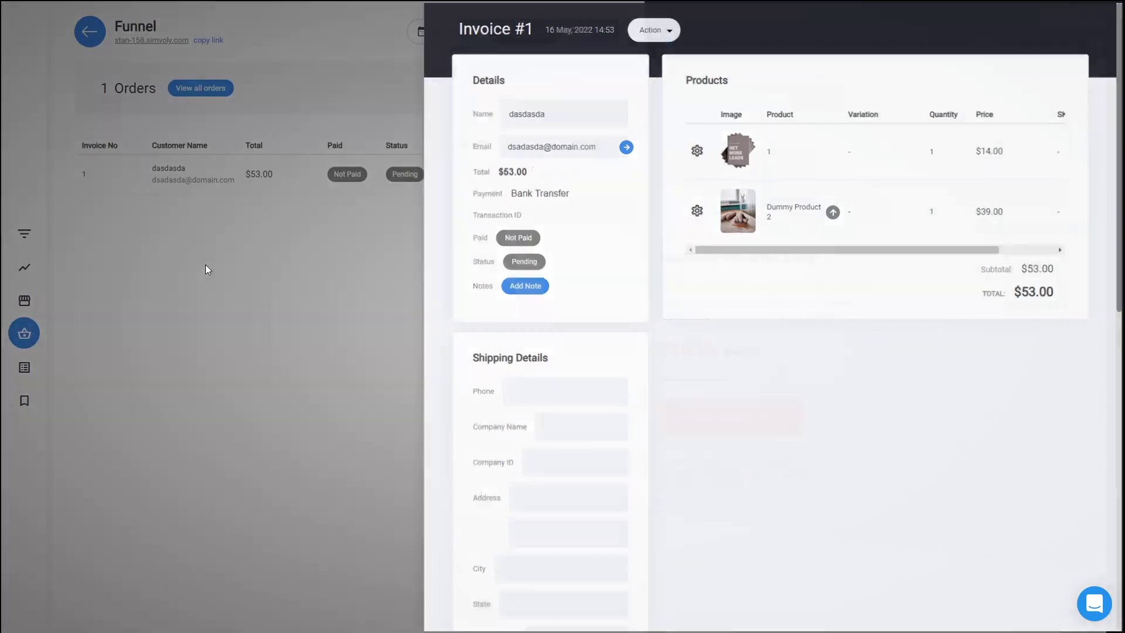
{"action": "left_click", "coordinate": [205, 265]}
Review the funnel's product sales and its top-performing users and traffic sources
{"action": "left_click", "coordinate": [15, 368]}
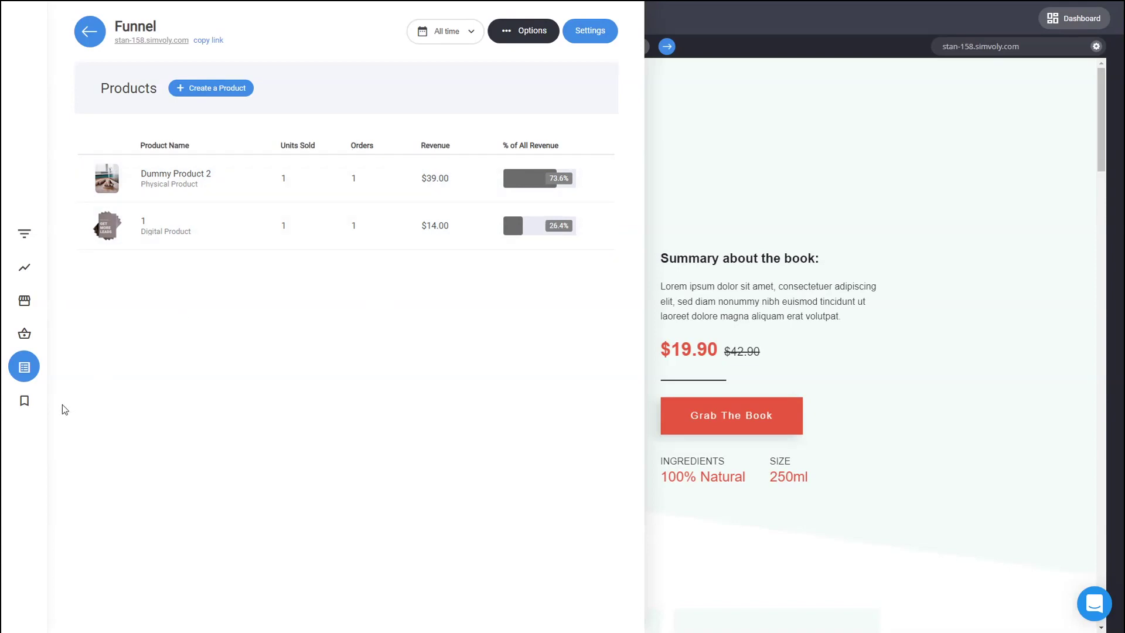
{"action": "left_click", "coordinate": [24, 400]}
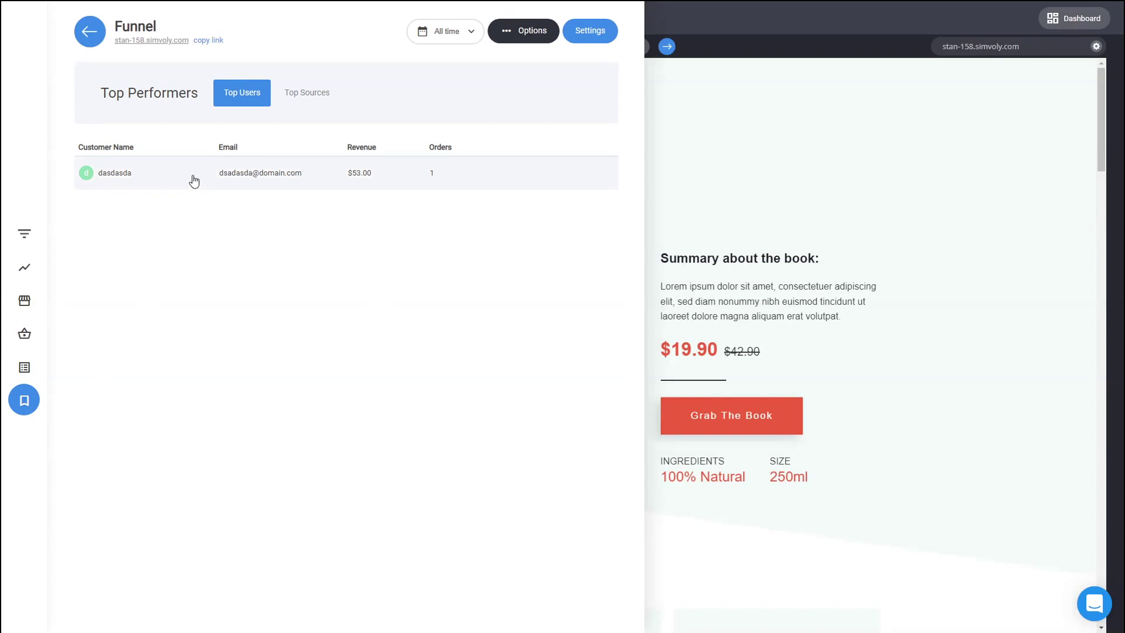
{"action": "left_click", "coordinate": [305, 94]}
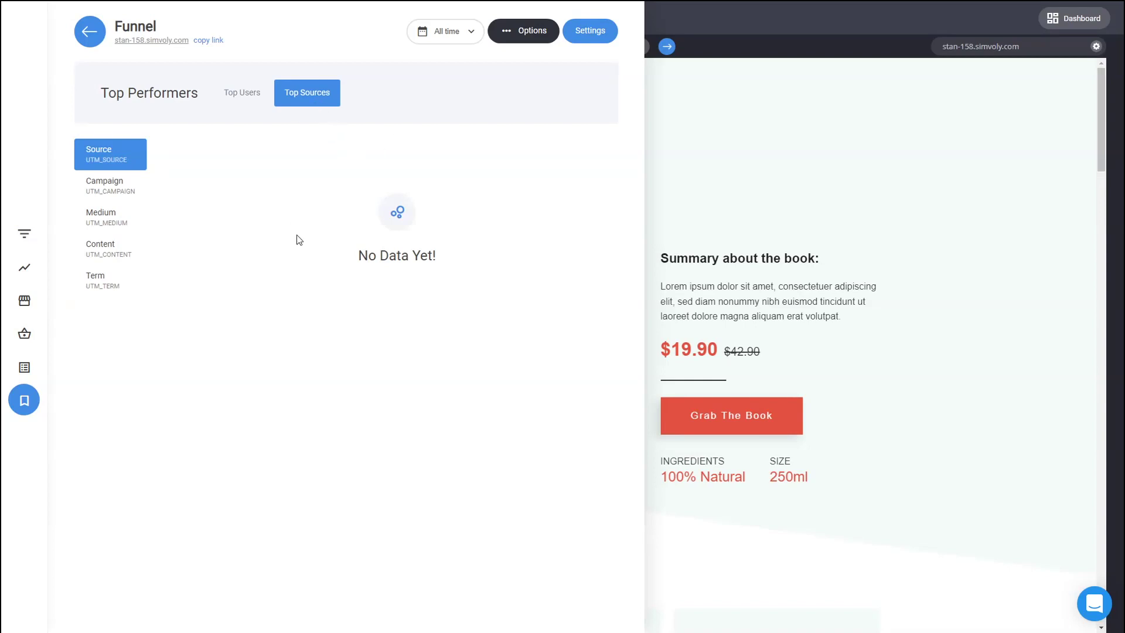
Look over the funnel's general settings and the domain connection options, leaving them as they are
{"action": "left_click", "coordinate": [41, 243]}
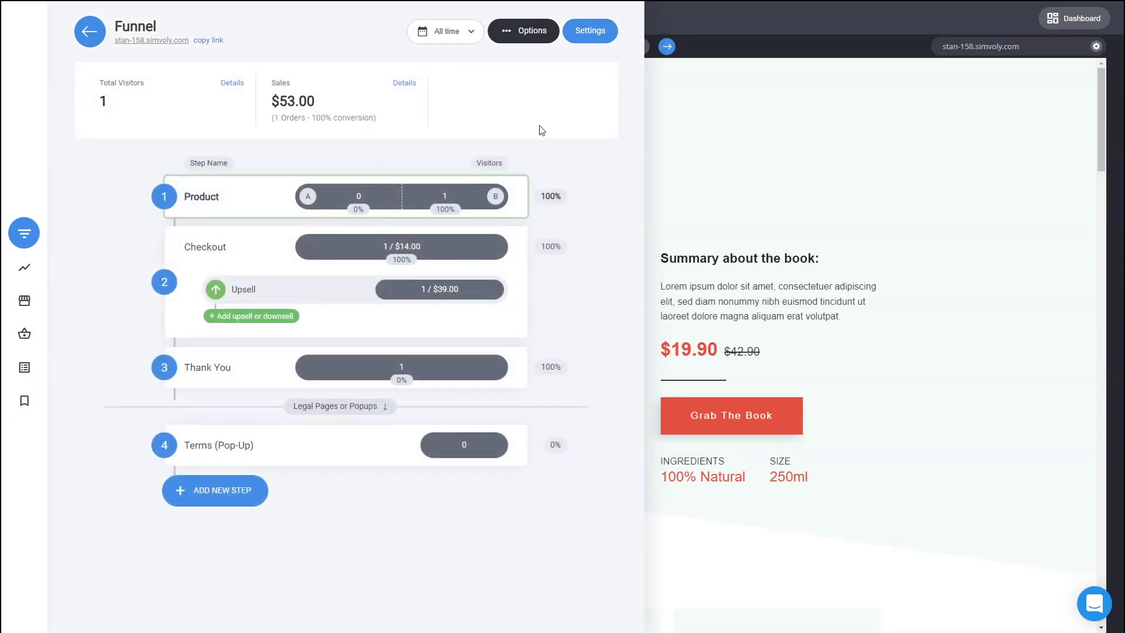
{"action": "left_click", "coordinate": [603, 35]}
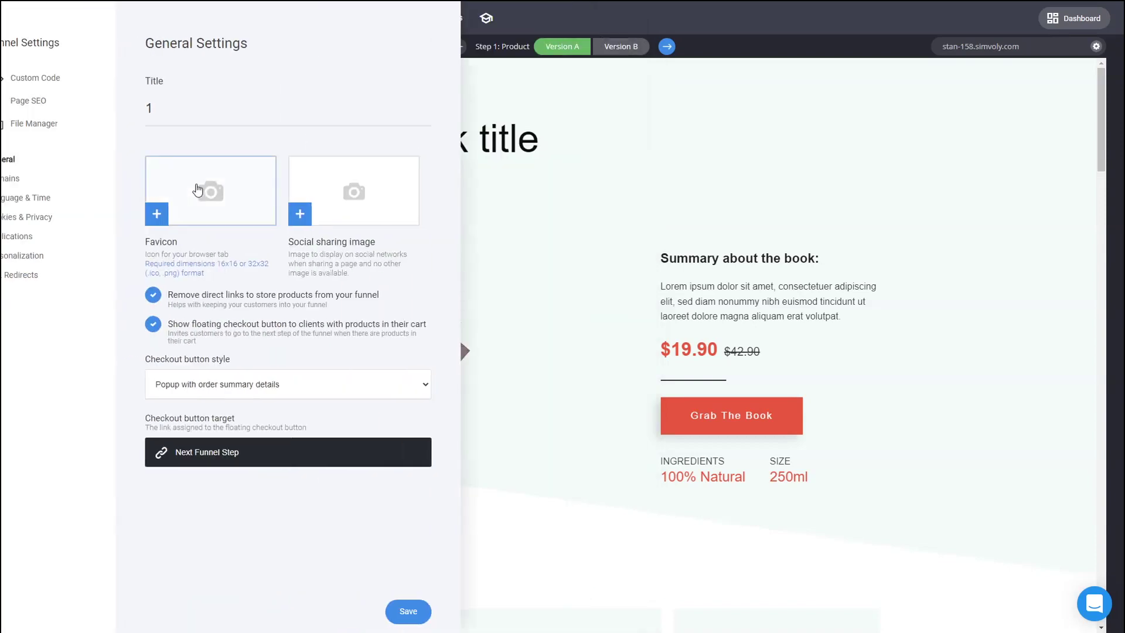
{"action": "left_click", "coordinate": [49, 179]}
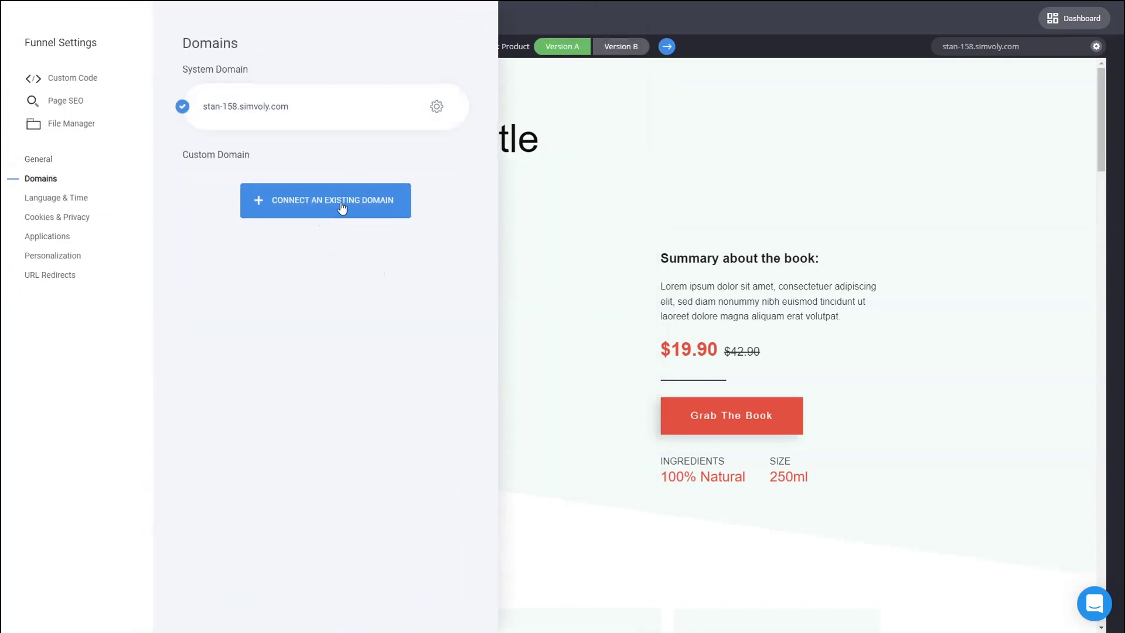
{"action": "left_click", "coordinate": [603, 221]}
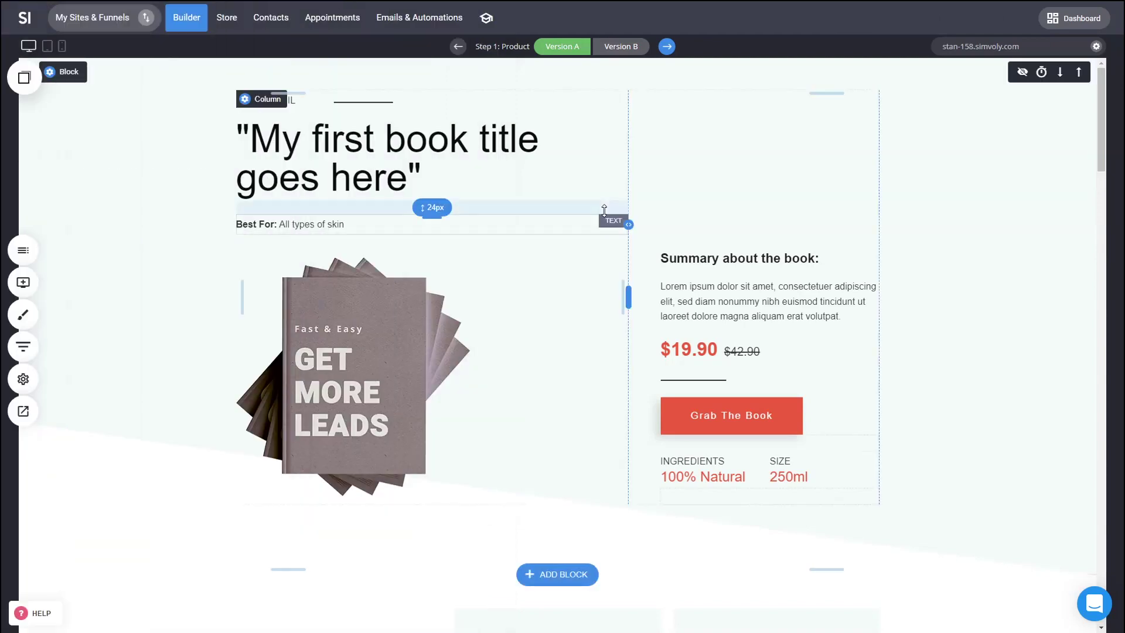
Review the store's sales dashboard, orders, subscription analytics and discounts
{"action": "left_click", "coordinate": [216, 18]}
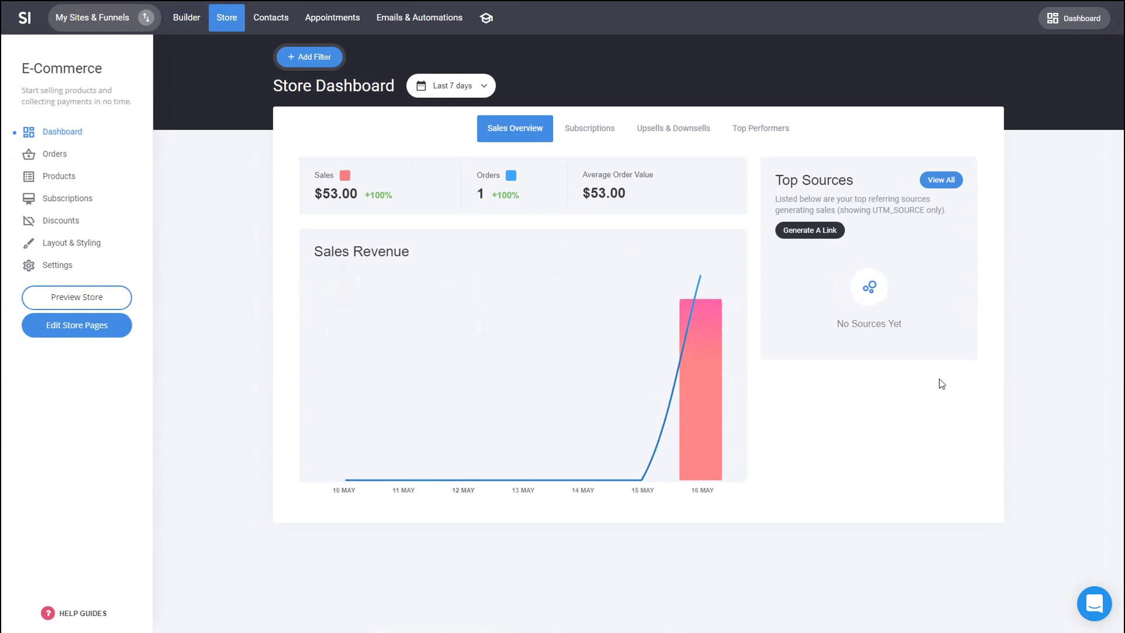
{"action": "left_click", "coordinate": [67, 161]}
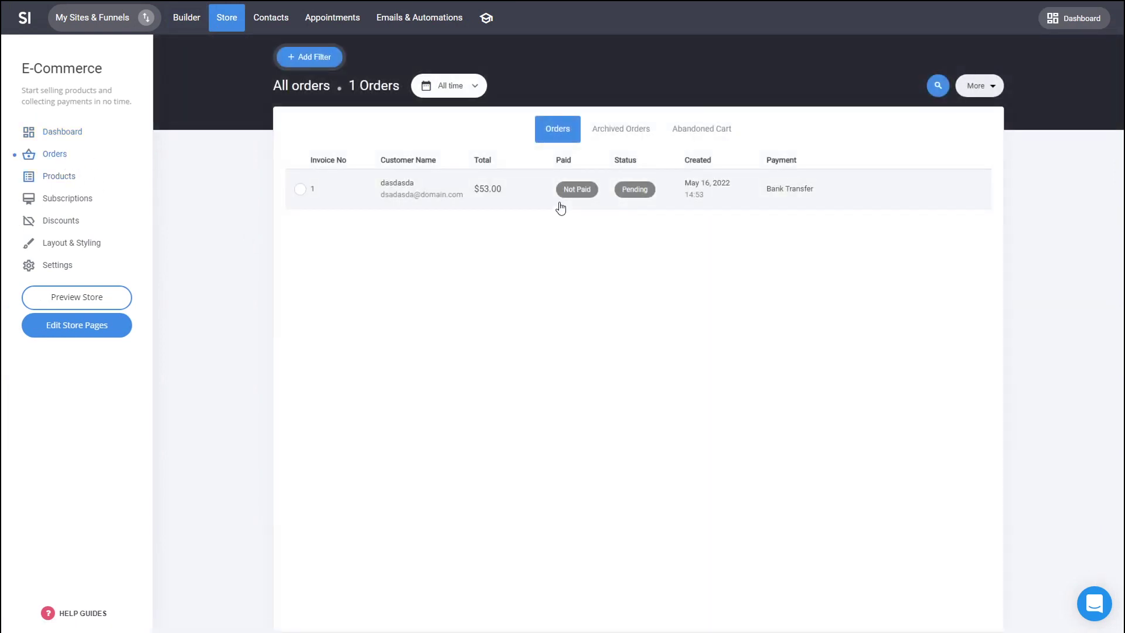
{"action": "left_click", "coordinate": [91, 178]}
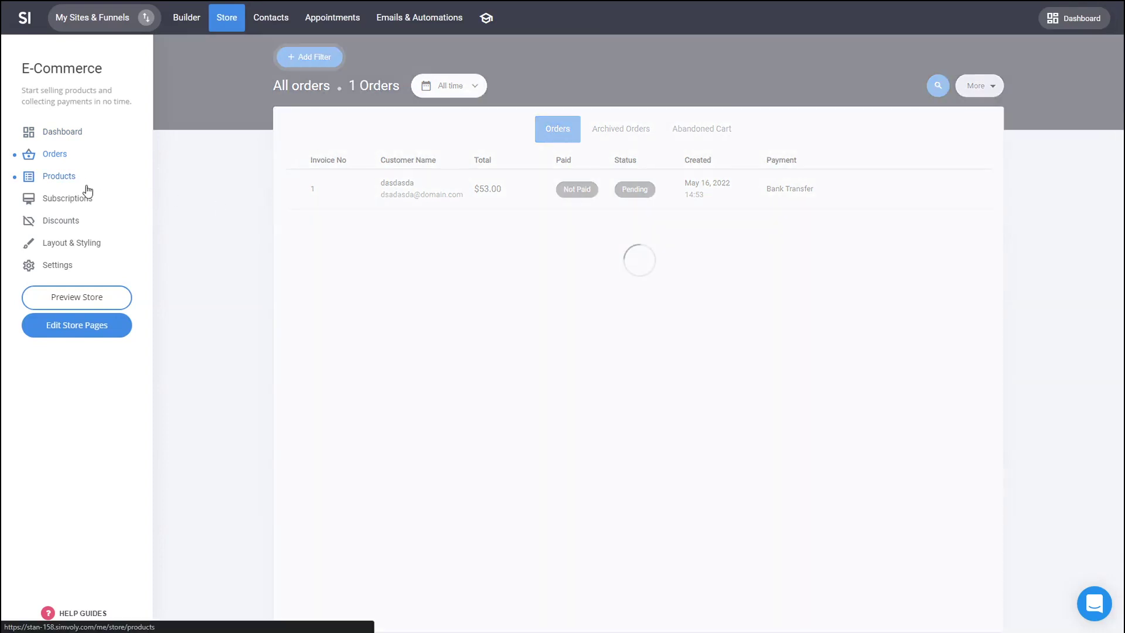
{"action": "left_click", "coordinate": [85, 200]}
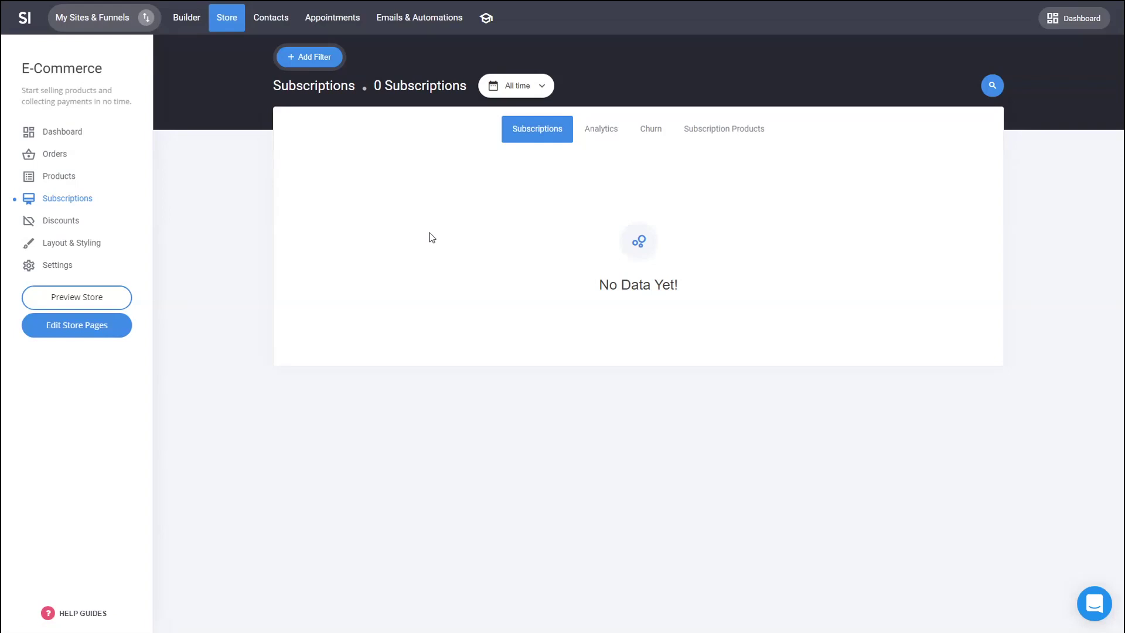
{"action": "left_click", "coordinate": [603, 136]}
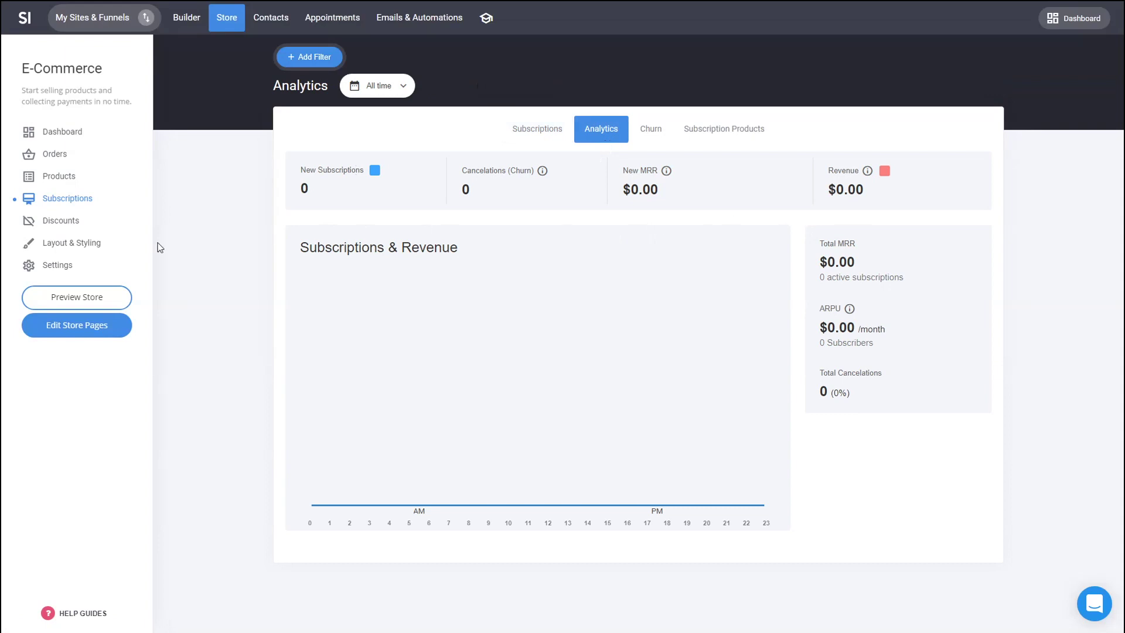
{"action": "left_click", "coordinate": [61, 225]}
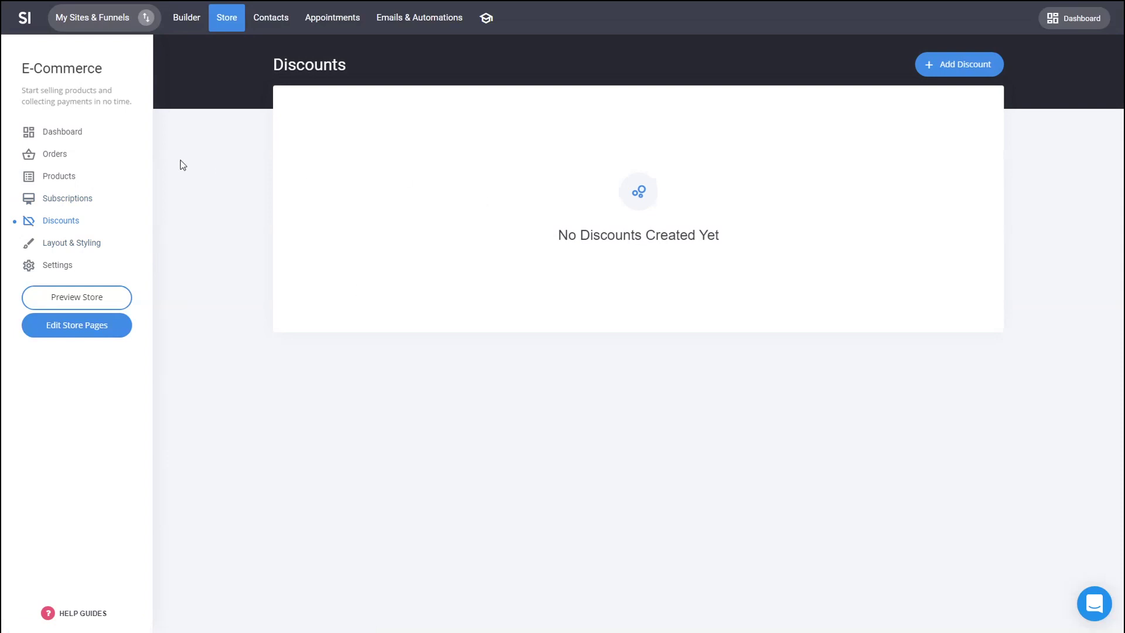
Return to the page builder and view the funnel's step overview
{"action": "left_click", "coordinate": [196, 19]}
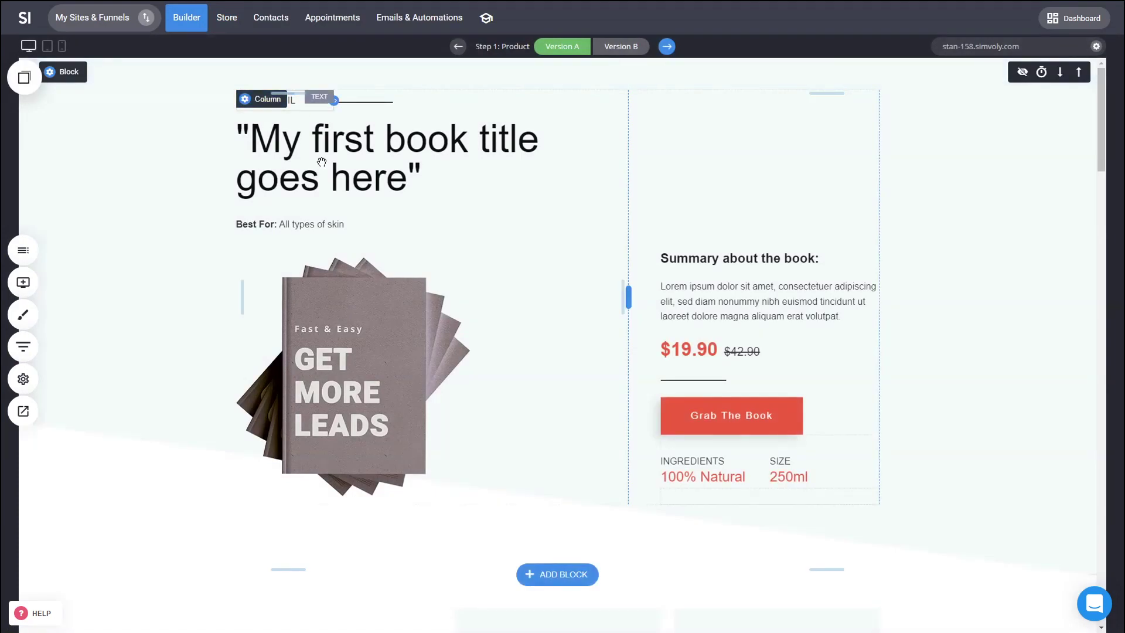
{"action": "left_click", "coordinate": [23, 346]}
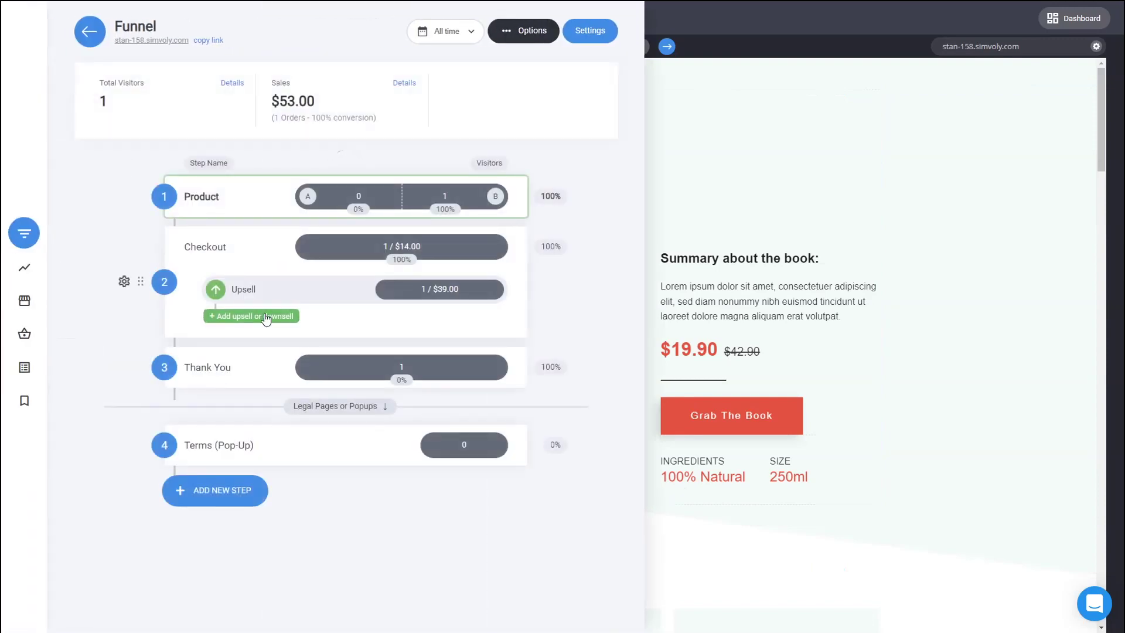
{"action": "left_click", "coordinate": [658, 238]}
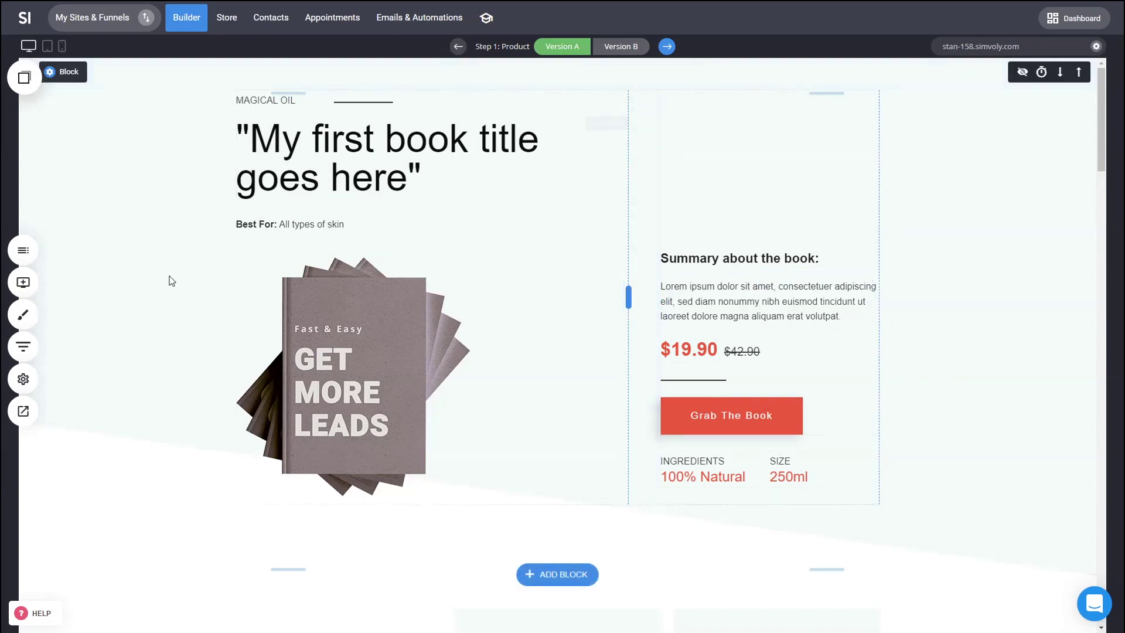
{"action": "left_click", "coordinate": [23, 346]}
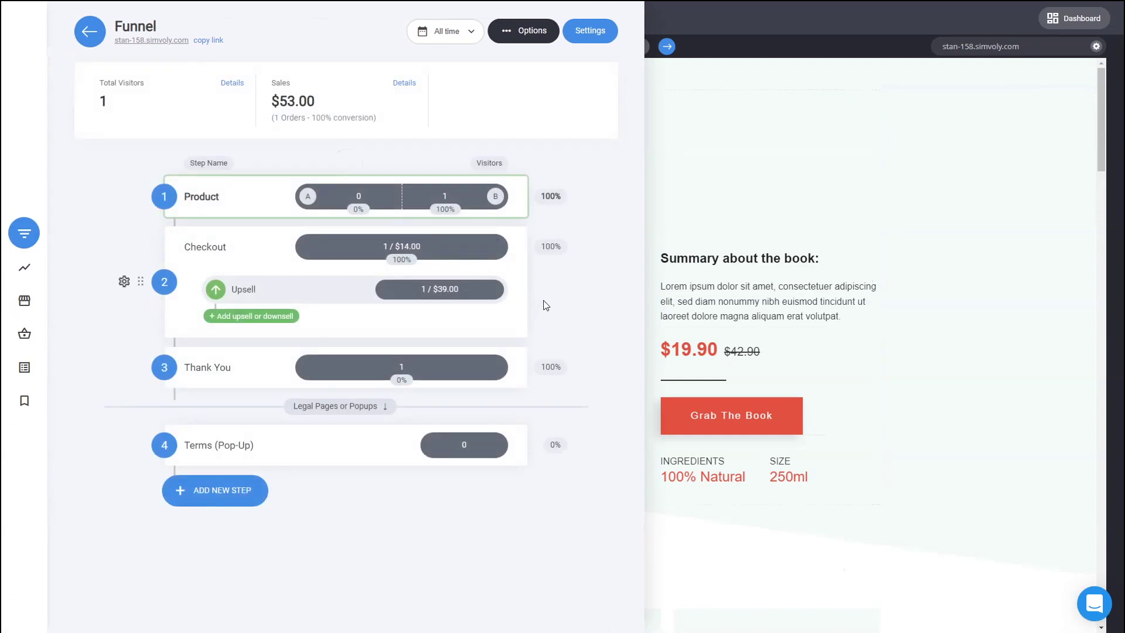